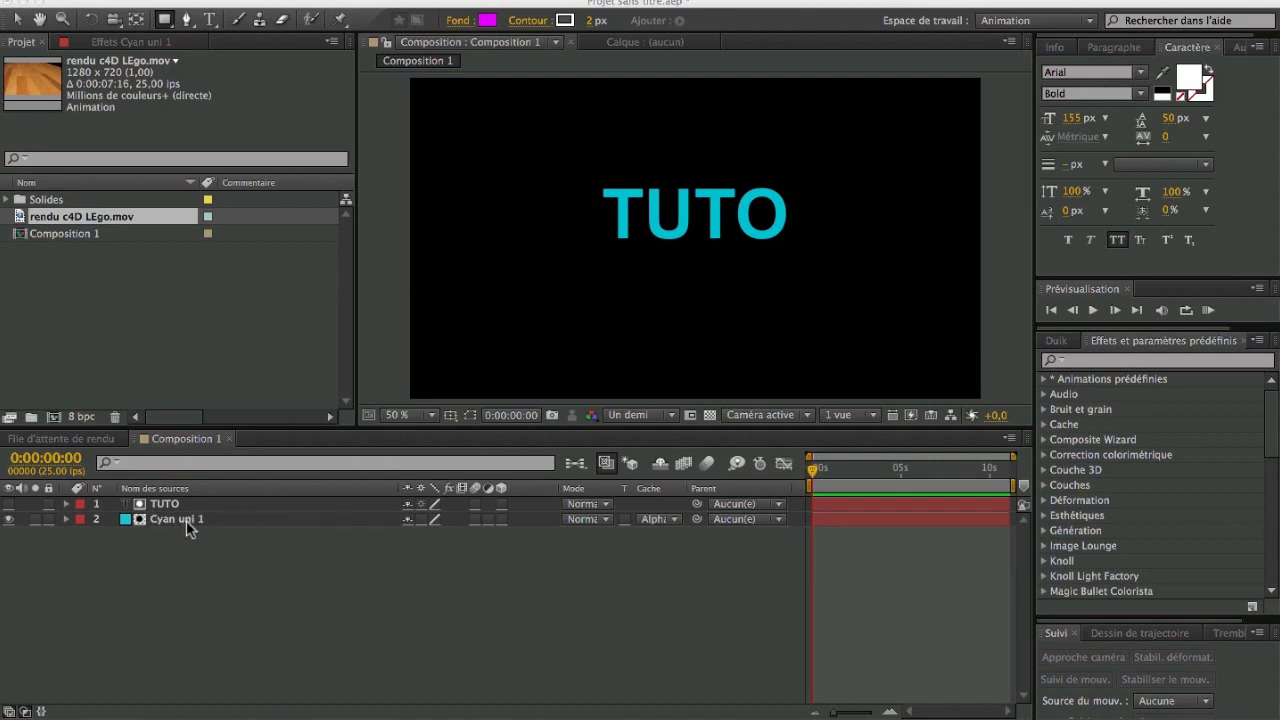
{"action": "left_click", "coordinate": [665, 518]}
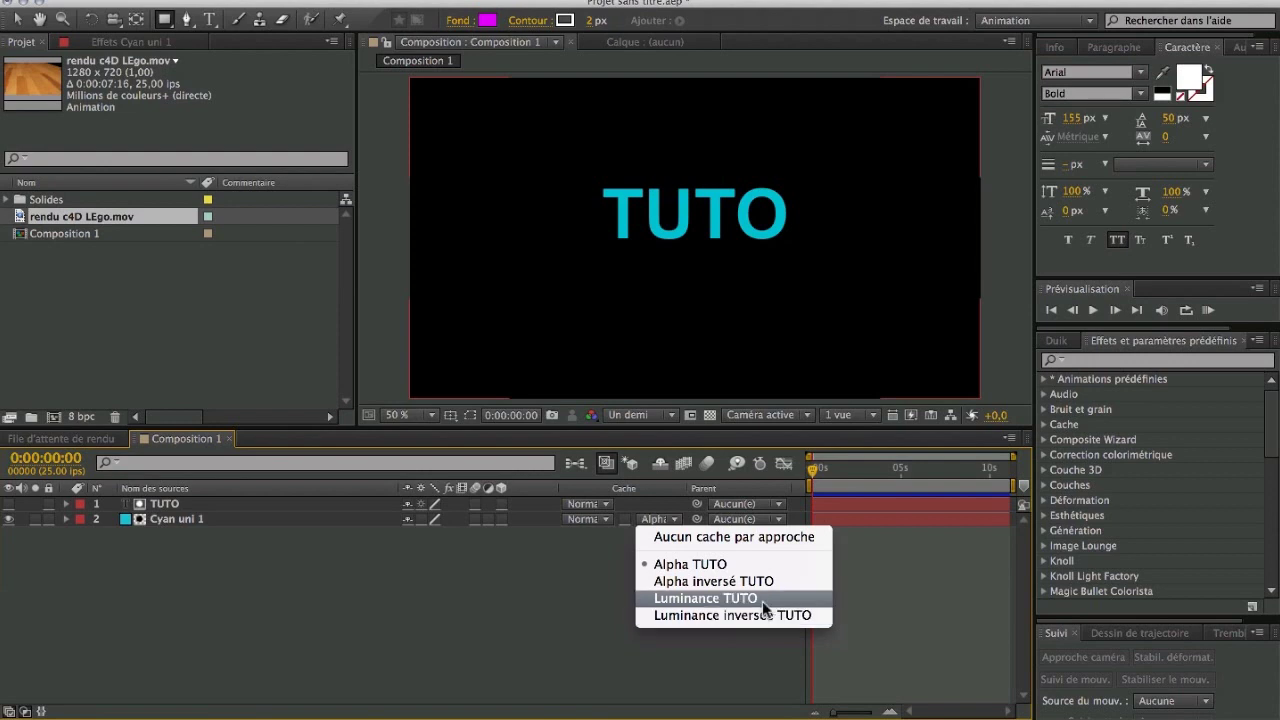
{"action": "left_click", "coordinate": [490, 582]}
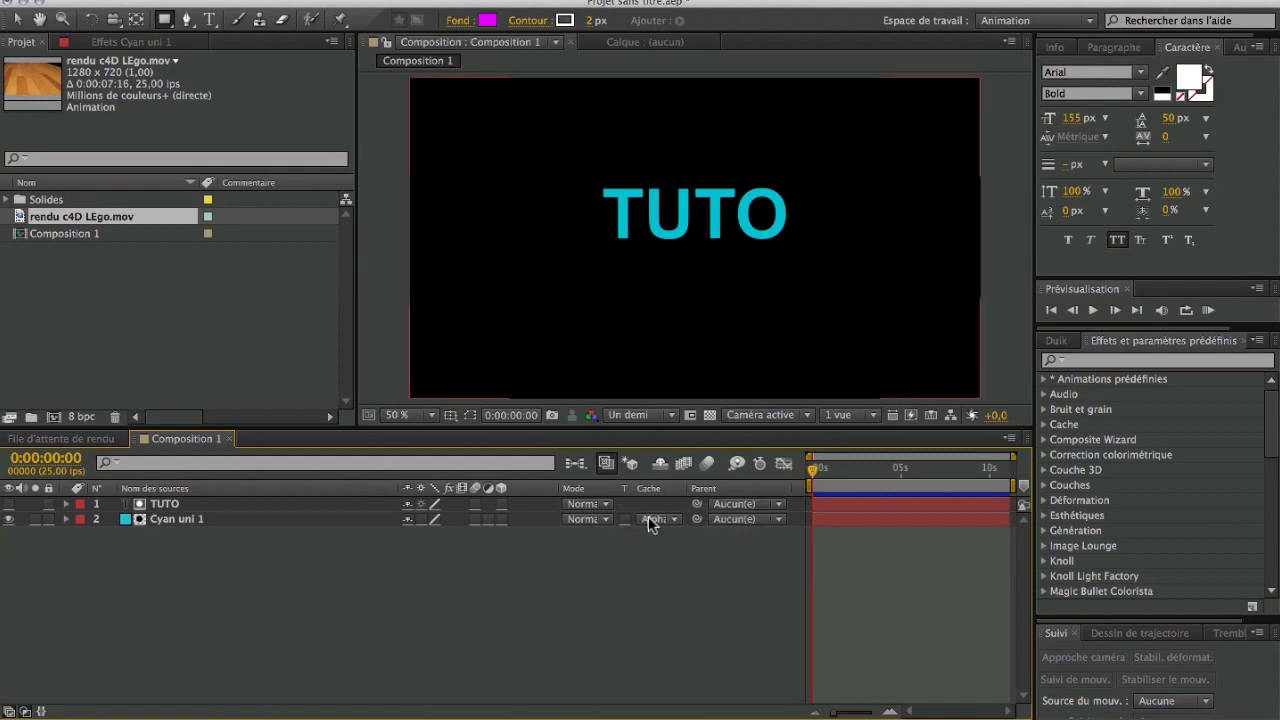
{"action": "left_click", "coordinate": [25, 711]}
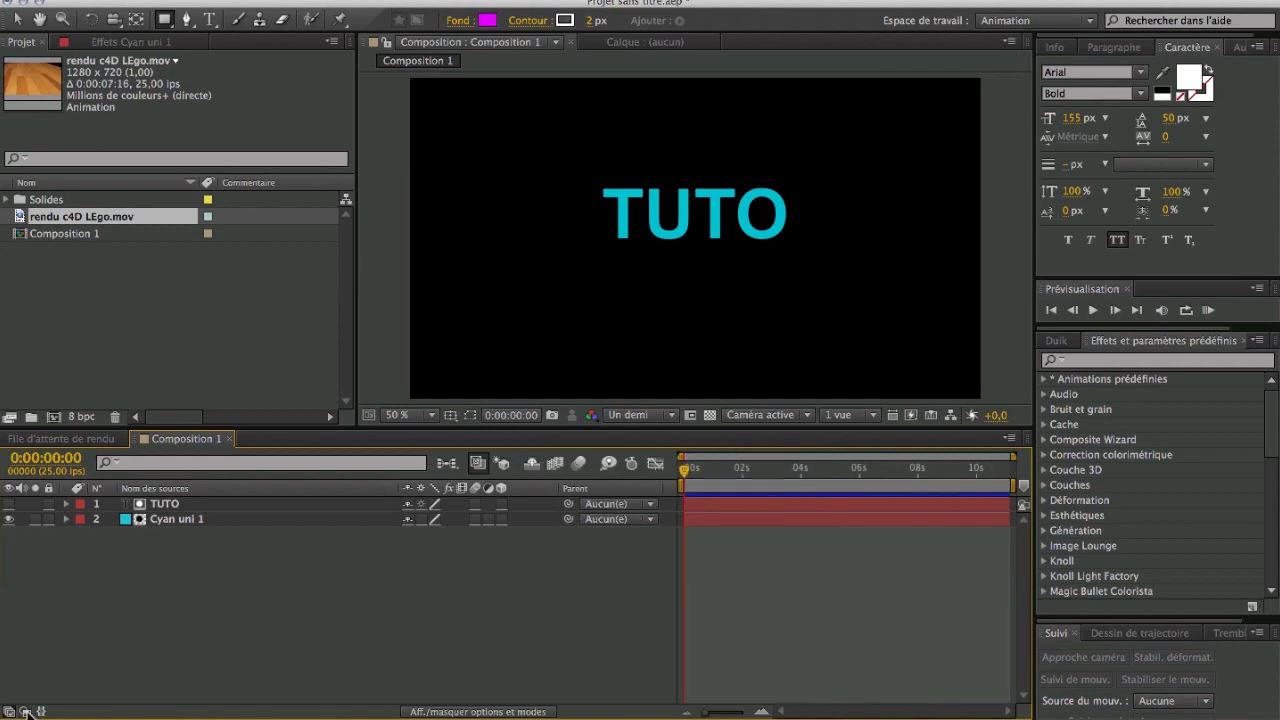
{"action": "left_click", "coordinate": [25, 711]}
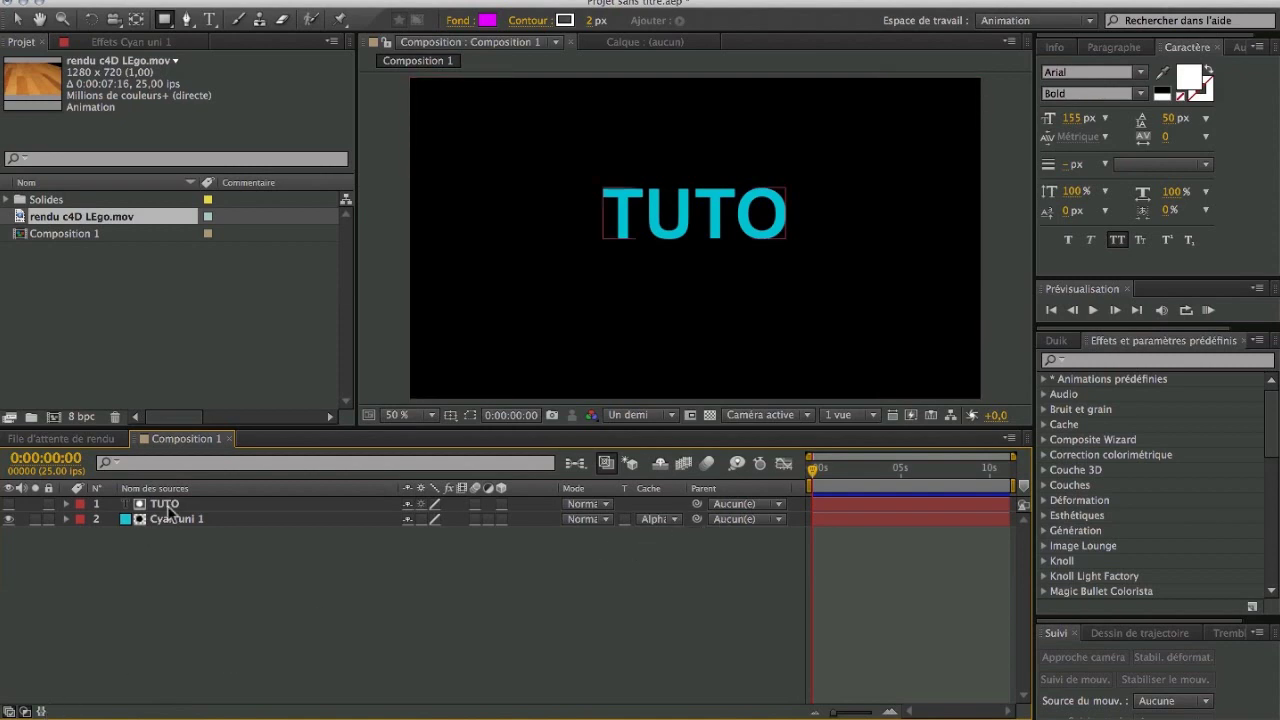
Delete both existing layers from Composition 1 and create a text layer reading TUTO
{"action": "key", "text": "ctrl+a"}
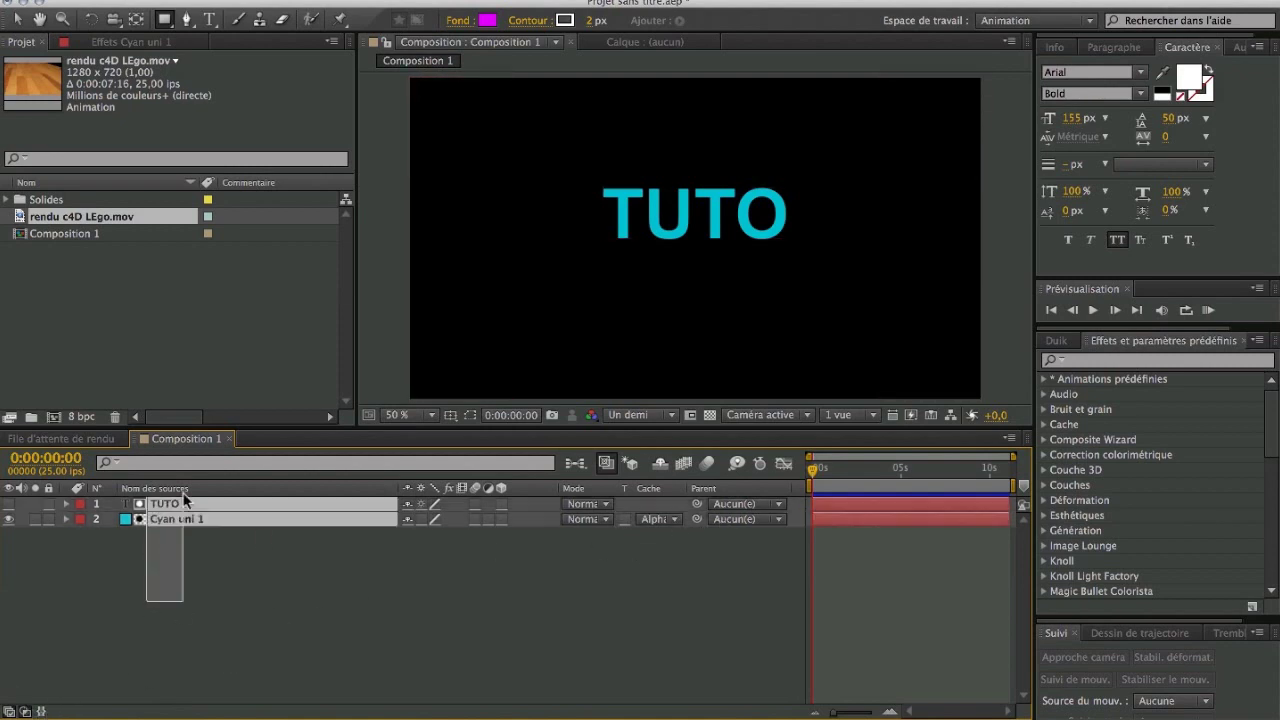
{"action": "key", "text": "Delete"}
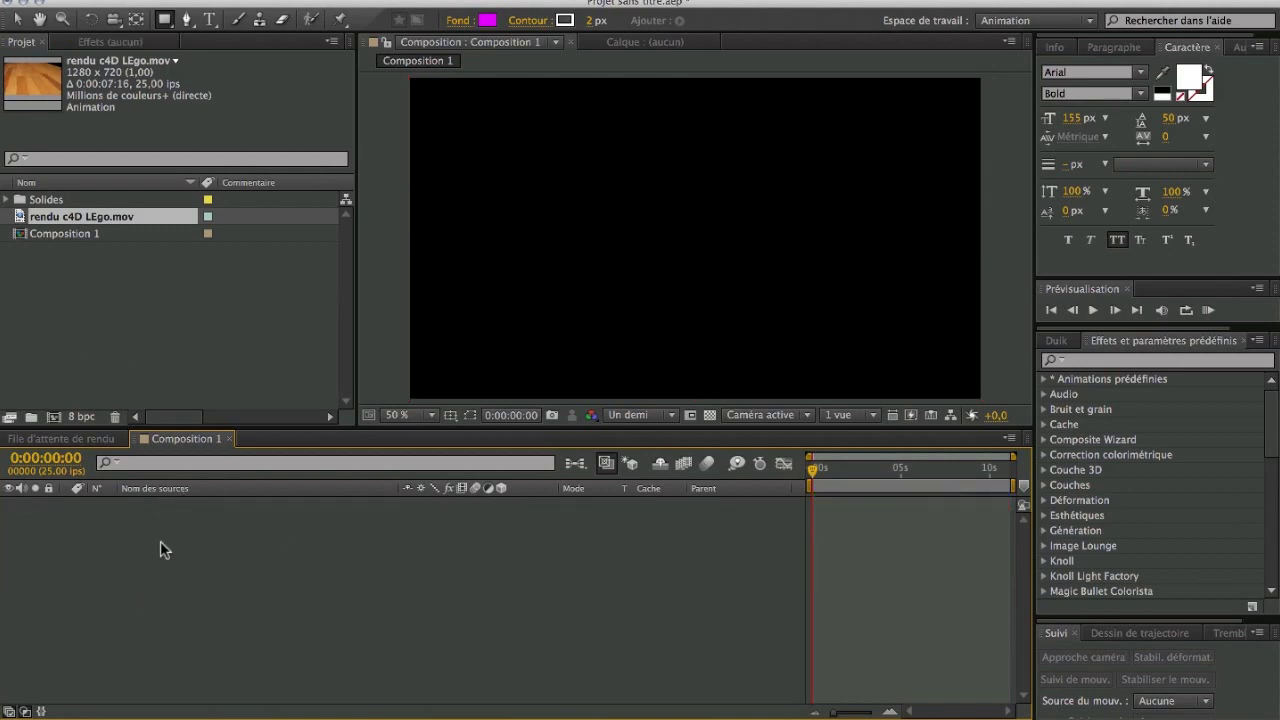
{"action": "right_click", "coordinate": [160, 541]}
{"action": "mouse_move", "coordinate": [186, 540]}
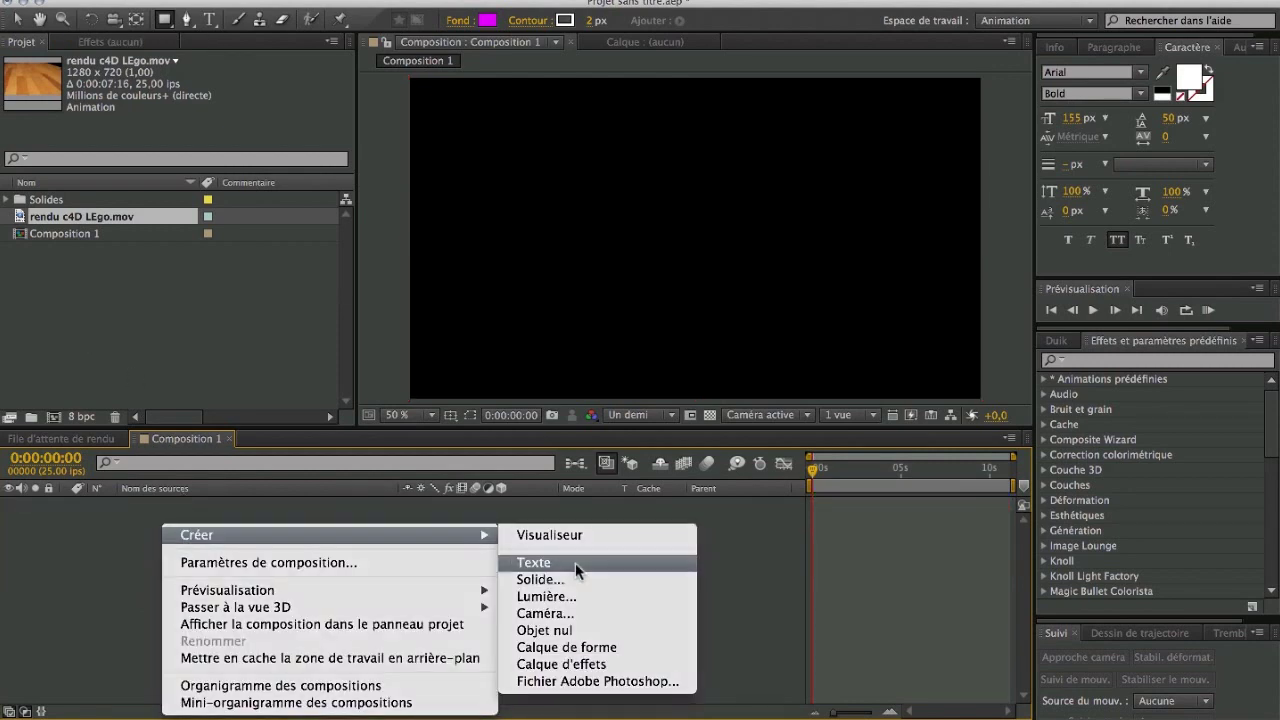
{"action": "left_click", "coordinate": [575, 563]}
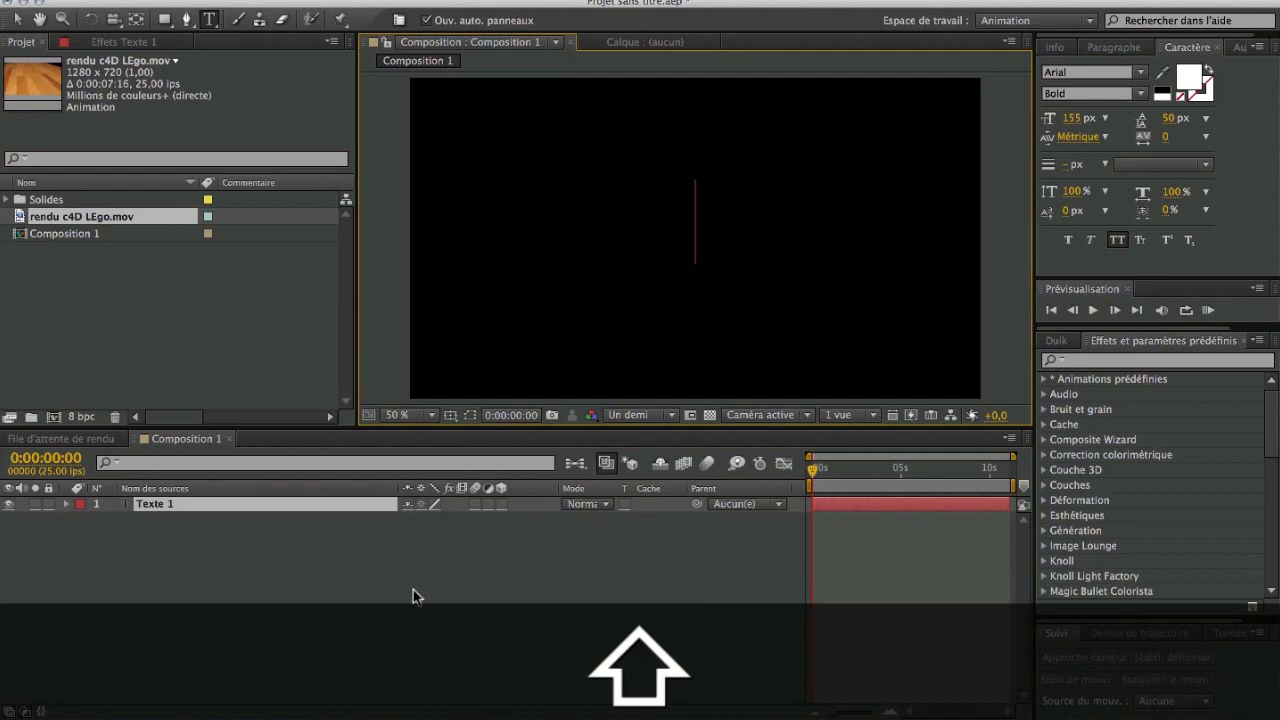
{"action": "type", "text": "TUTO"}
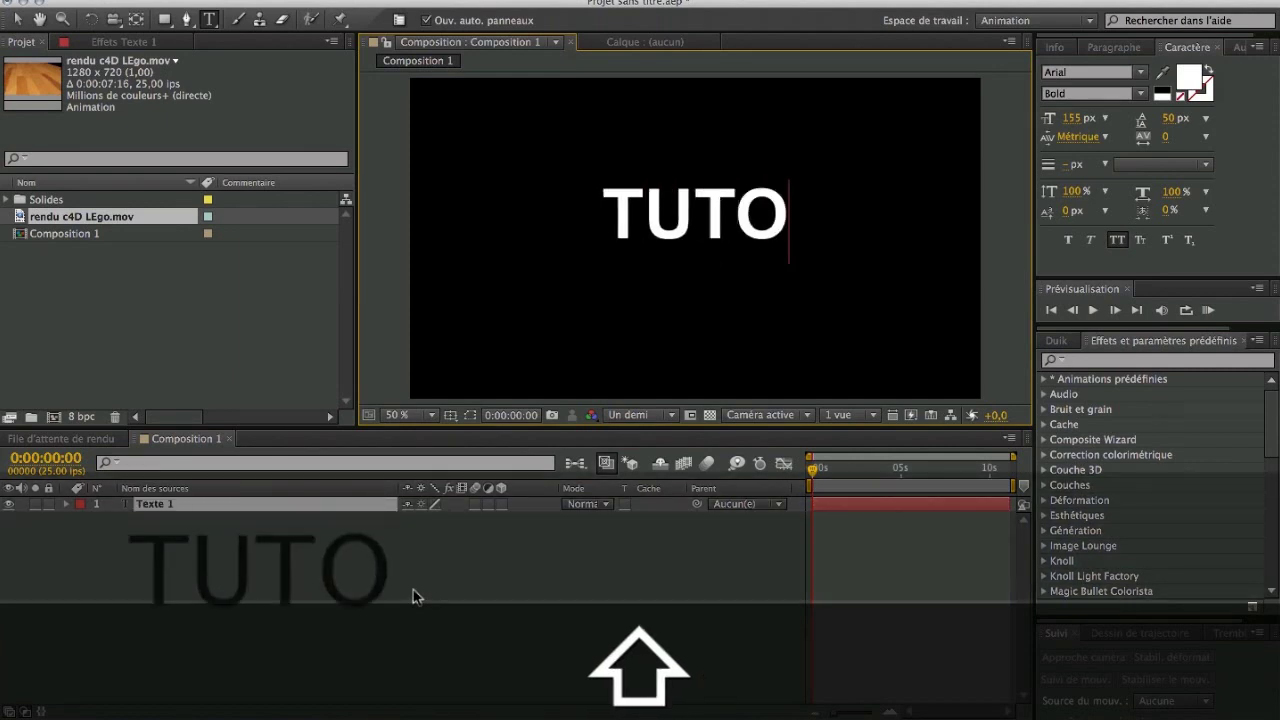
{"action": "left_click", "coordinate": [412, 594]}
Create a cyan solid layer with the default settings and place it beneath the TUTO text layer
{"action": "right_click", "coordinate": [286, 581]}
{"action": "mouse_move", "coordinate": [341, 534]}
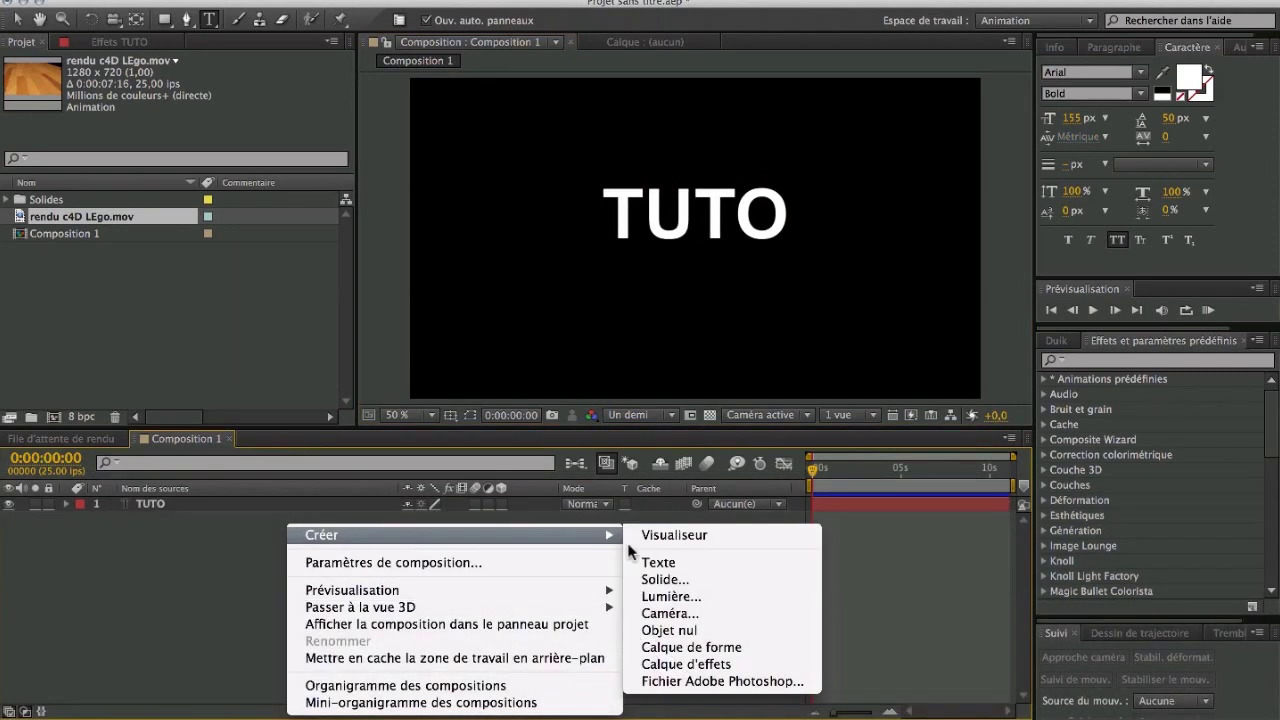
{"action": "left_click", "coordinate": [775, 580]}
{"action": "key", "text": "Return"}
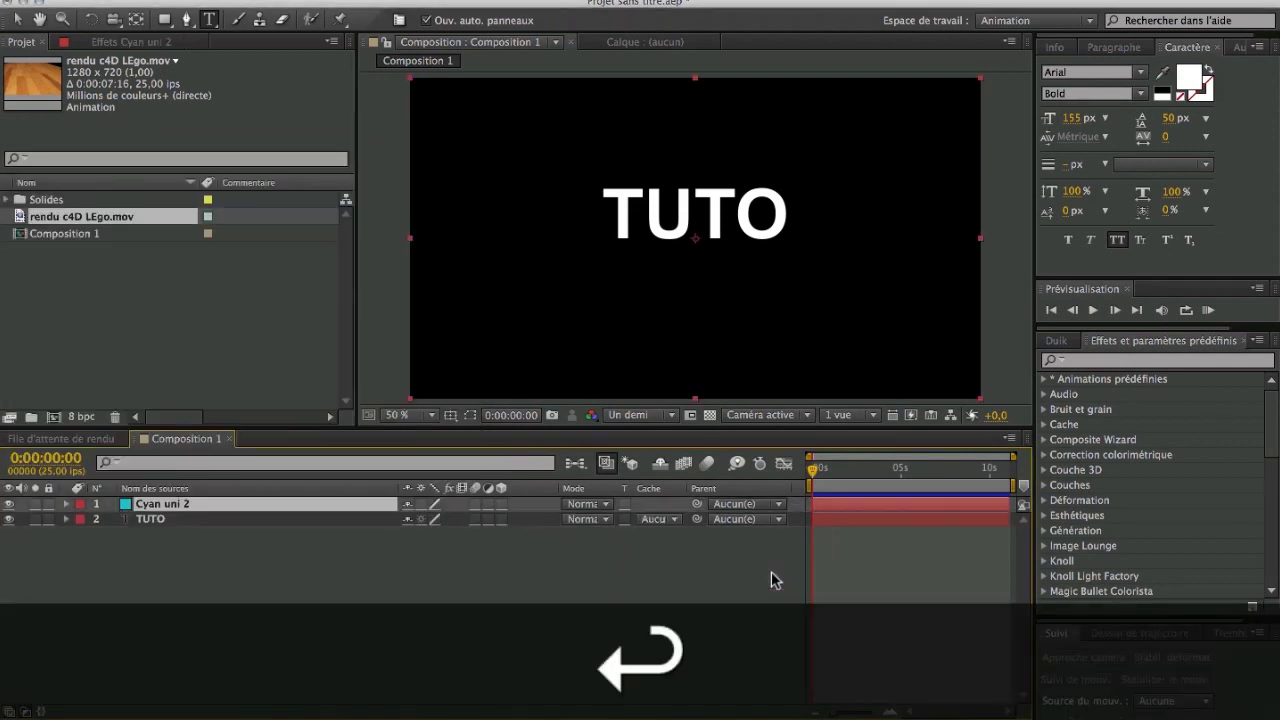
{"action": "left_click_drag", "start_coordinate": [140, 507], "coordinate": [150, 538]}
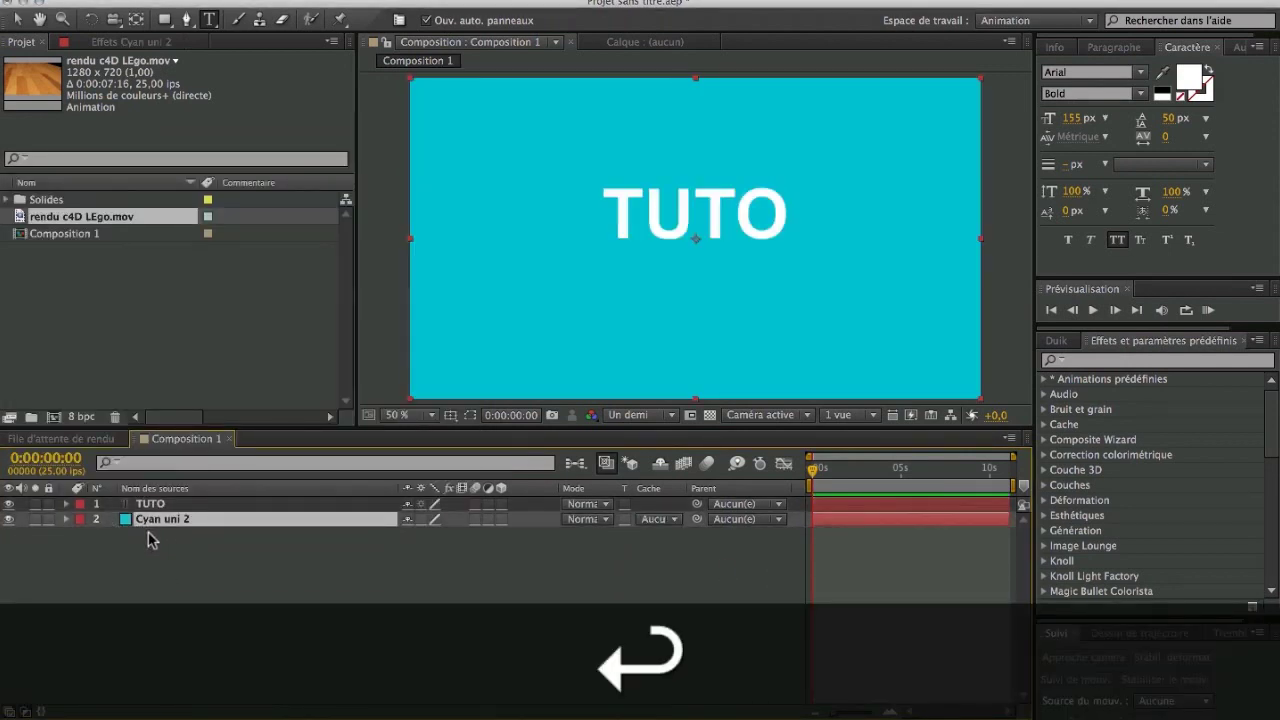
Move the TUTO text down to about the vertical centre of the frame, leaving the cyan solid in place
{"action": "key", "text": "v"}
{"action": "left_click_drag", "start_coordinate": [715, 200], "coordinate": [713, 213]}
{"action": "key", "text": "super+z"}
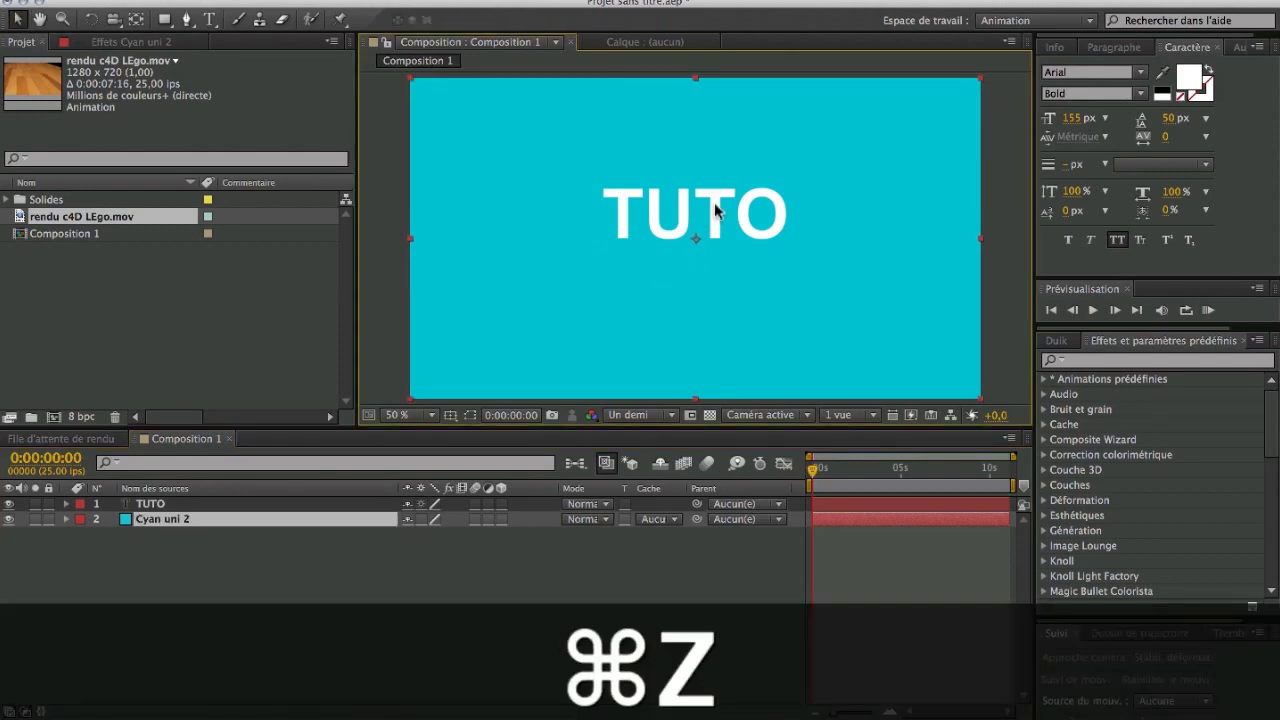
{"action": "left_click", "coordinate": [290, 505]}
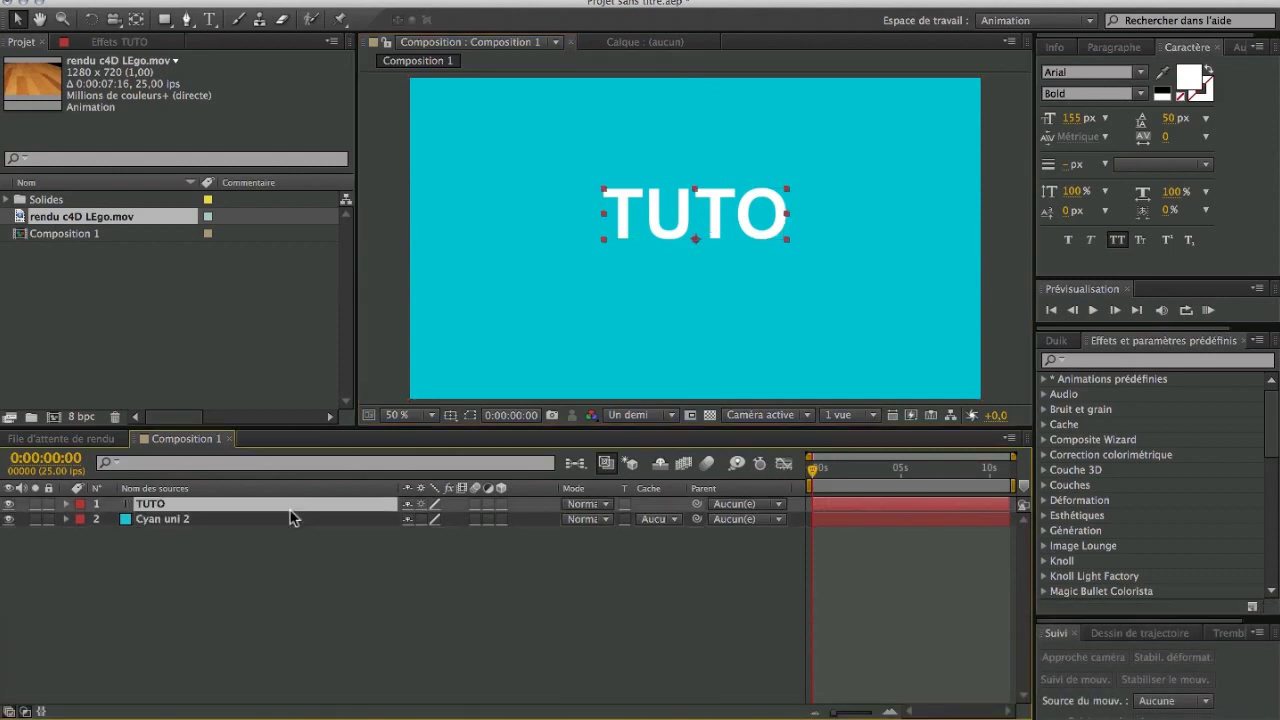
{"action": "left_click_drag", "start_coordinate": [717, 200], "coordinate": [728, 230]}
Find the Bruit fractal effect by searching for "fracta" and apply it to the cyan solid
{"action": "left_click", "coordinate": [1107, 362]}
{"action": "left_click", "coordinate": [316, 519]}
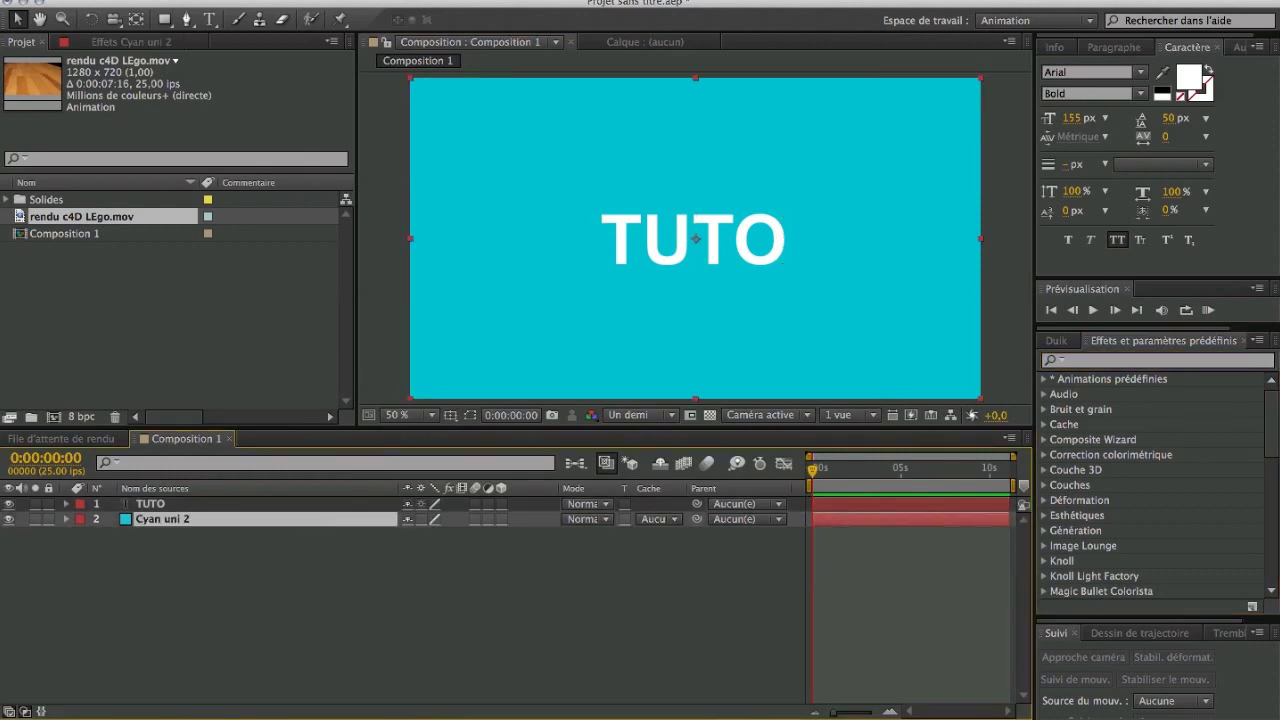
{"action": "left_click", "coordinate": [1118, 362]}
{"action": "type", "text": "fracta"}
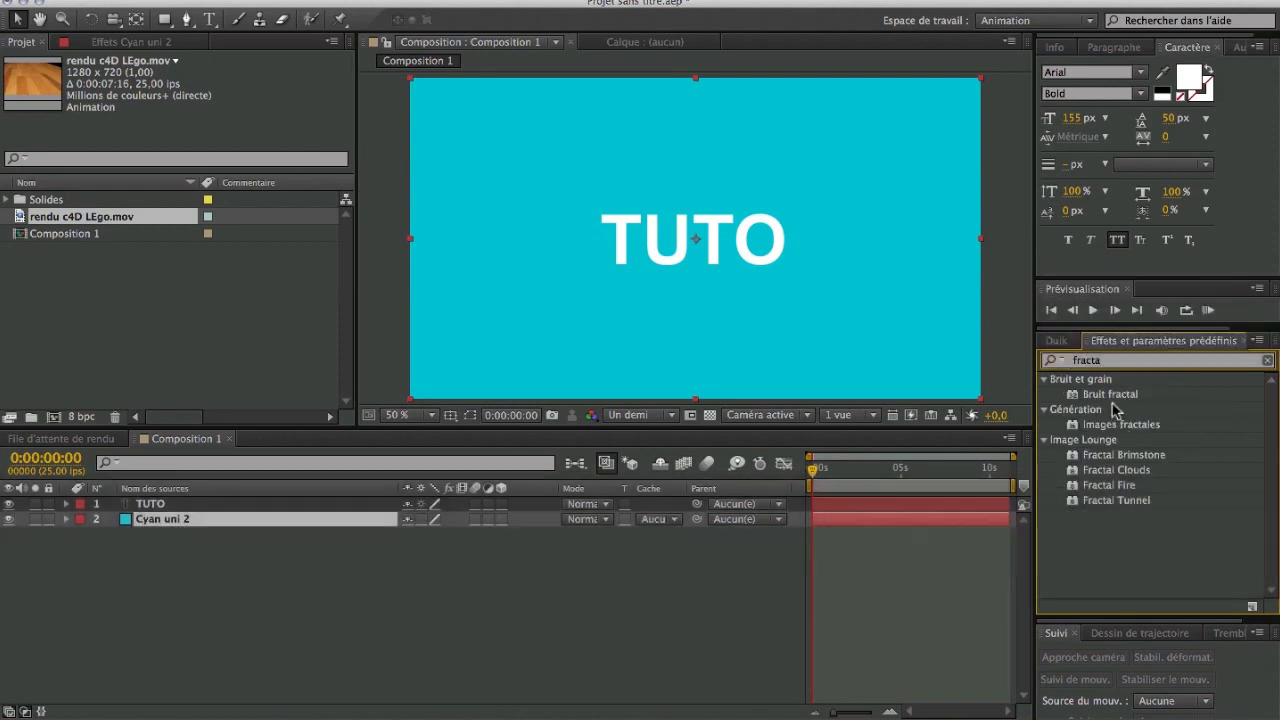
{"action": "left_click_drag", "start_coordinate": [1113, 397], "coordinate": [798, 344]}
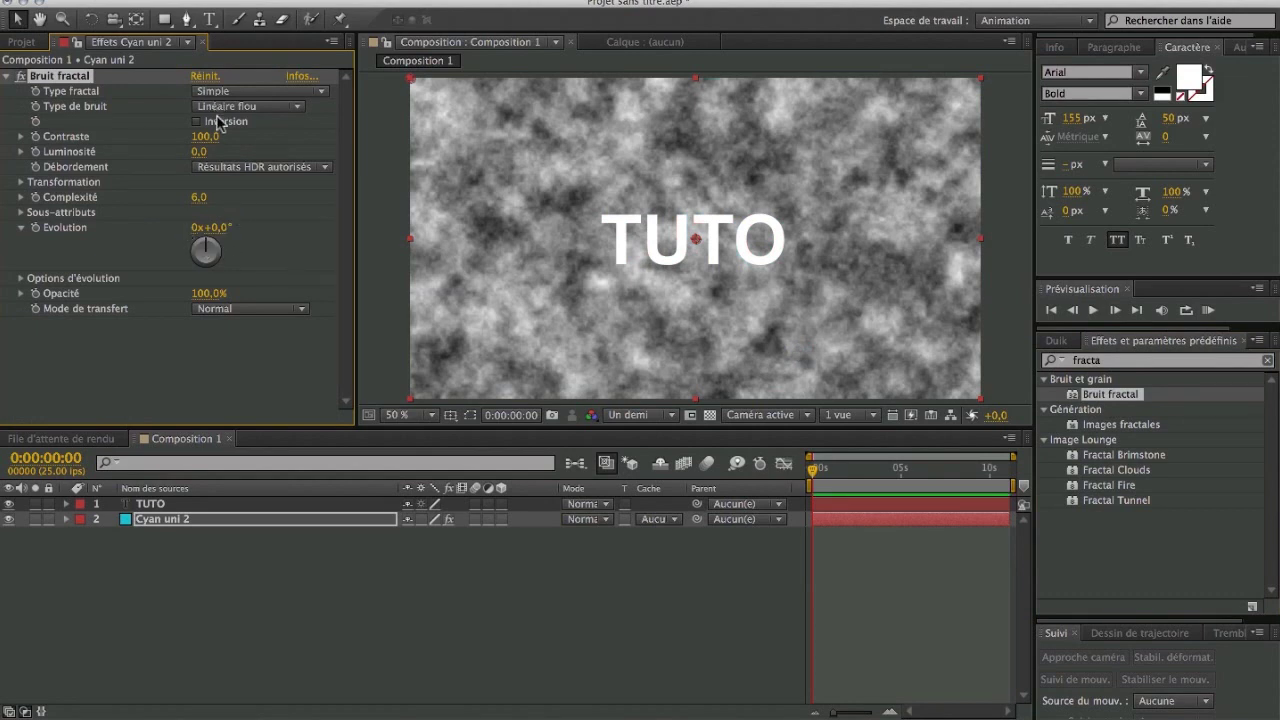
Set the Bruit fractal effect's Mode de transfert to Obscurcir and deselect the layer
{"action": "left_click", "coordinate": [231, 312]}
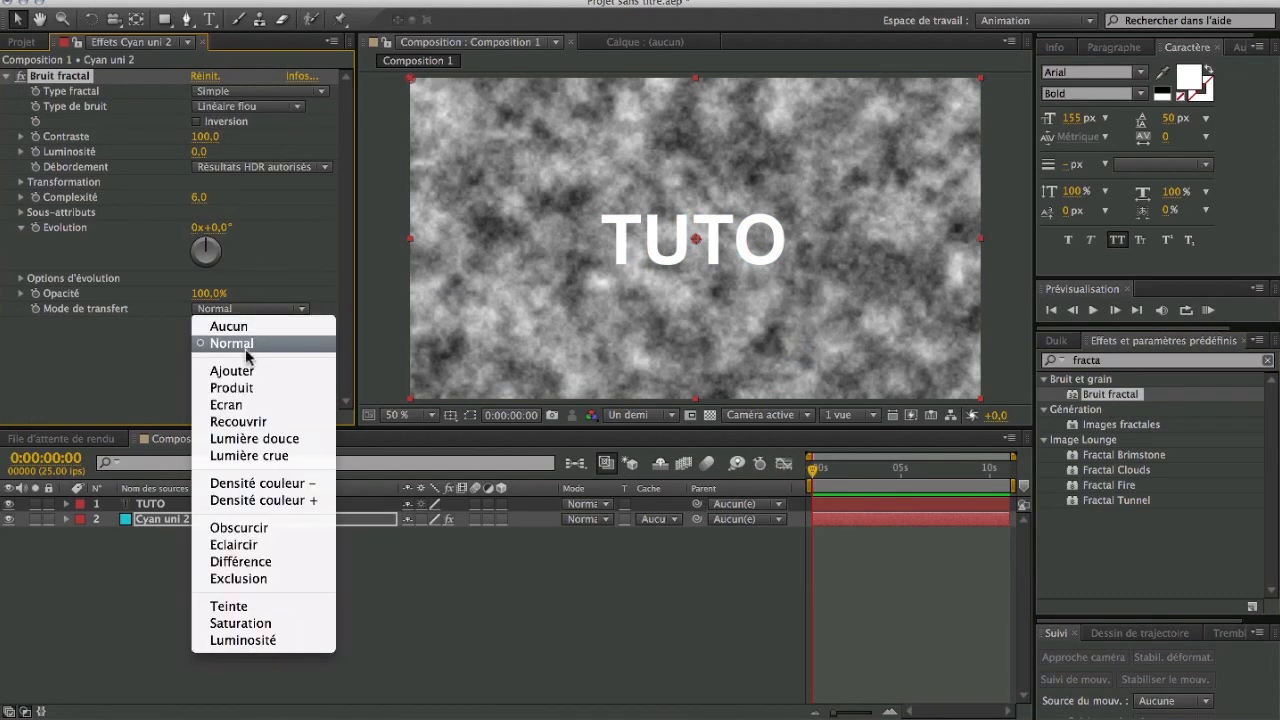
{"action": "left_click", "coordinate": [240, 527]}
{"action": "left_click", "coordinate": [397, 586]}
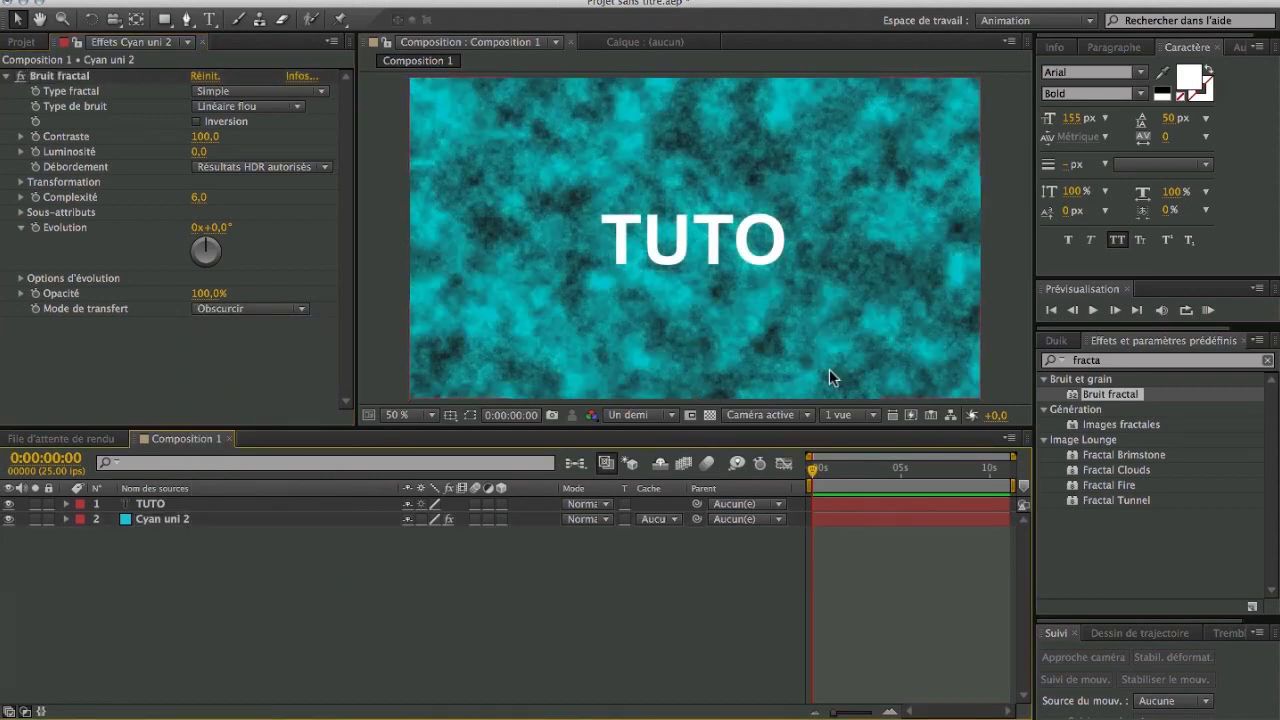
Set the cyan solid's track matte to Alpha TUTO
{"action": "left_click_drag", "start_coordinate": [822, 470], "coordinate": [790, 478]}
{"action": "left_click", "coordinate": [652, 520]}
{"action": "left_click", "coordinate": [290, 555]}
{"action": "left_click", "coordinate": [660, 518]}
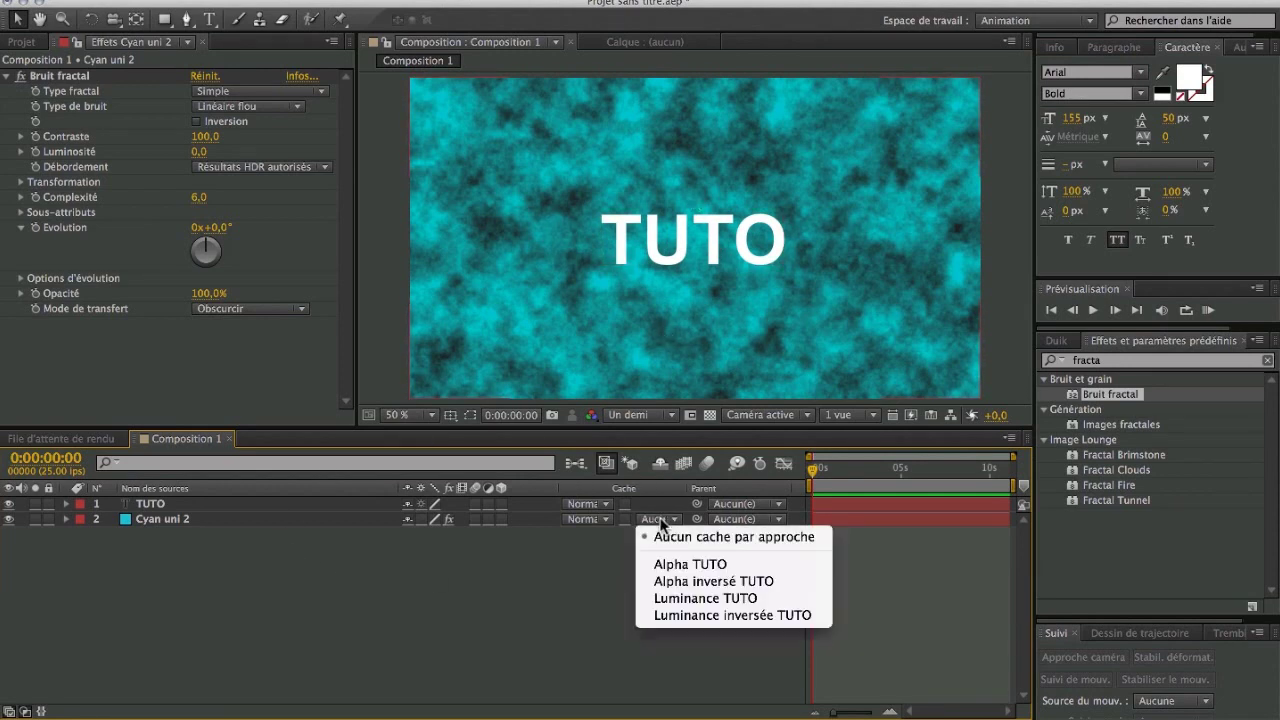
{"action": "left_click", "coordinate": [679, 566]}
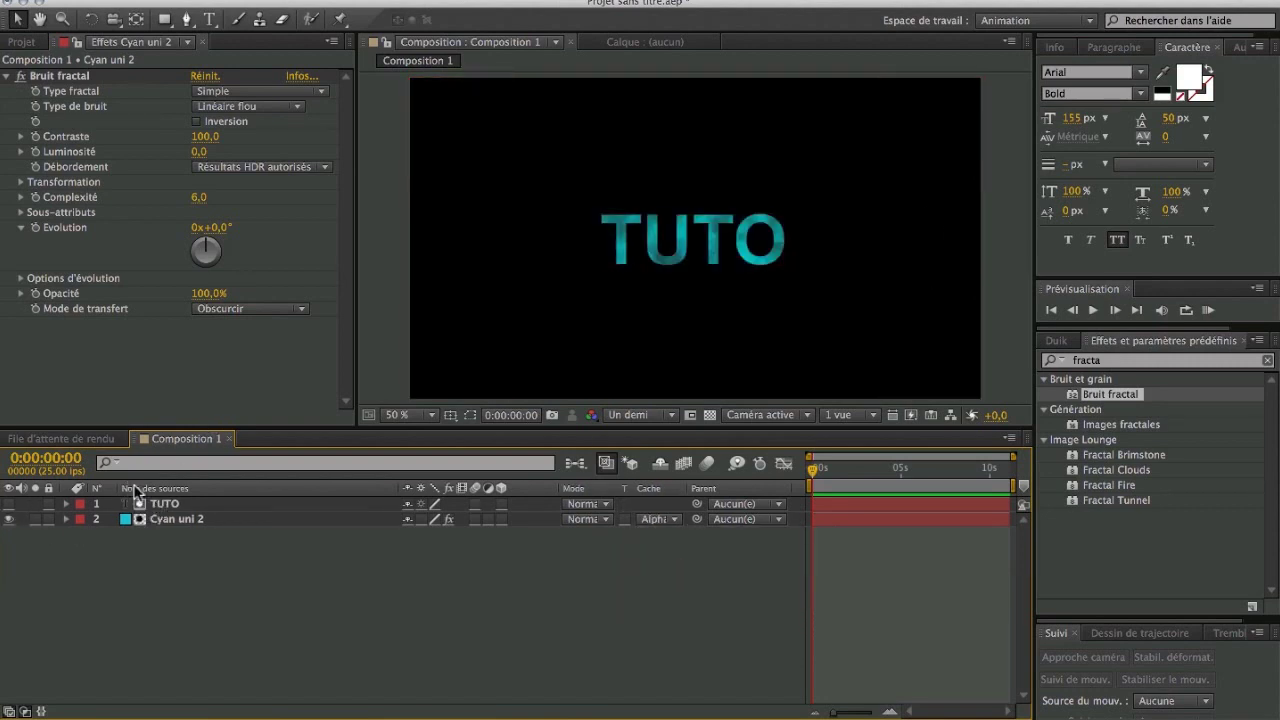
Shift the TUTO matte text up and back down over the fractal texture, leaving it slightly higher in the frame
{"action": "left_click", "coordinate": [170, 522]}
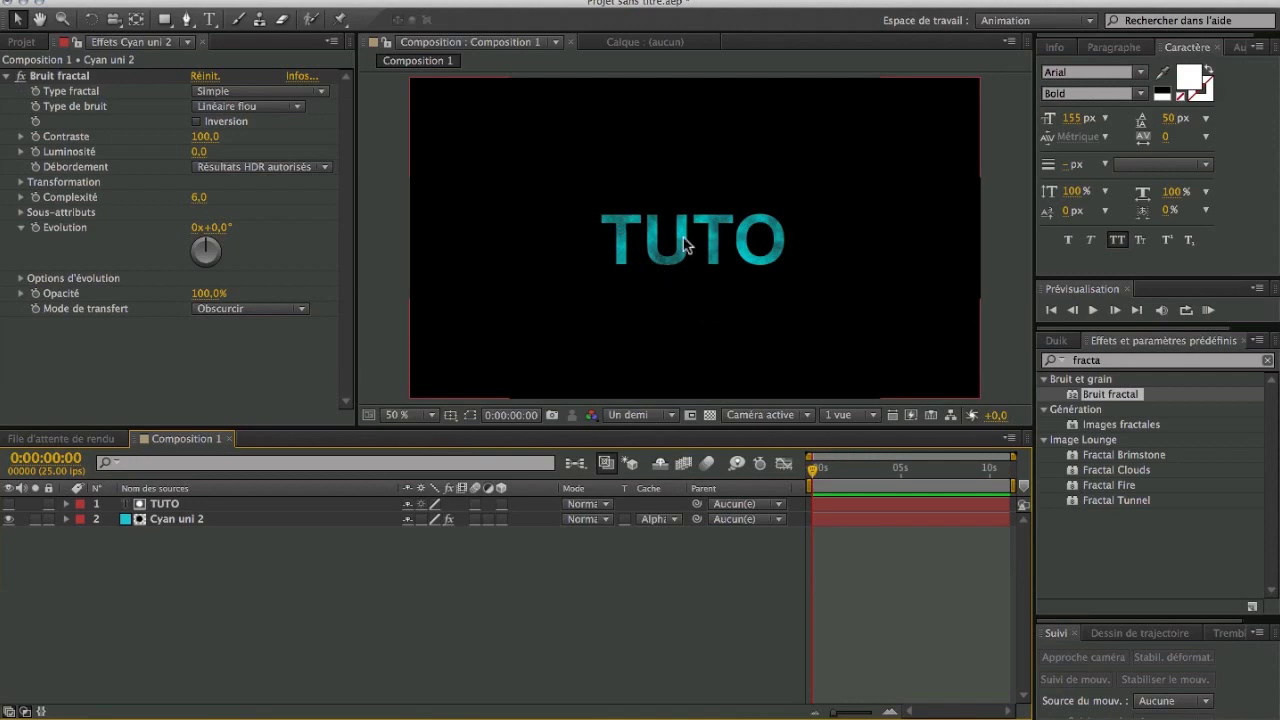
{"action": "left_click", "coordinate": [163, 504]}
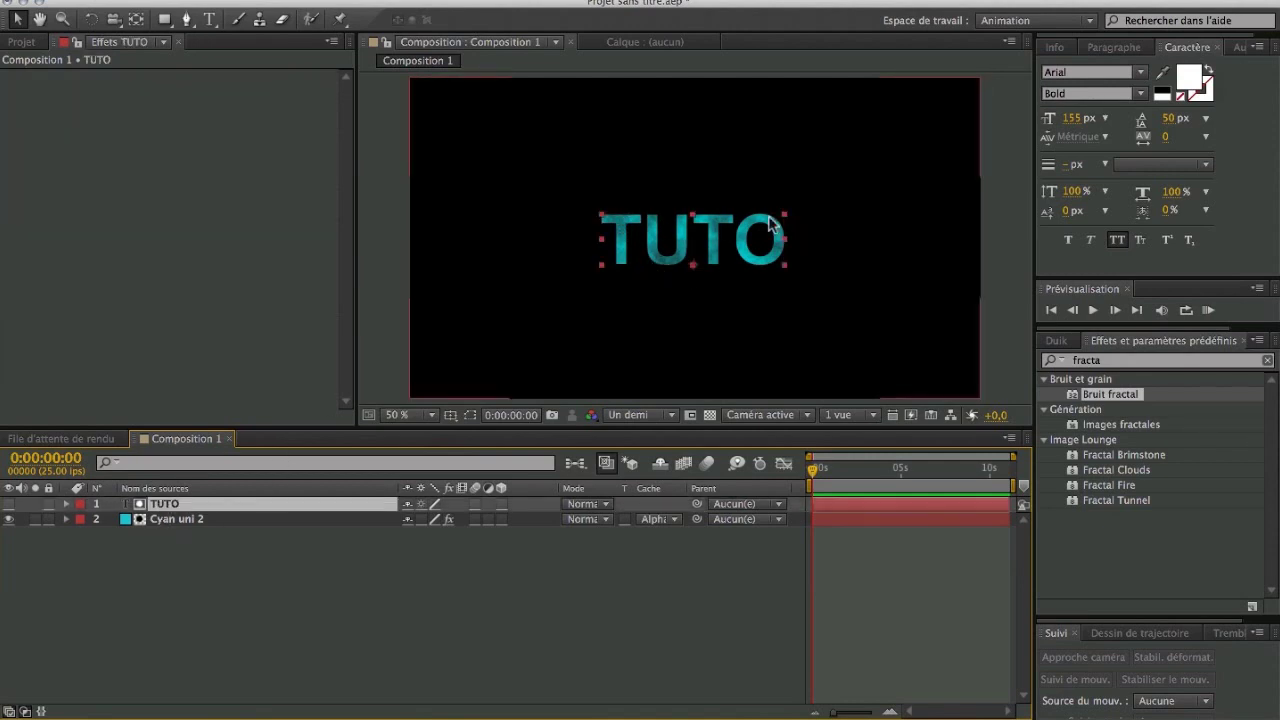
{"action": "mouse_move", "coordinate": [713, 227]}
{"action": "left_mouse_down"}
{"action": "mouse_move", "coordinate": [657, 238]}
{"action": "mouse_move", "coordinate": [611, 276]}
{"action": "mouse_move", "coordinate": [645, 190]}
{"action": "mouse_move", "coordinate": [742, 133]}
{"action": "mouse_move", "coordinate": [766, 146]}
{"action": "mouse_move", "coordinate": [776, 175]}
{"action": "mouse_move", "coordinate": [722, 220]}
{"action": "mouse_move", "coordinate": [633, 215]}
{"action": "mouse_move", "coordinate": [548, 167]}
{"action": "mouse_move", "coordinate": [724, 180]}
{"action": "mouse_move", "coordinate": [697, 276]}
{"action": "mouse_move", "coordinate": [719, 218]}
{"action": "left_mouse_up"}
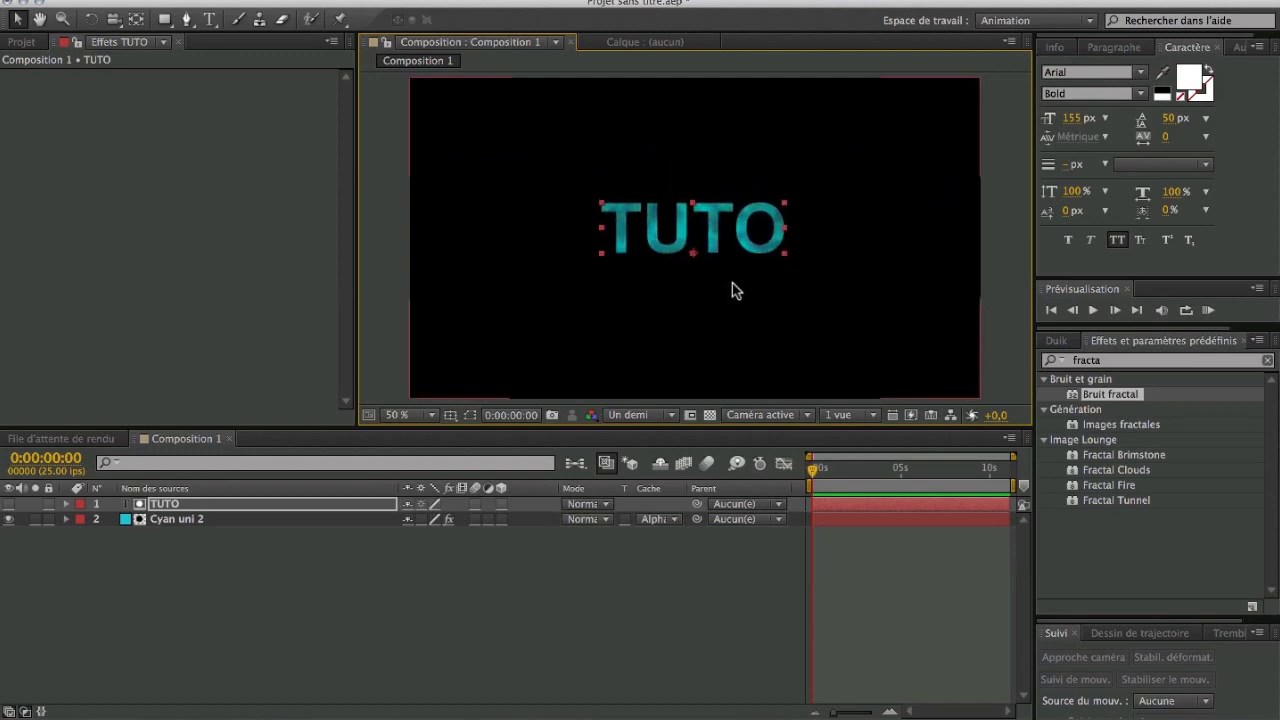
{"action": "left_click_drag", "start_coordinate": [686, 220], "coordinate": [688, 226]}
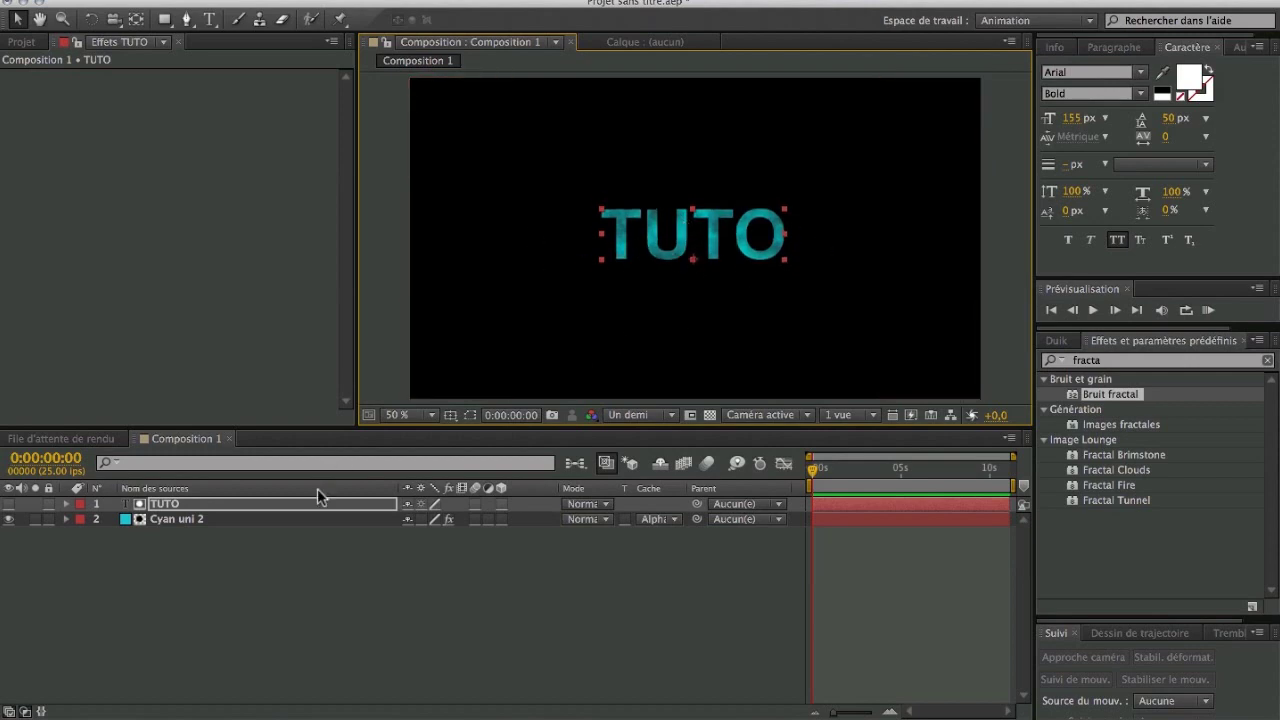
Slide the cyan fractal solid to the right behind the text matte and return it to the centre of the frame
{"action": "left_click", "coordinate": [179, 520]}
{"action": "left_click_drag", "start_coordinate": [623, 237], "coordinate": [727, 242]}
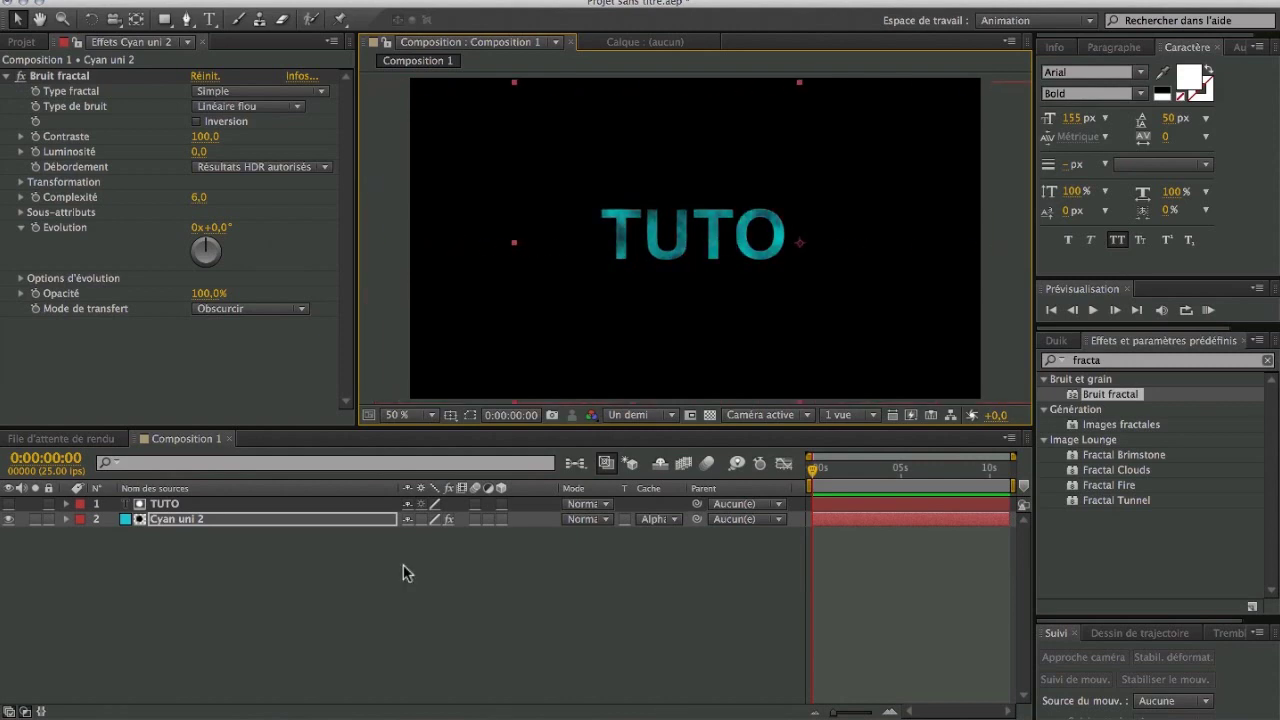
{"action": "left_click_drag", "start_coordinate": [697, 390], "coordinate": [614, 348]}
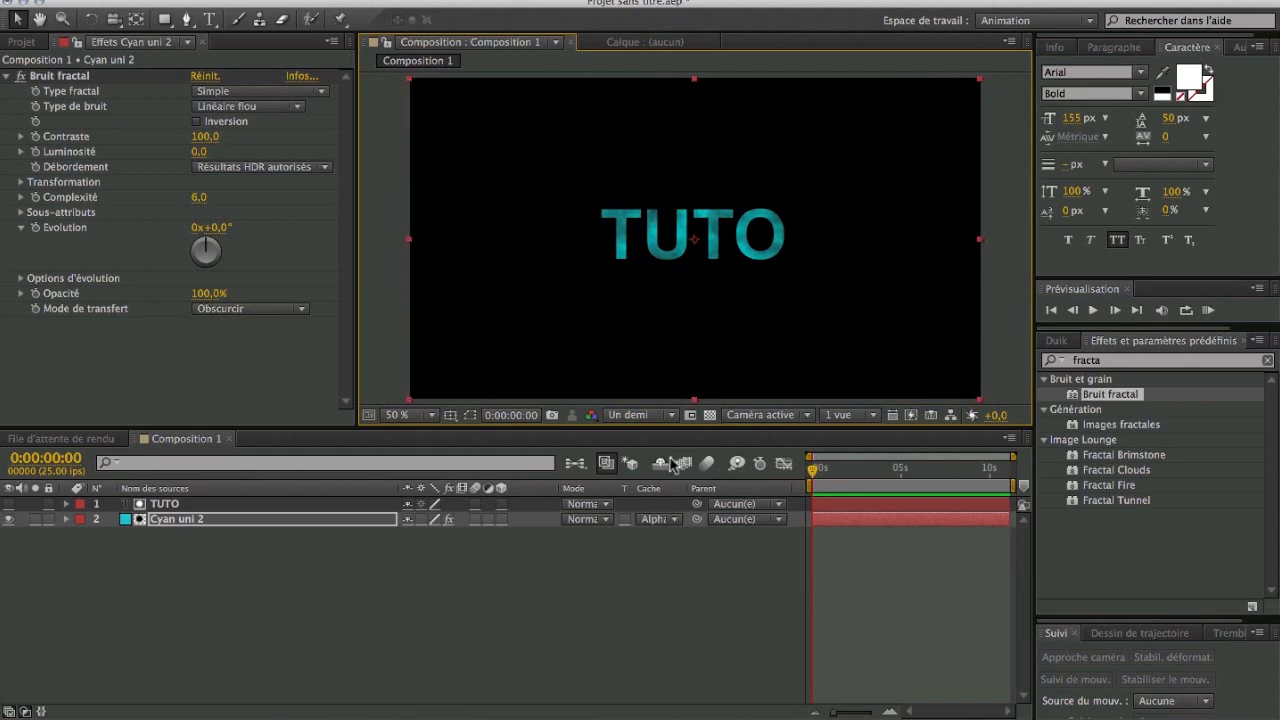
Change the cyan solid's track matte to Alpha inversé TUTO
{"action": "left_click", "coordinate": [655, 519]}
{"action": "left_click", "coordinate": [679, 583]}
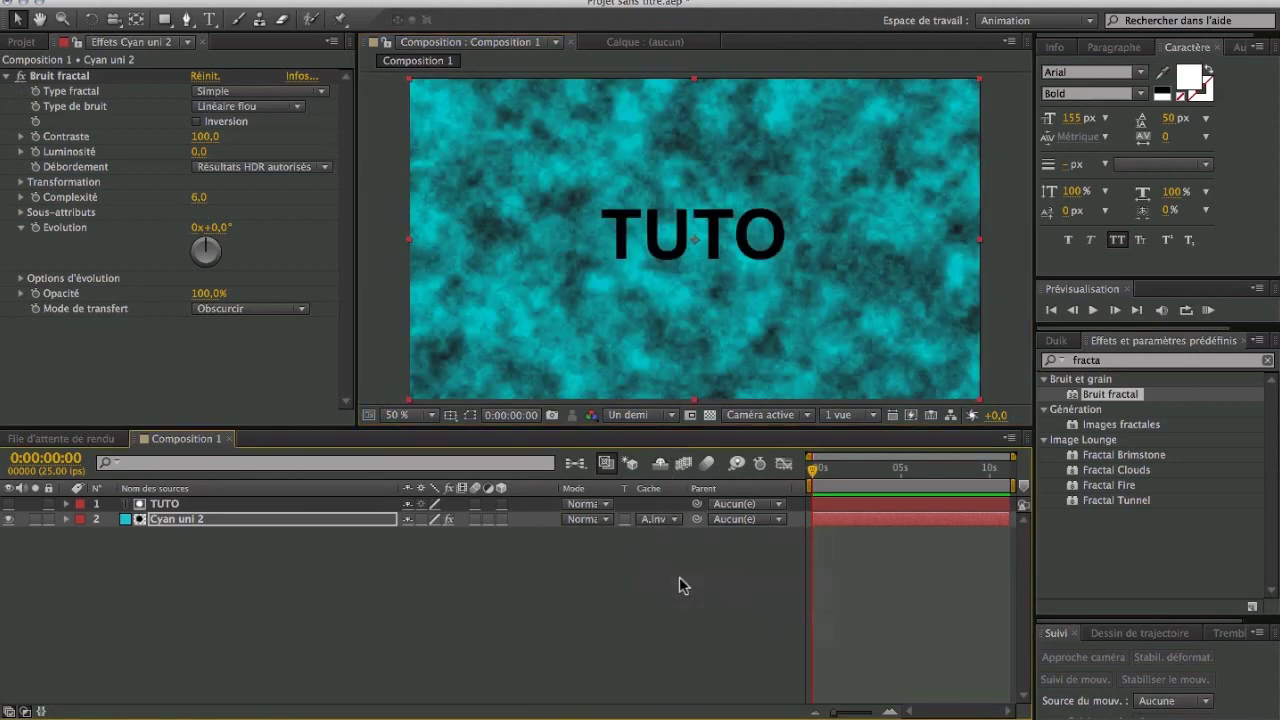
Create a green solid with colour 48D11C and move it to the bottom of the layer stack
{"action": "right_click", "coordinate": [108, 565]}
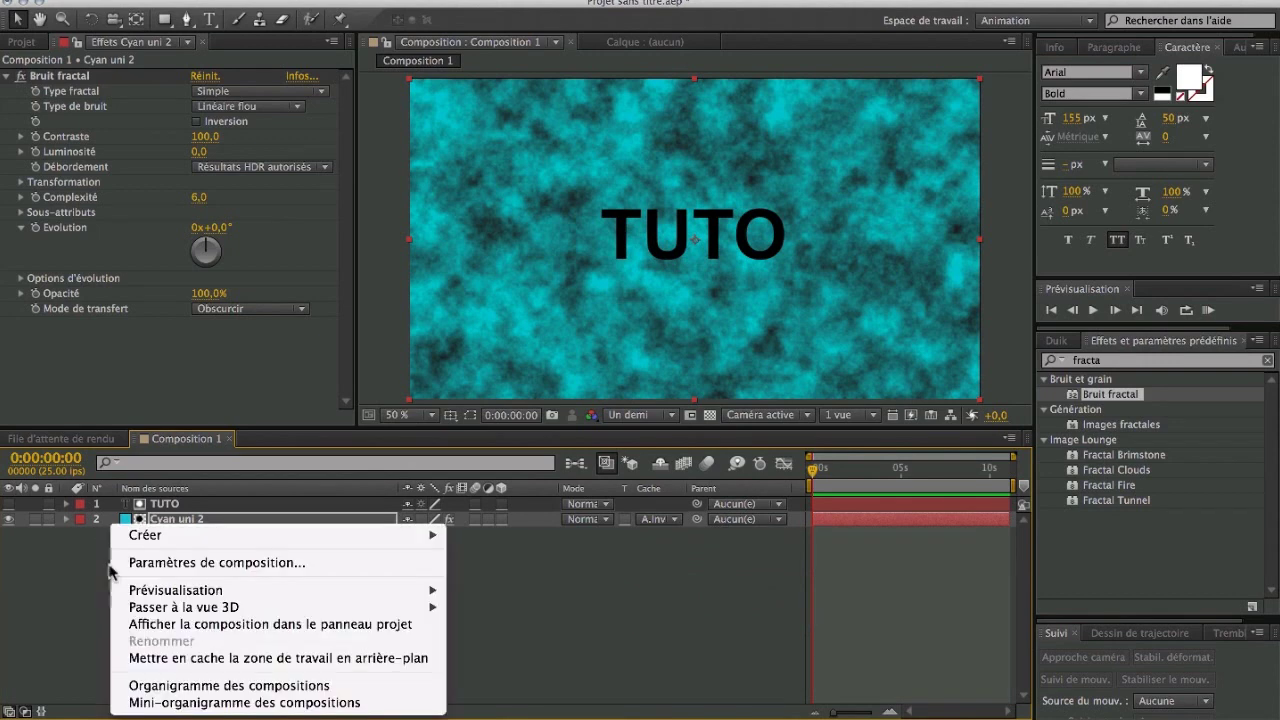
{"action": "mouse_move", "coordinate": [162, 538]}
{"action": "left_click", "coordinate": [518, 579]}
{"action": "left_click", "coordinate": [244, 463]}
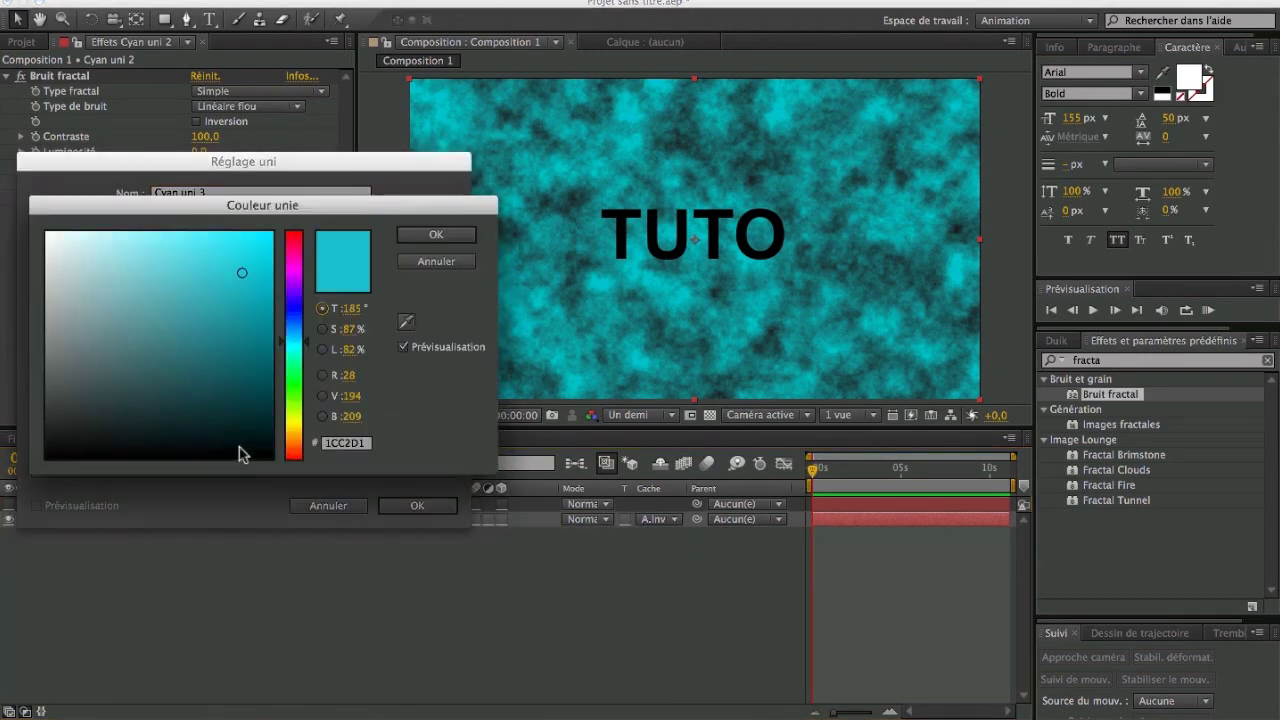
{"action": "left_click", "coordinate": [298, 393]}
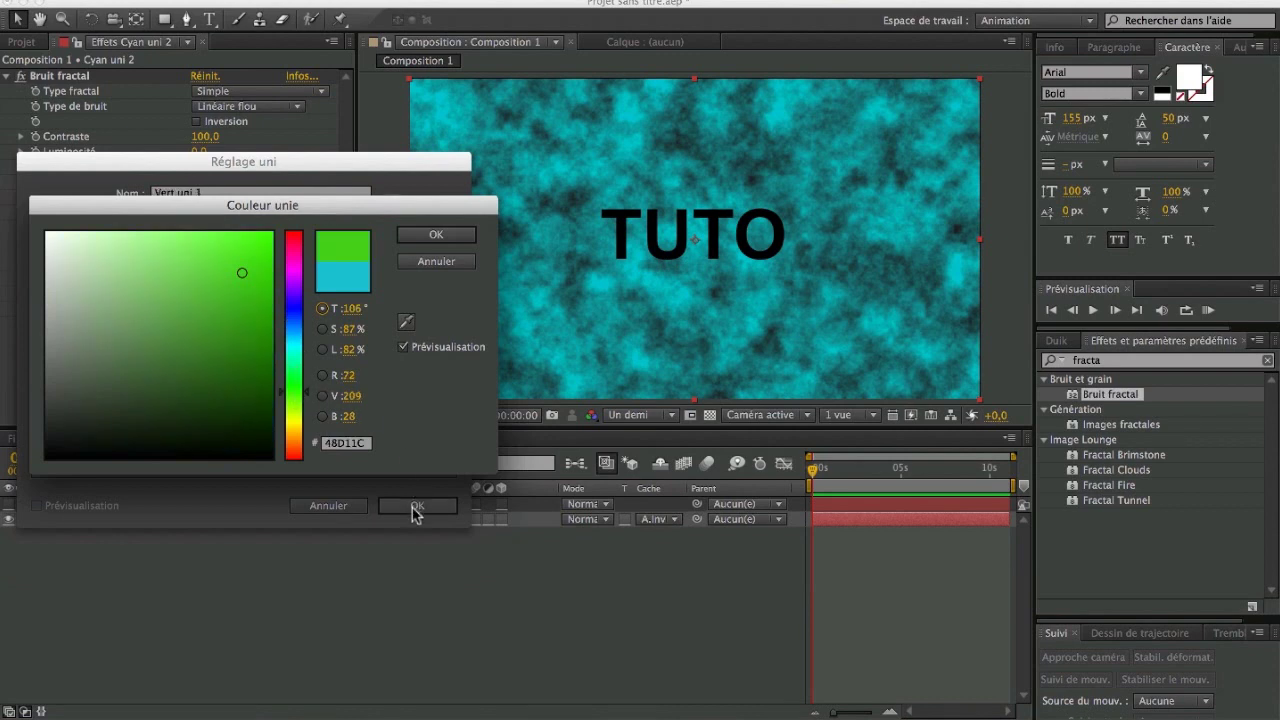
{"action": "left_click", "coordinate": [475, 242]}
{"action": "key", "text": "Return"}
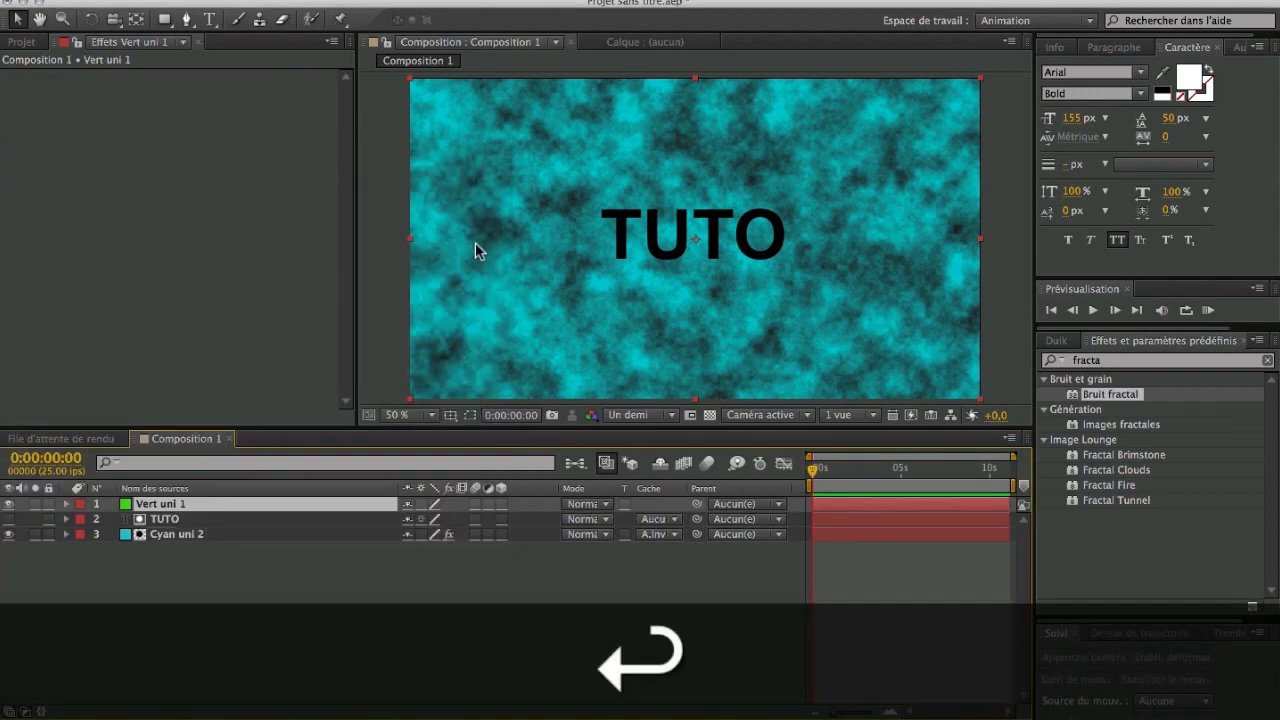
{"action": "left_click_drag", "start_coordinate": [188, 507], "coordinate": [188, 556]}
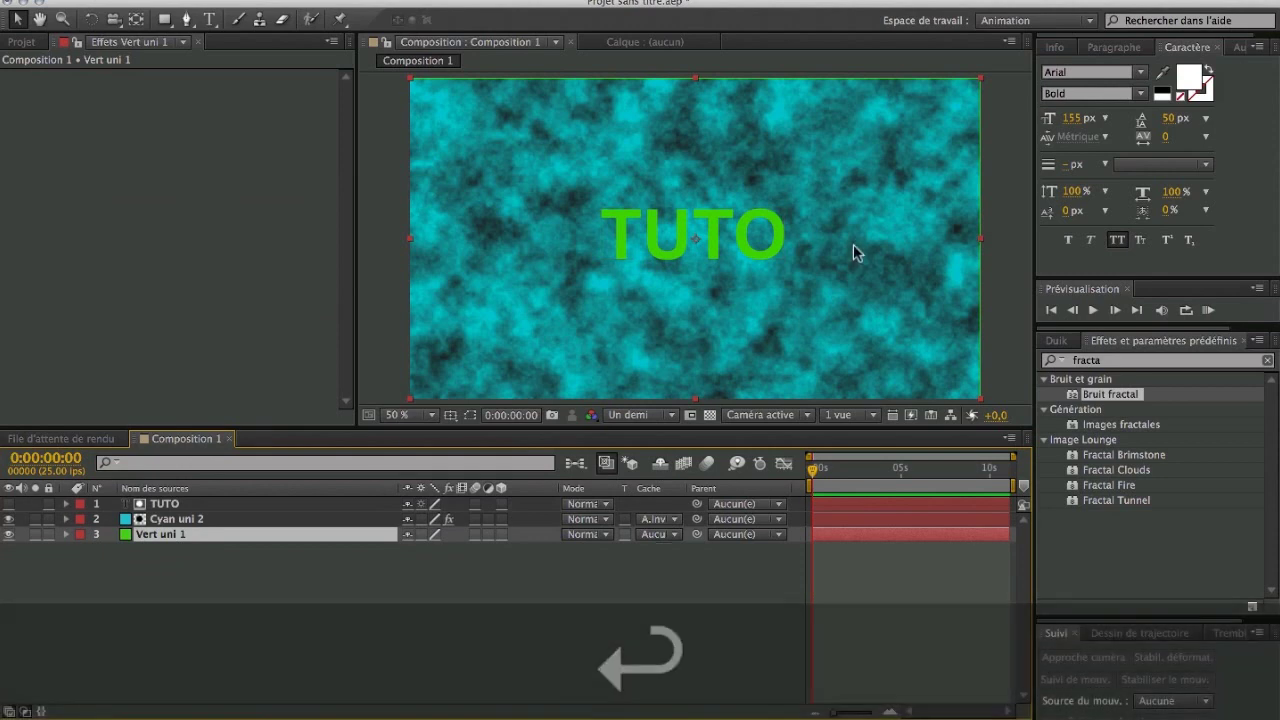
Nudge the cyan fractal solid so that it covers the green showing along the frame edges
{"action": "left_click", "coordinate": [192, 521]}
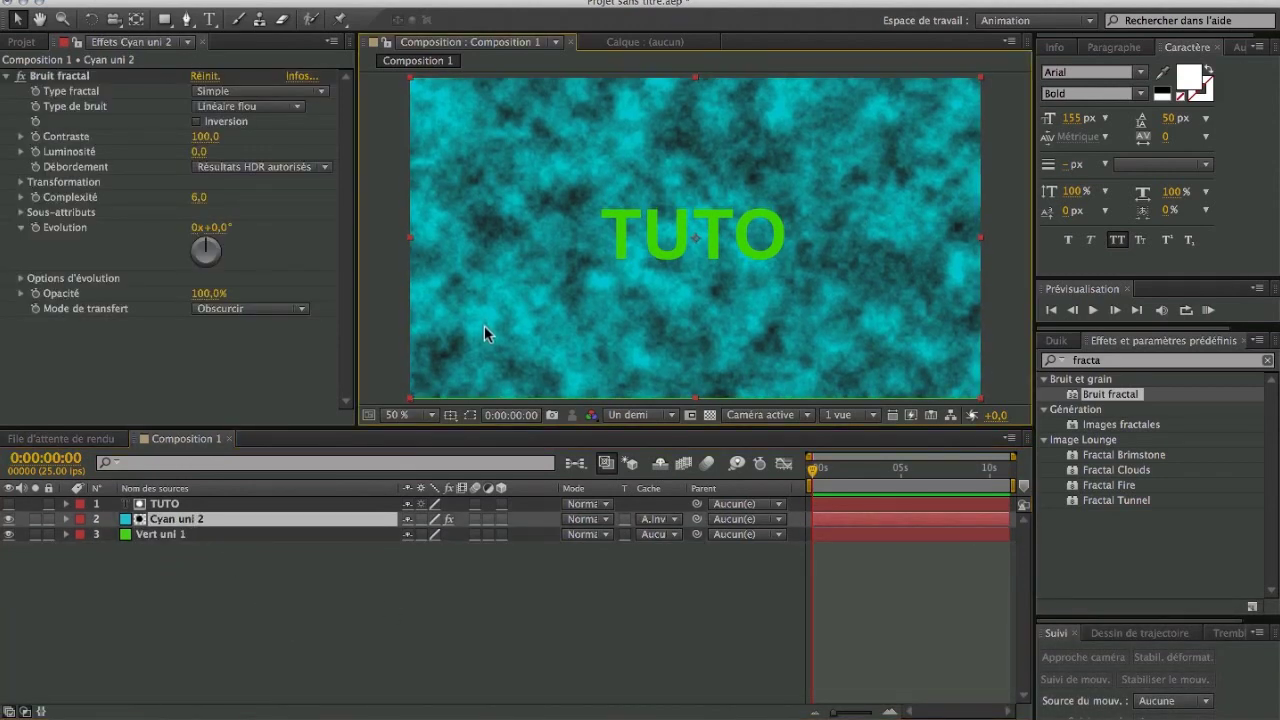
{"action": "key", "text": "Return"}
{"action": "key", "text": "Left"}
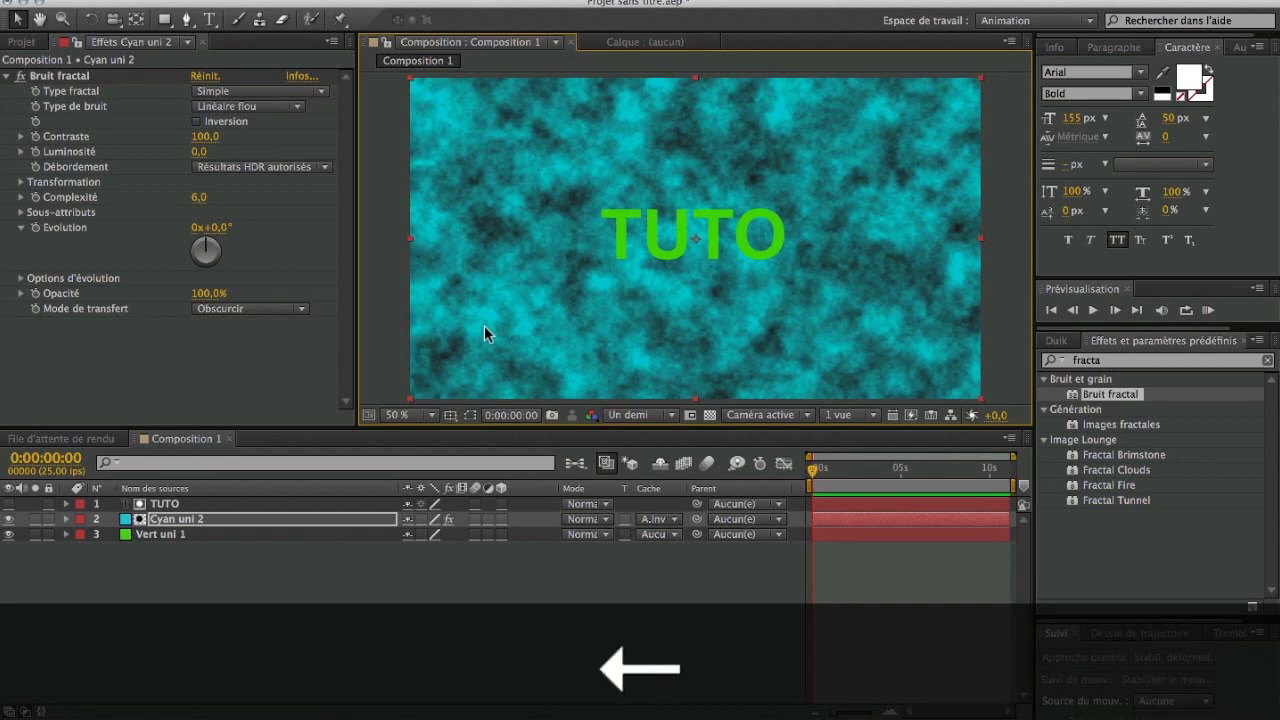
Change the cyan fractal solid's track matte to Luminance TUTO
{"action": "left_click", "coordinate": [511, 619]}
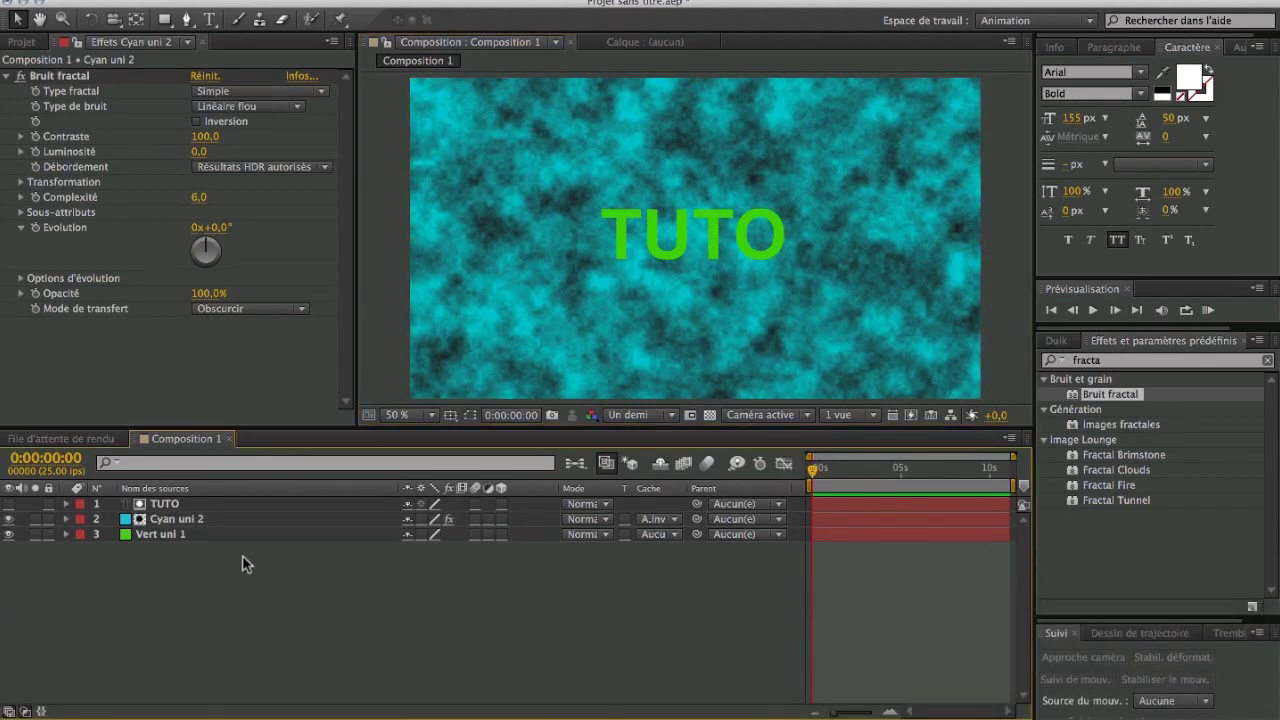
{"action": "left_click", "coordinate": [655, 519]}
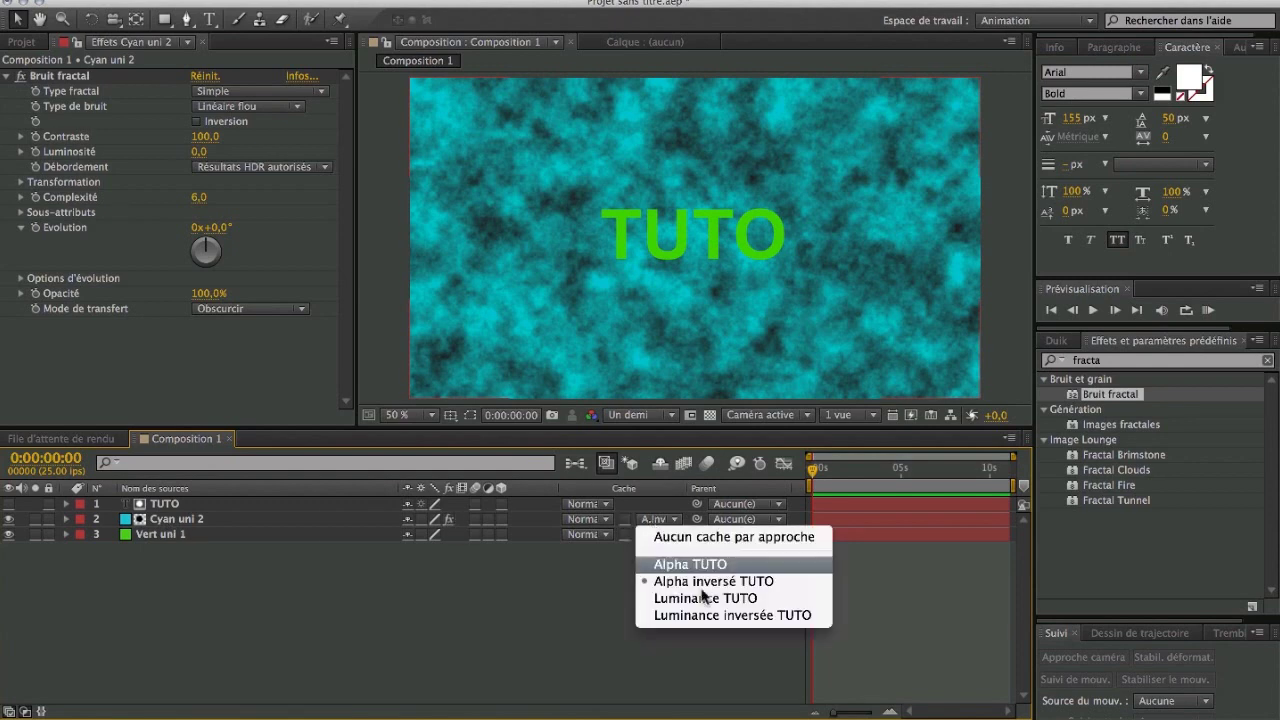
{"action": "left_click", "coordinate": [705, 598]}
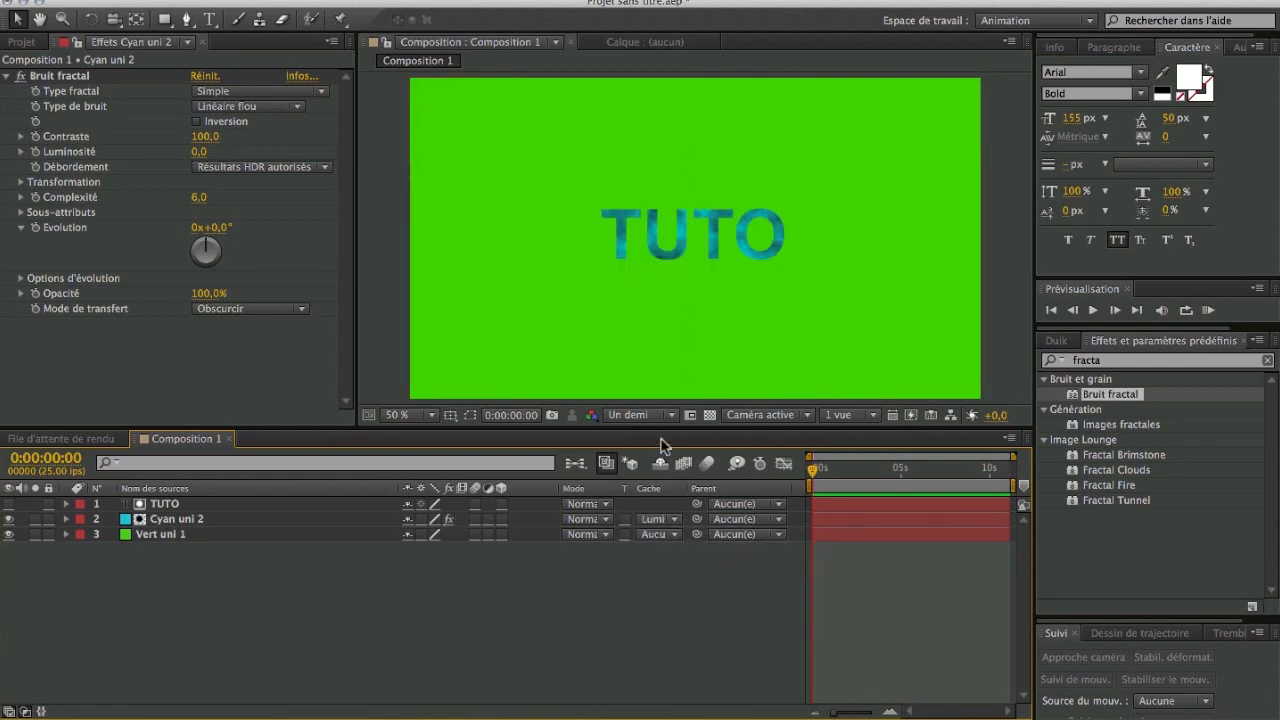
Change the cyan fractal solid's track matte to Luminance inversée TUTO
{"action": "left_click", "coordinate": [652, 520]}
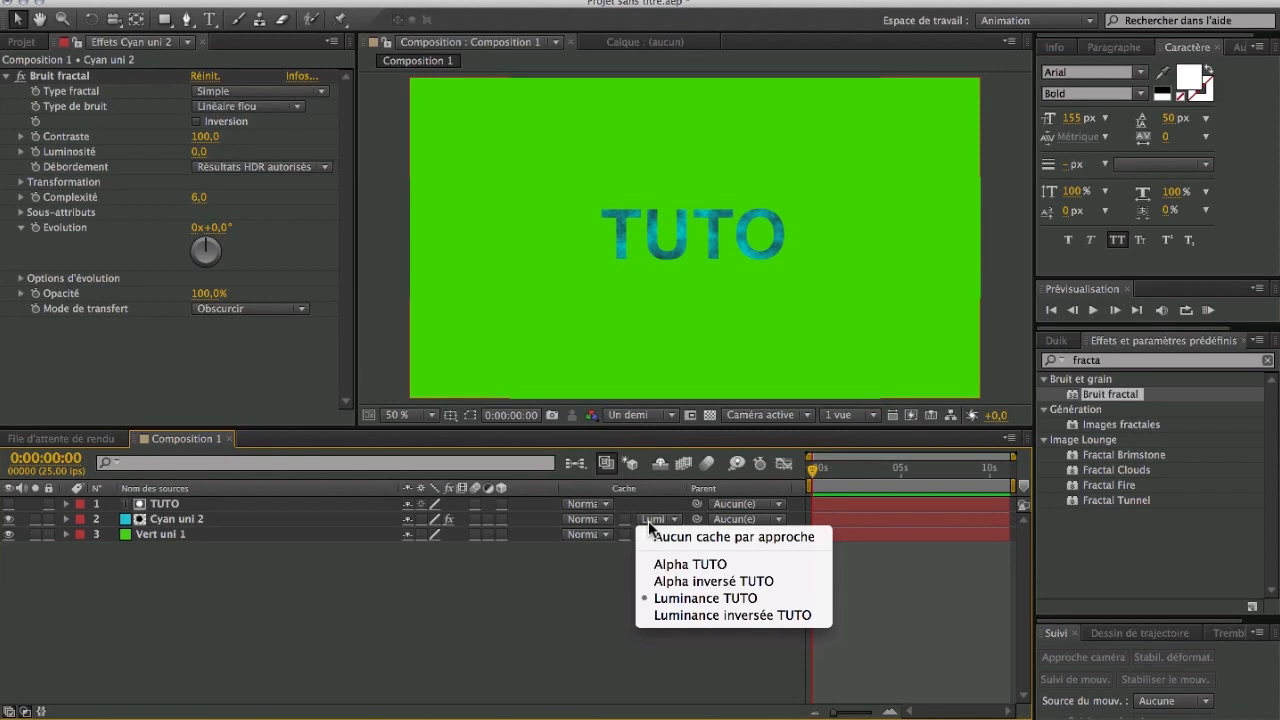
{"action": "left_click", "coordinate": [713, 616]}
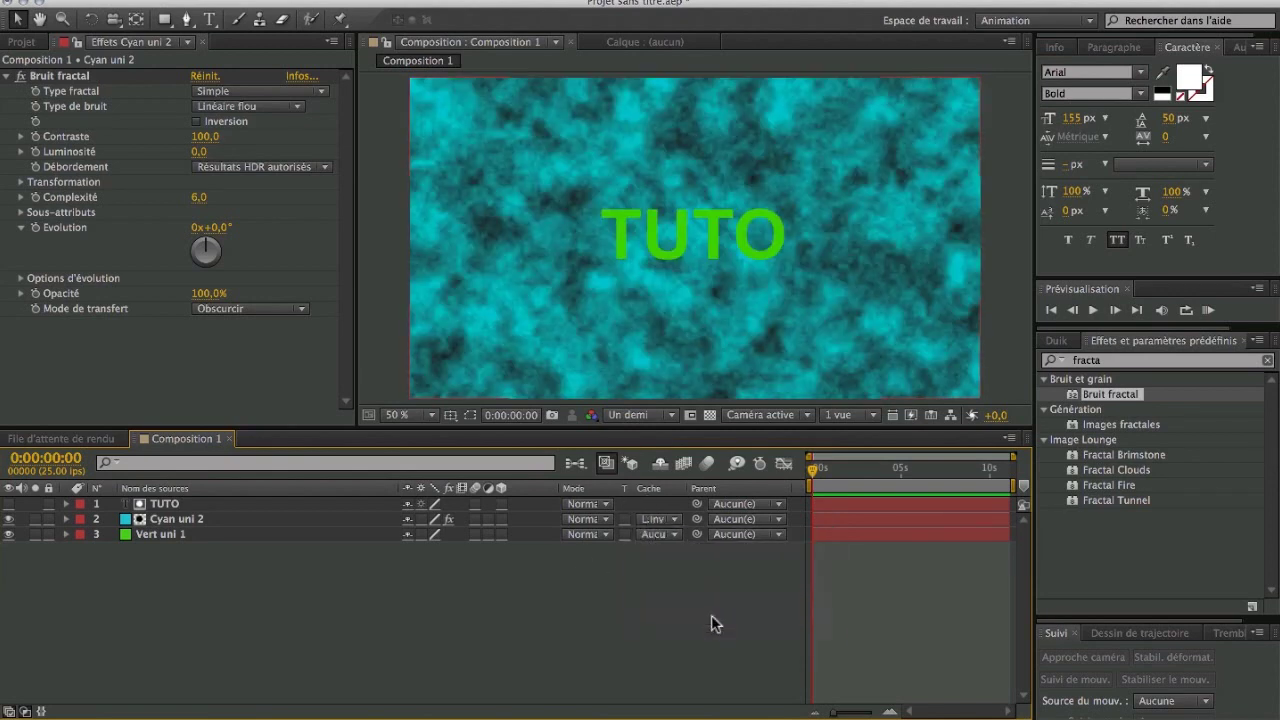
{"action": "left_click", "coordinate": [671, 518]}
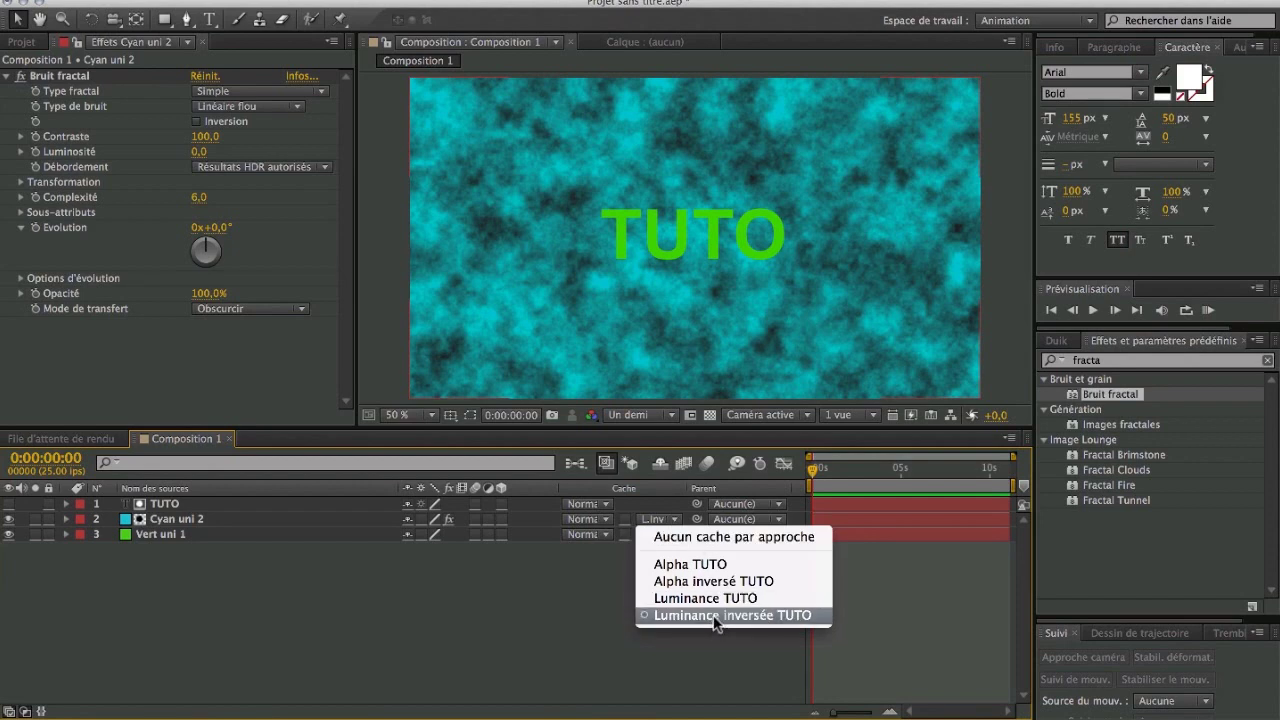
{"action": "left_click", "coordinate": [657, 521]}
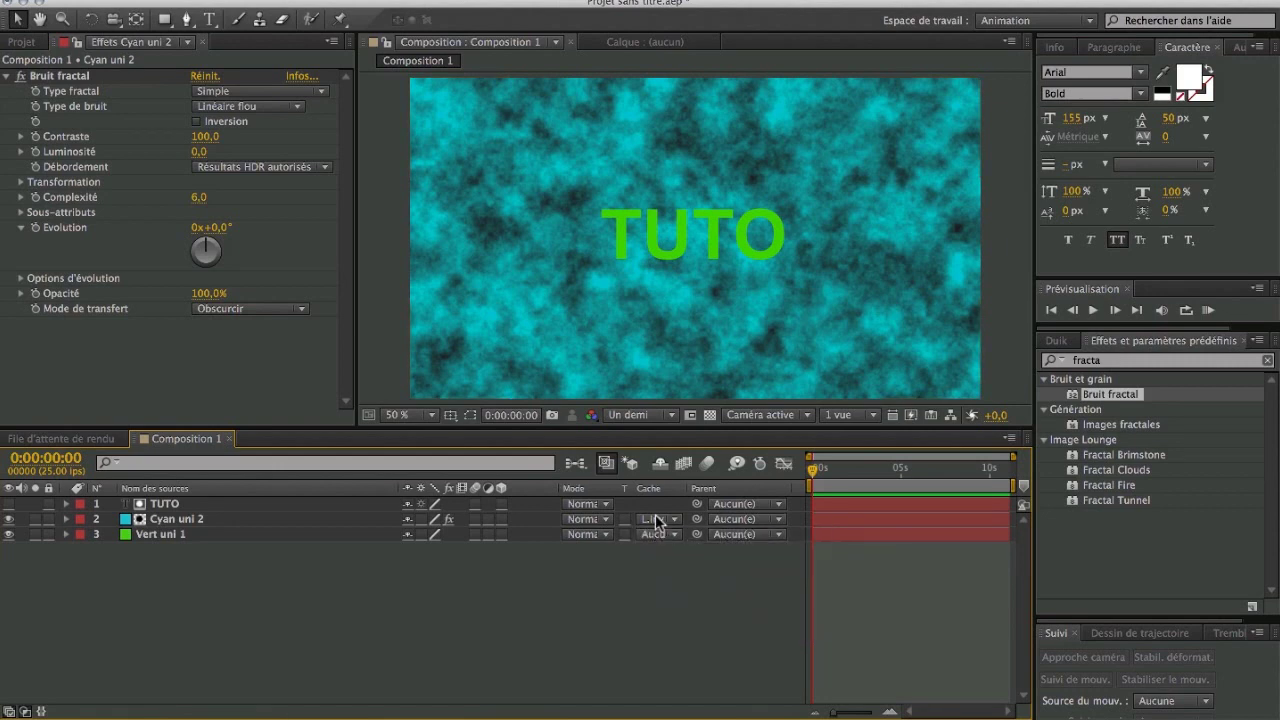
Switch the cyan solid's track matte back to Luminance TUTO and leave only the white TUTO text layer visible
{"action": "left_click", "coordinate": [657, 521]}
{"action": "left_click", "coordinate": [632, 598]}
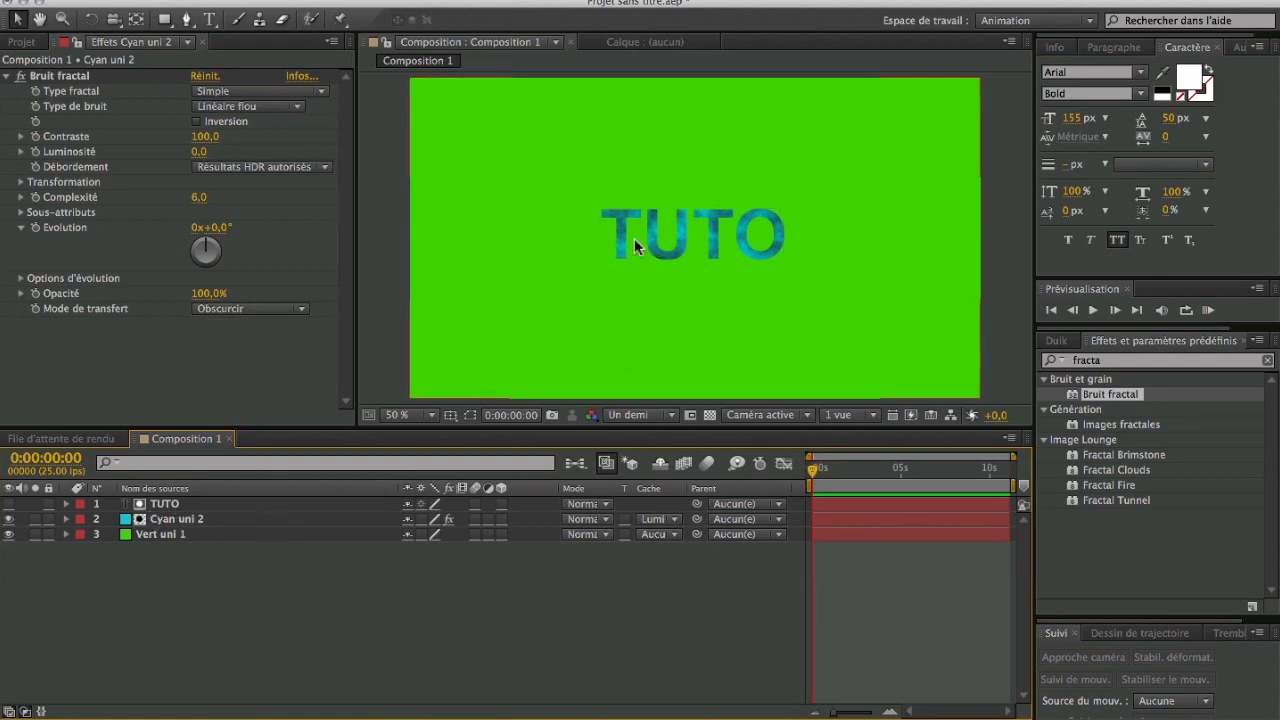
{"action": "left_click", "coordinate": [9, 504]}
{"action": "left_click", "coordinate": [9, 534]}
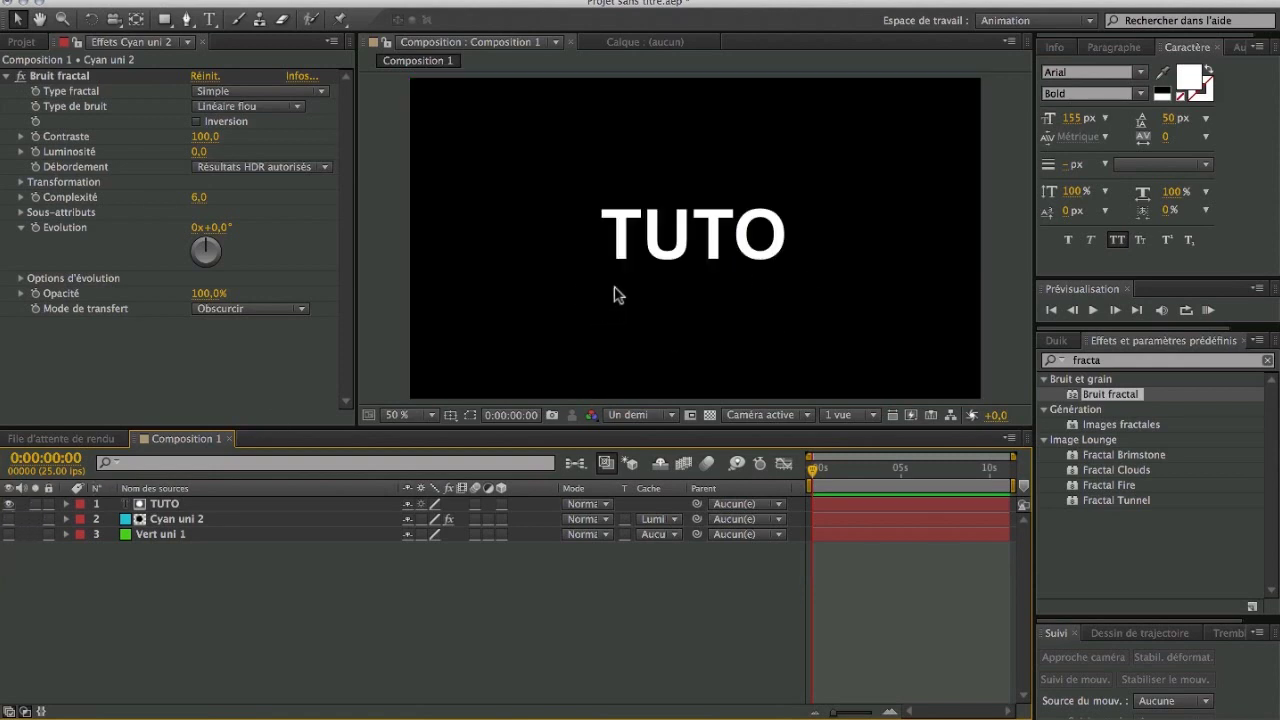
Set the cyan solid's track matte to Alpha TUTO and hide the TUTO text layer
{"action": "left_click", "coordinate": [663, 522]}
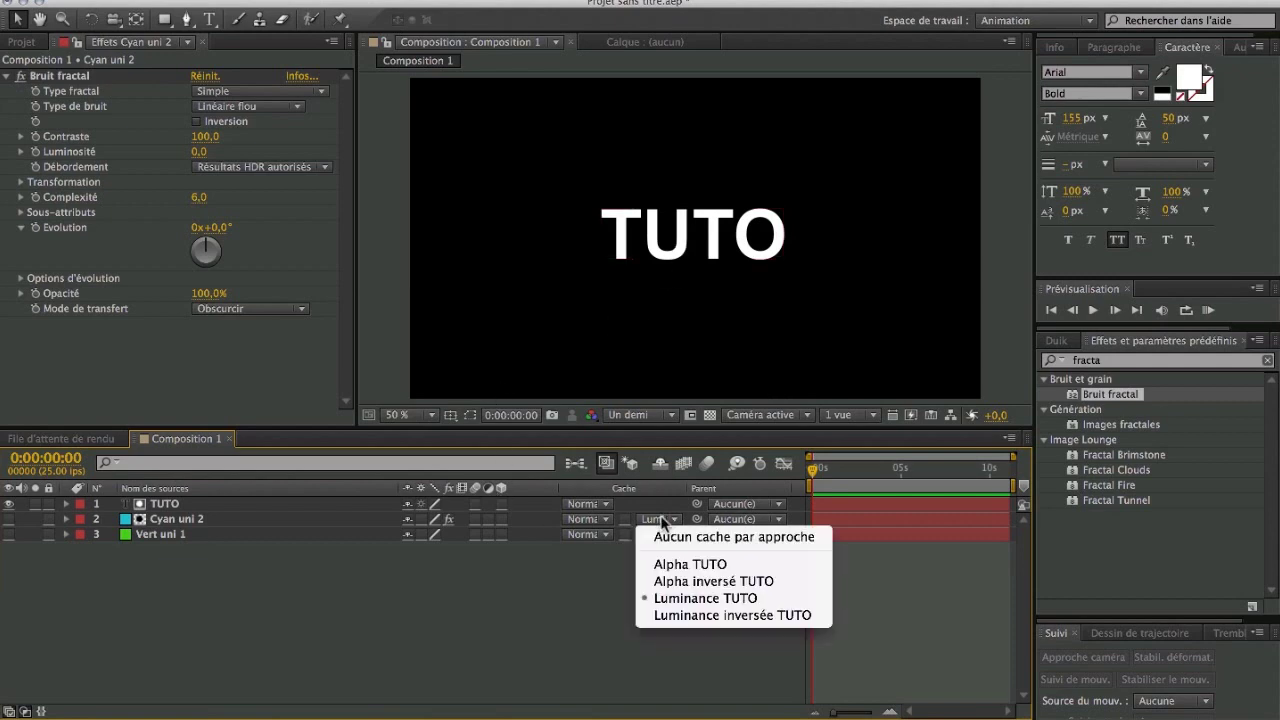
{"action": "left_click", "coordinate": [695, 566]}
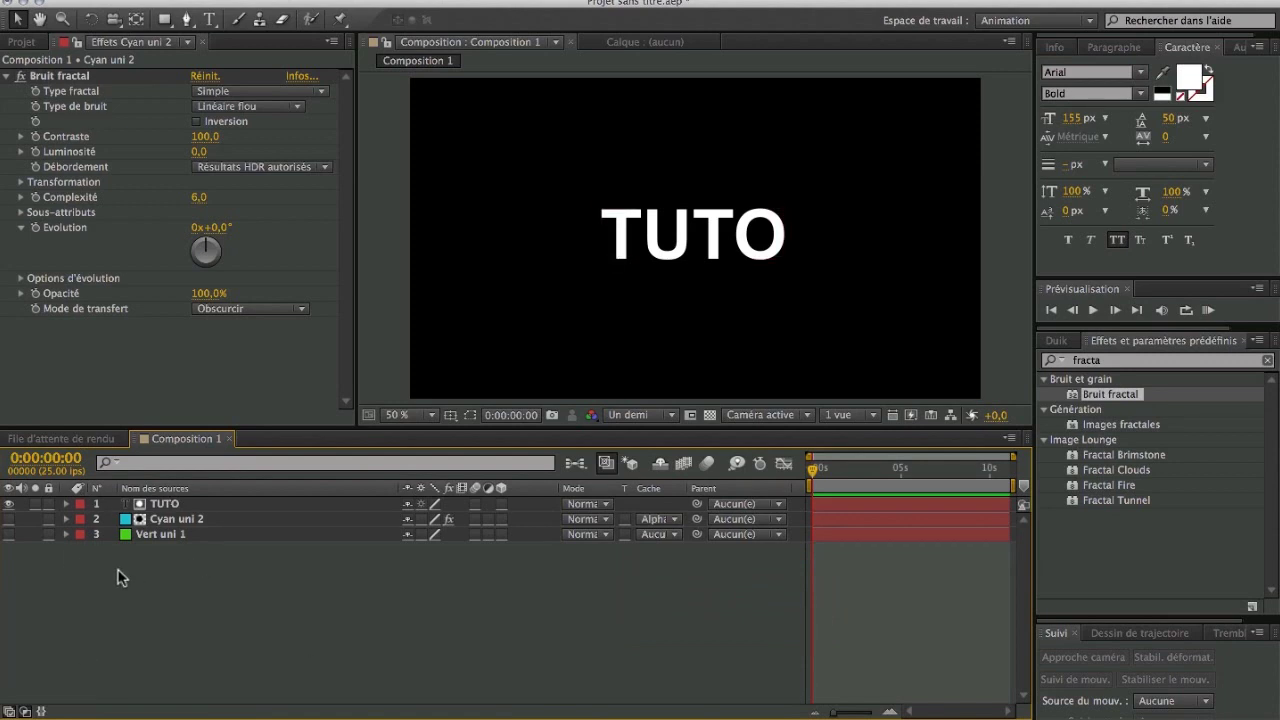
{"action": "left_click", "coordinate": [9, 517]}
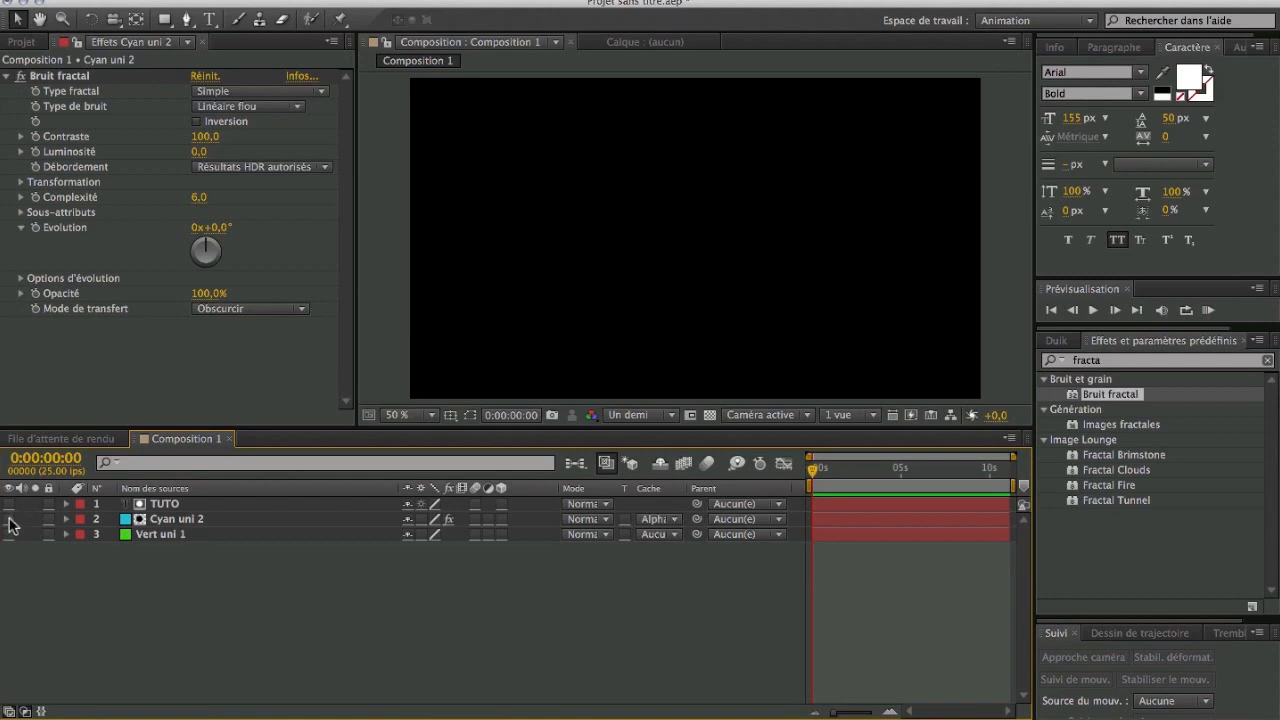
Delete the TUTO text, cyan solid and green solid layers from the composition
{"action": "left_click", "coordinate": [183, 505]}
{"action": "key", "text": "Delete"}
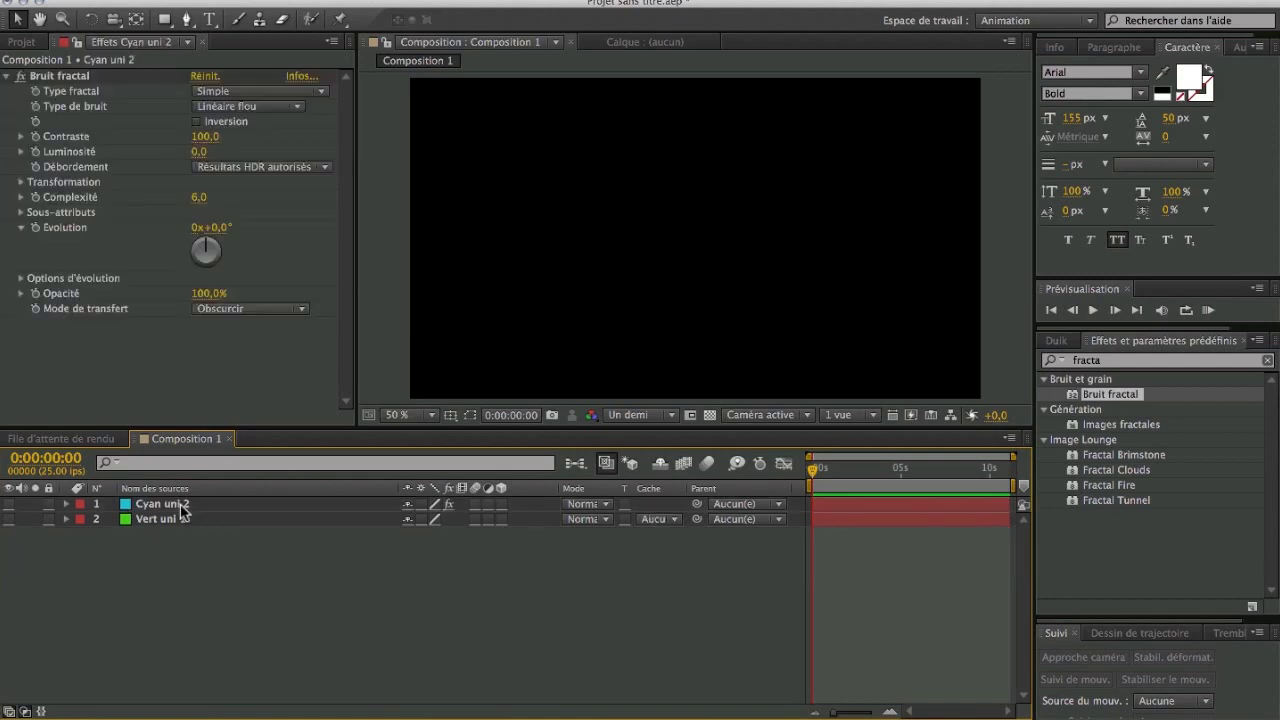
{"action": "key", "text": "Delete"}
{"action": "left_click", "coordinate": [160, 504]}
{"action": "key", "text": "Delete"}
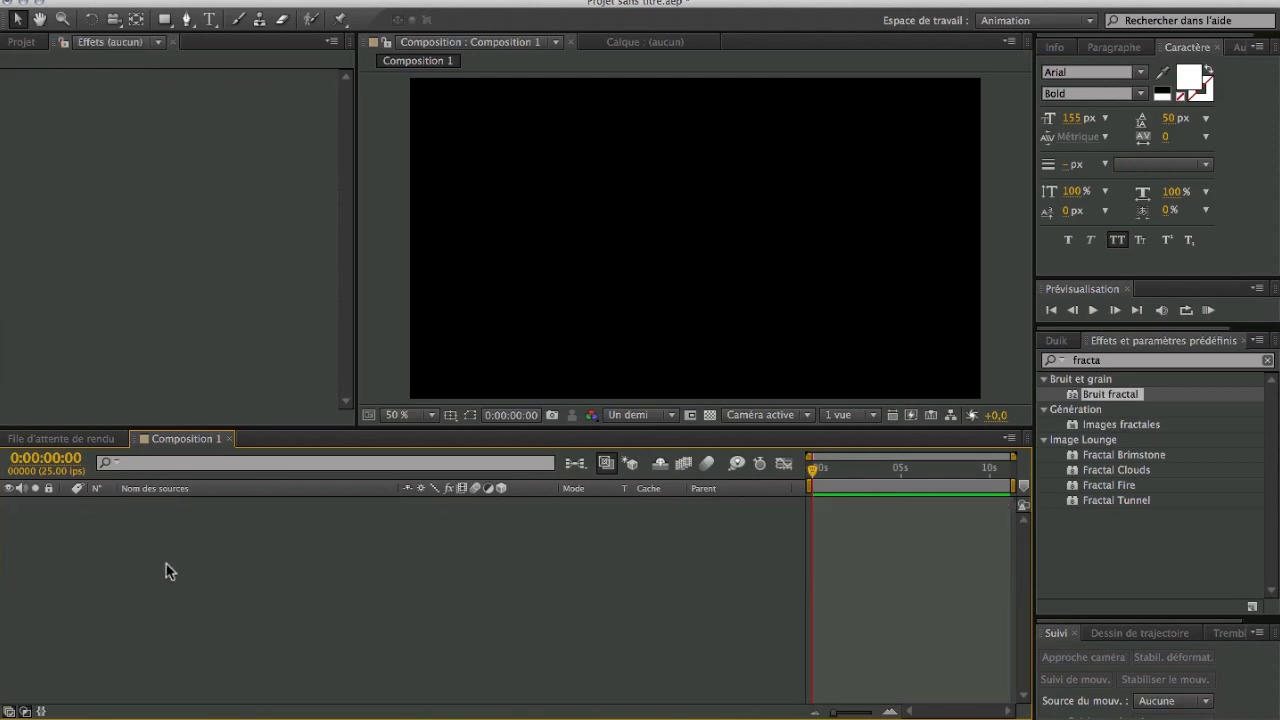
Create a full-frame white solid layer in the empty composition
{"action": "right_click", "coordinate": [262, 526]}
{"action": "mouse_move", "coordinate": [312, 537]}
{"action": "left_click", "coordinate": [641, 580]}
{"action": "left_click", "coordinate": [233, 458]}
{"action": "left_click_drag", "start_coordinate": [150, 340], "coordinate": [40, 210]}
{"action": "key", "text": "Return"}
{"action": "key", "text": "Return"}
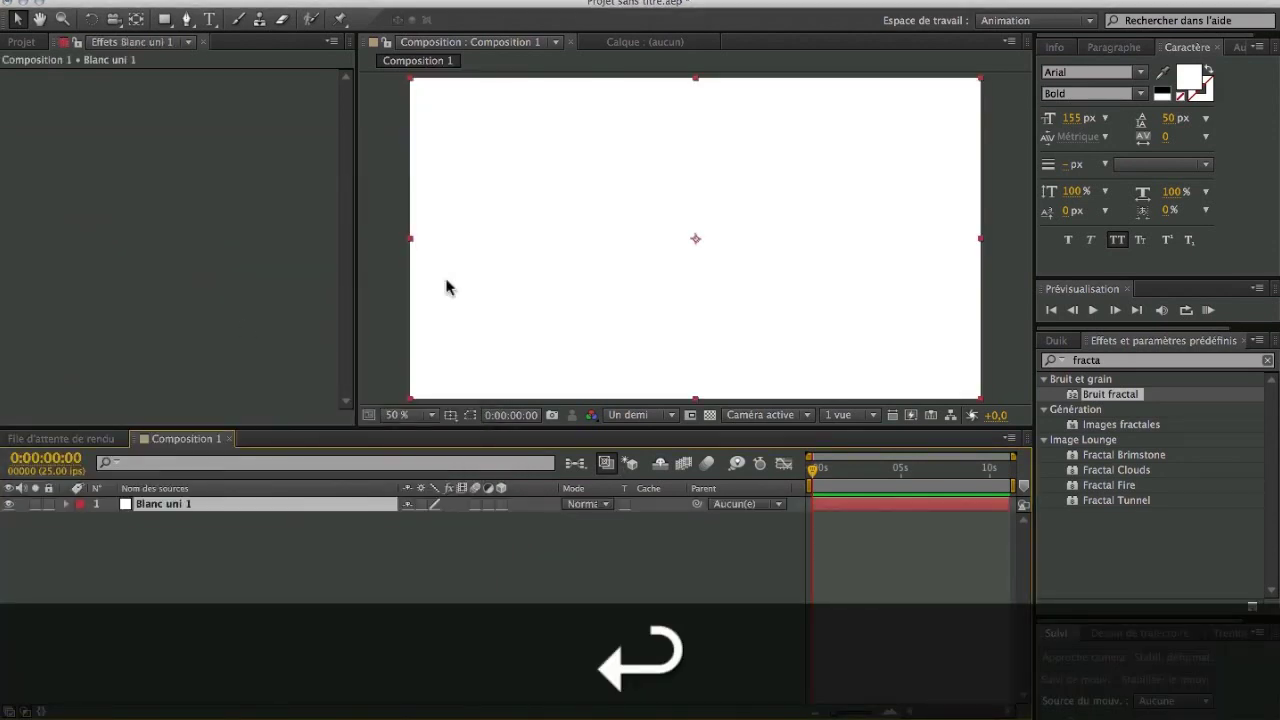
Draw a tall rectangular mask over the left edge of the white solid, extending beyond the frame's top and bottom
{"action": "scroll", "coordinate": [503, 290], "scroll_direction": "down", "scroll_amount": 1}
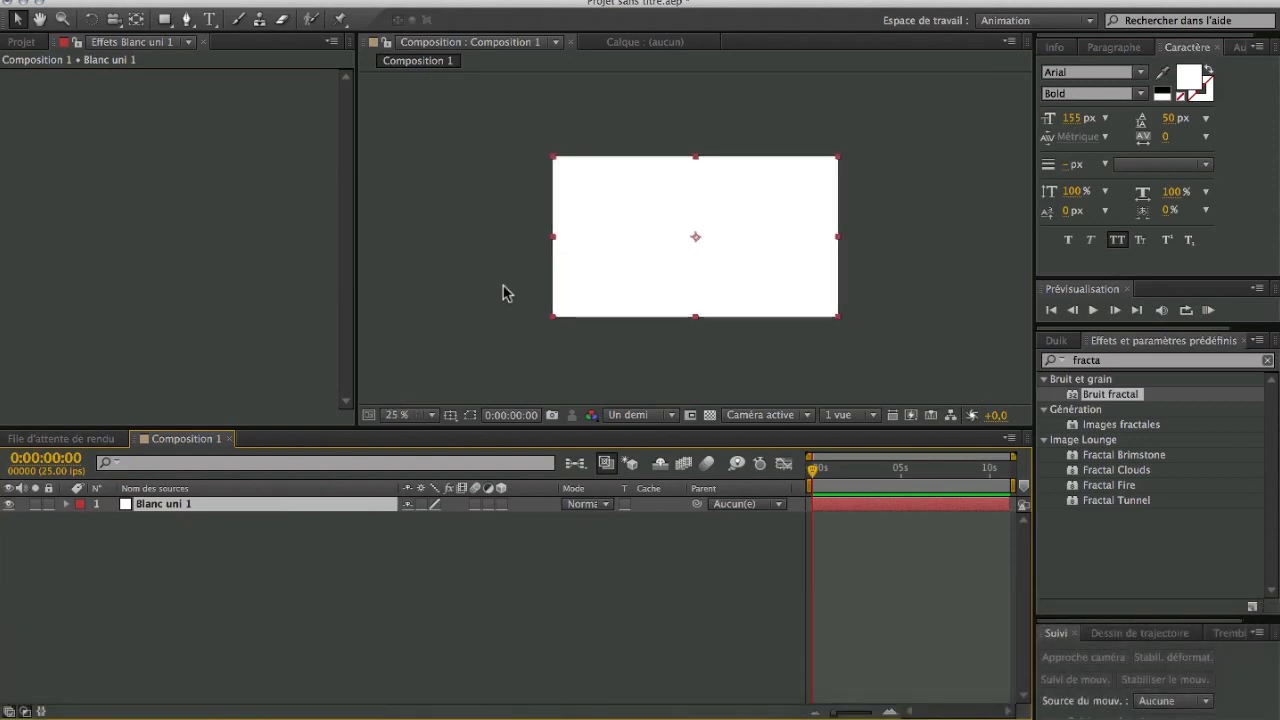
{"action": "left_click", "coordinate": [165, 19]}
{"action": "mouse_move", "coordinate": [517, 125]}
{"action": "left_mouse_down"}
{"action": "mouse_move", "coordinate": [620, 323]}
{"action": "mouse_move", "coordinate": [599, 346]}
{"action": "left_mouse_up"}
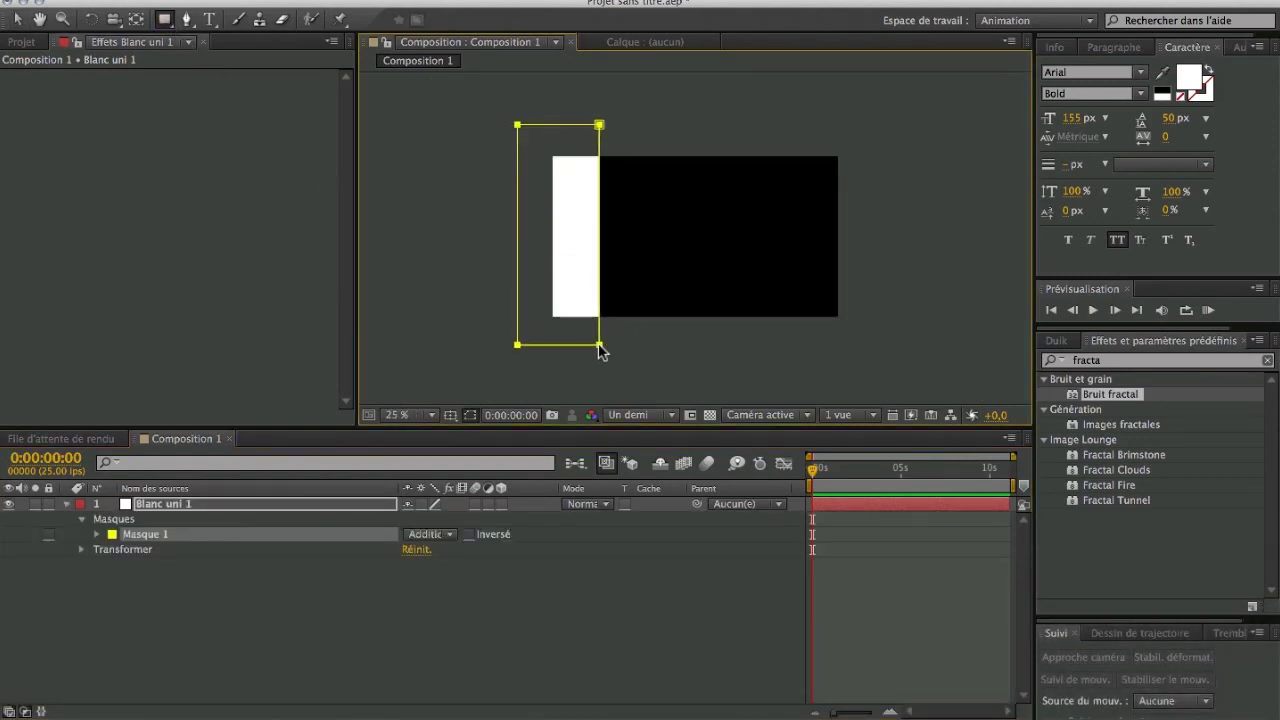
{"action": "left_click", "coordinate": [440, 653]}
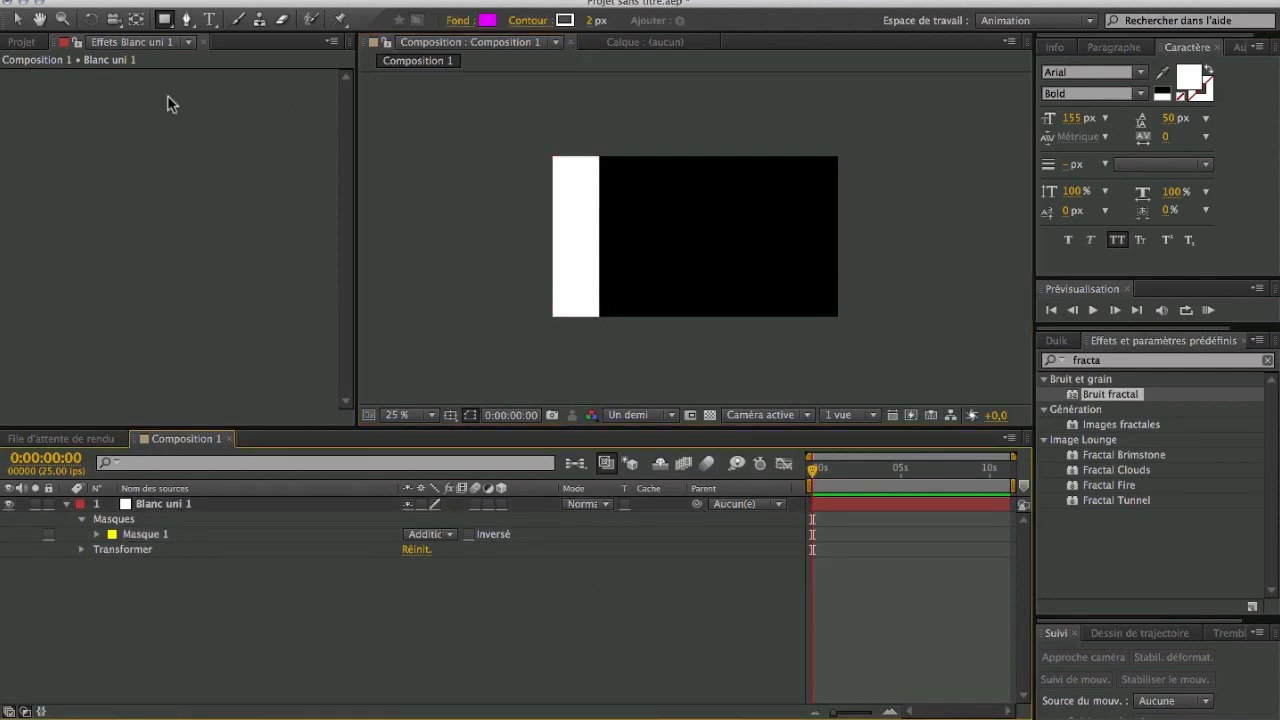
Keyframe the mask path at the first frame and move the whole mask beyond the frame's right edge at 0:00:02:03
{"action": "left_click", "coordinate": [97, 534]}
{"action": "left_click", "coordinate": [128, 550]}
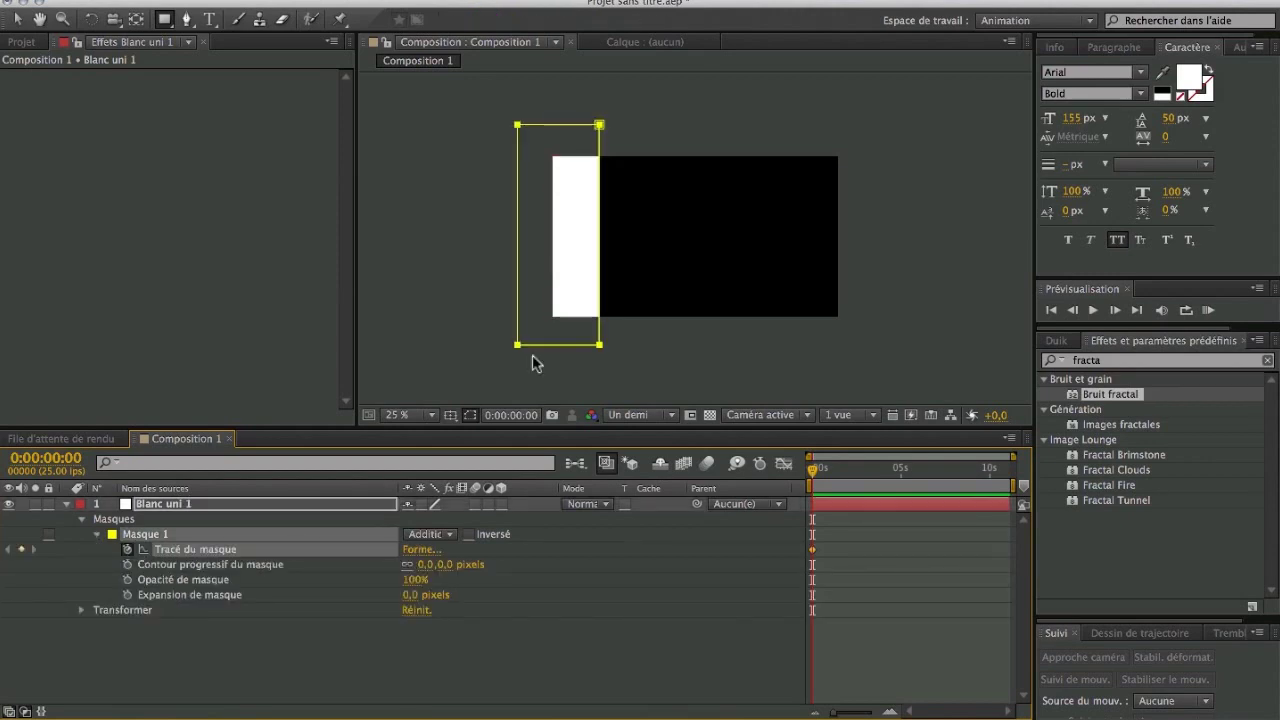
{"action": "left_click_drag", "start_coordinate": [810, 474], "coordinate": [850, 472]}
{"action": "key", "text": "v"}
{"action": "left_click", "coordinate": [601, 283]}
{"action": "left_click", "coordinate": [561, 279]}
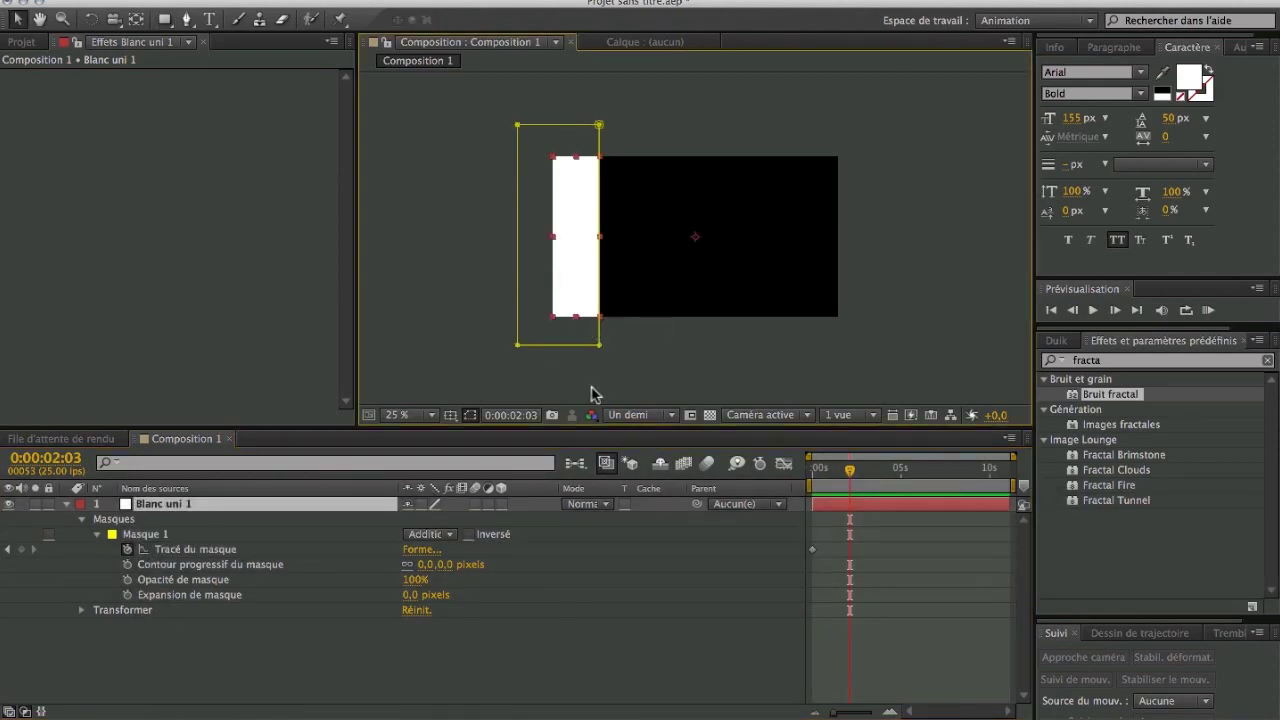
{"action": "left_click", "coordinate": [518, 323]}
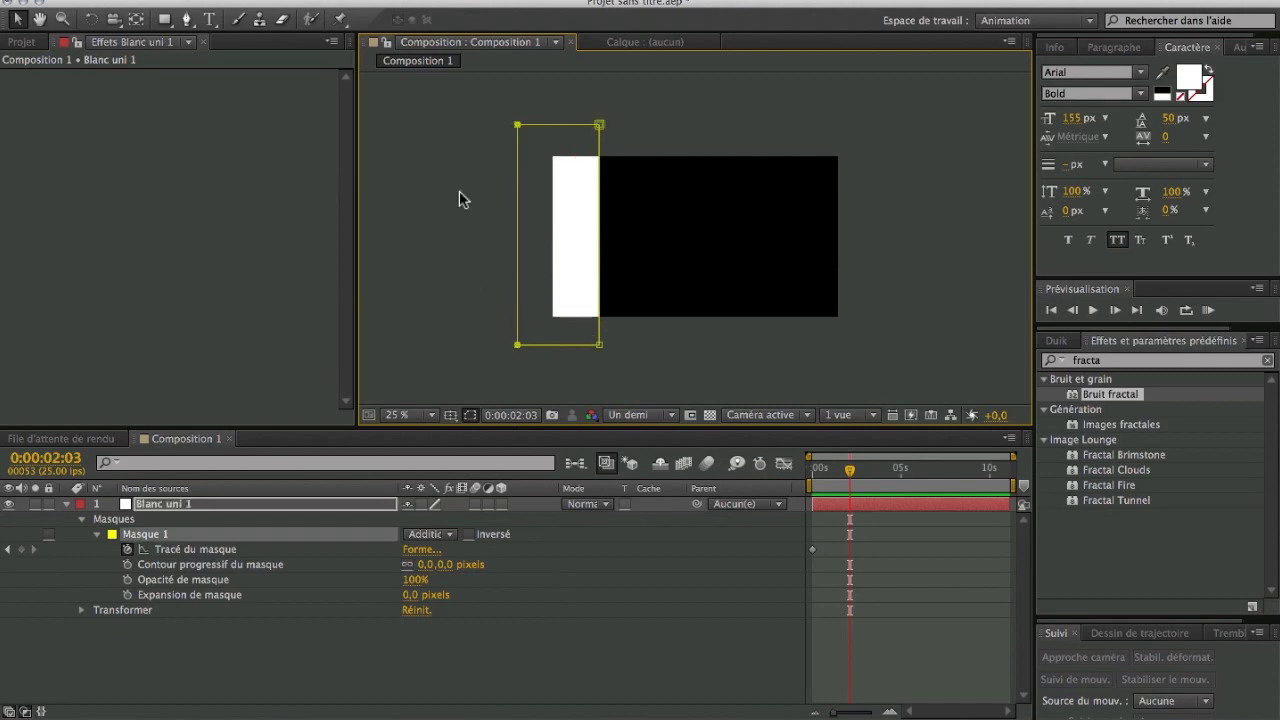
{"action": "left_click_drag", "start_coordinate": [600, 346], "coordinate": [957, 361]}
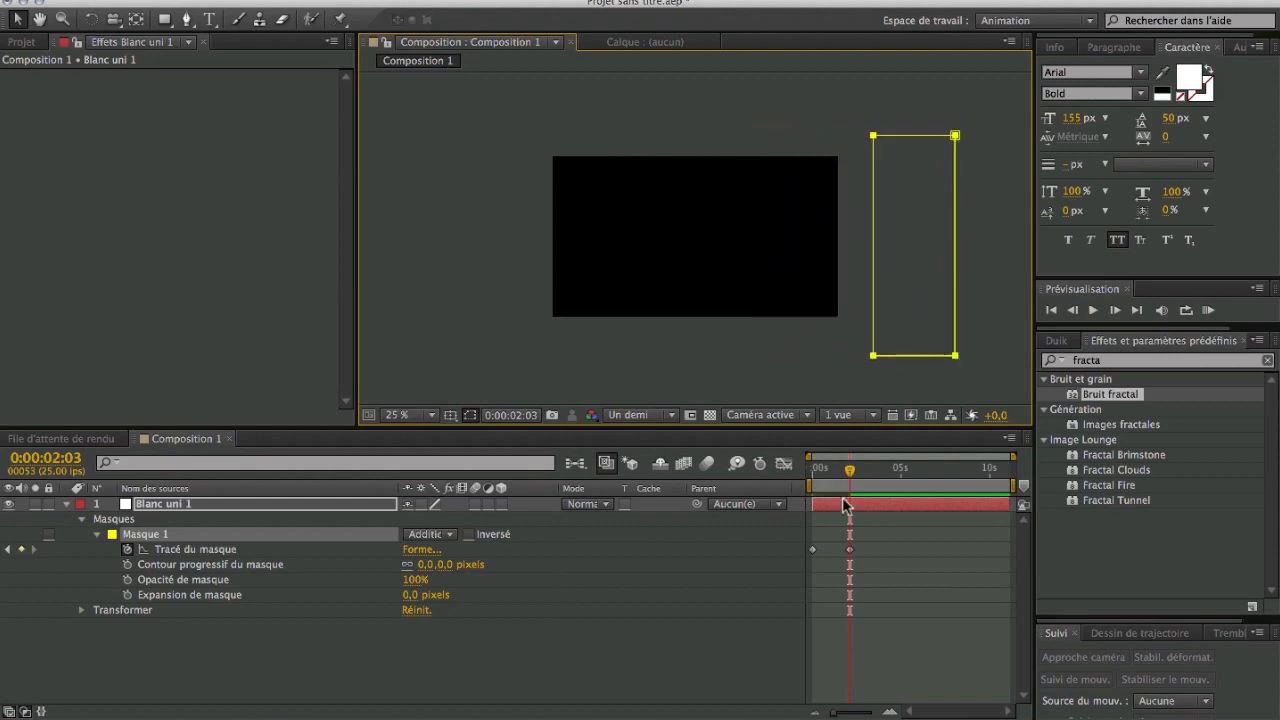
Delay the second mask path keyframe to just past 5 seconds and shift the mask off the frame's left side at the first frame
{"action": "left_click_drag", "start_coordinate": [849, 549], "coordinate": [910, 549]}
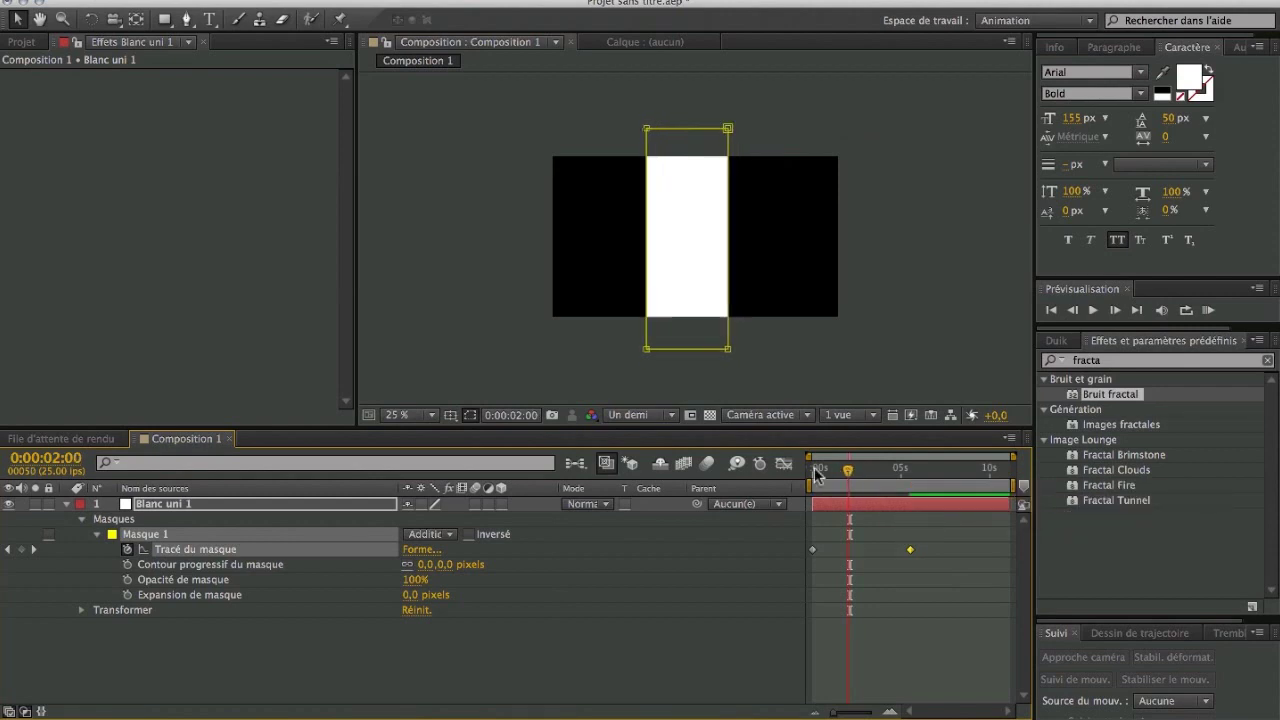
{"action": "key", "text": "Home"}
{"action": "left_click_drag", "start_coordinate": [668, 80], "coordinate": [449, 349]}
Play the sweeping mask animation and move its last keyframe earlier, to about 4 seconds
{"action": "key", "text": "space"}
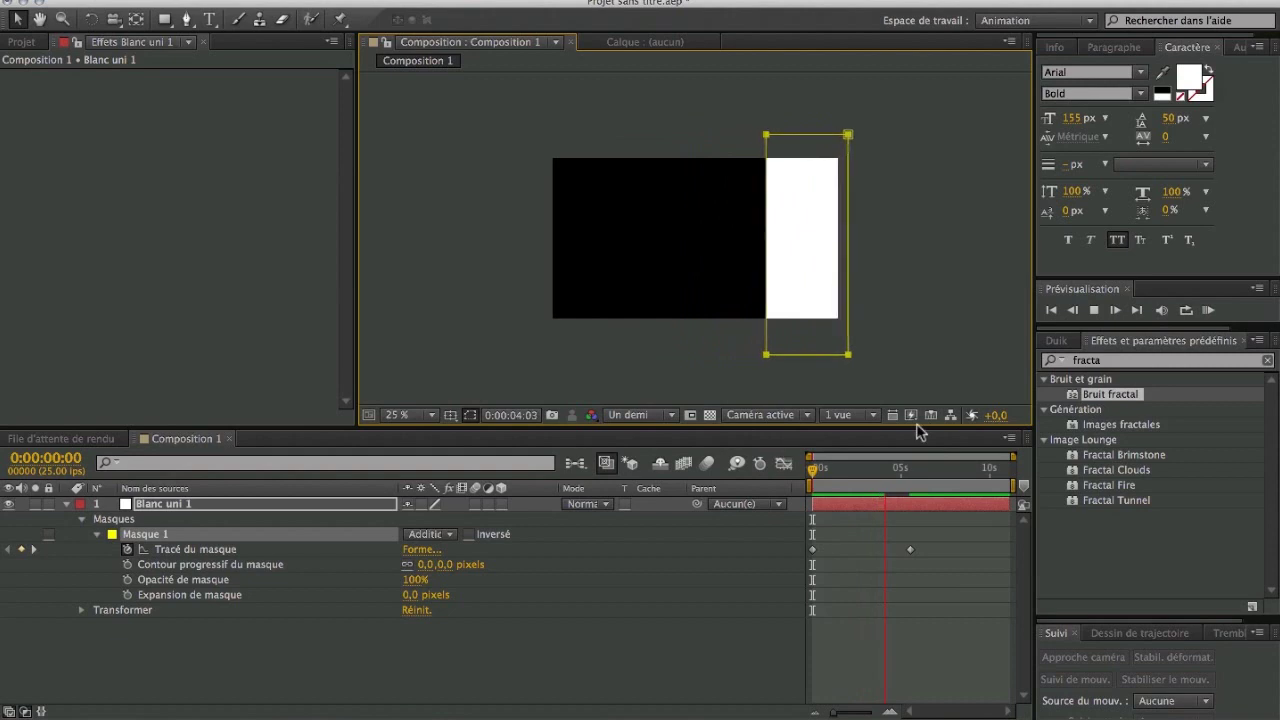
{"action": "key", "text": "space"}
{"action": "left_click_drag", "start_coordinate": [906, 550], "coordinate": [887, 550]}
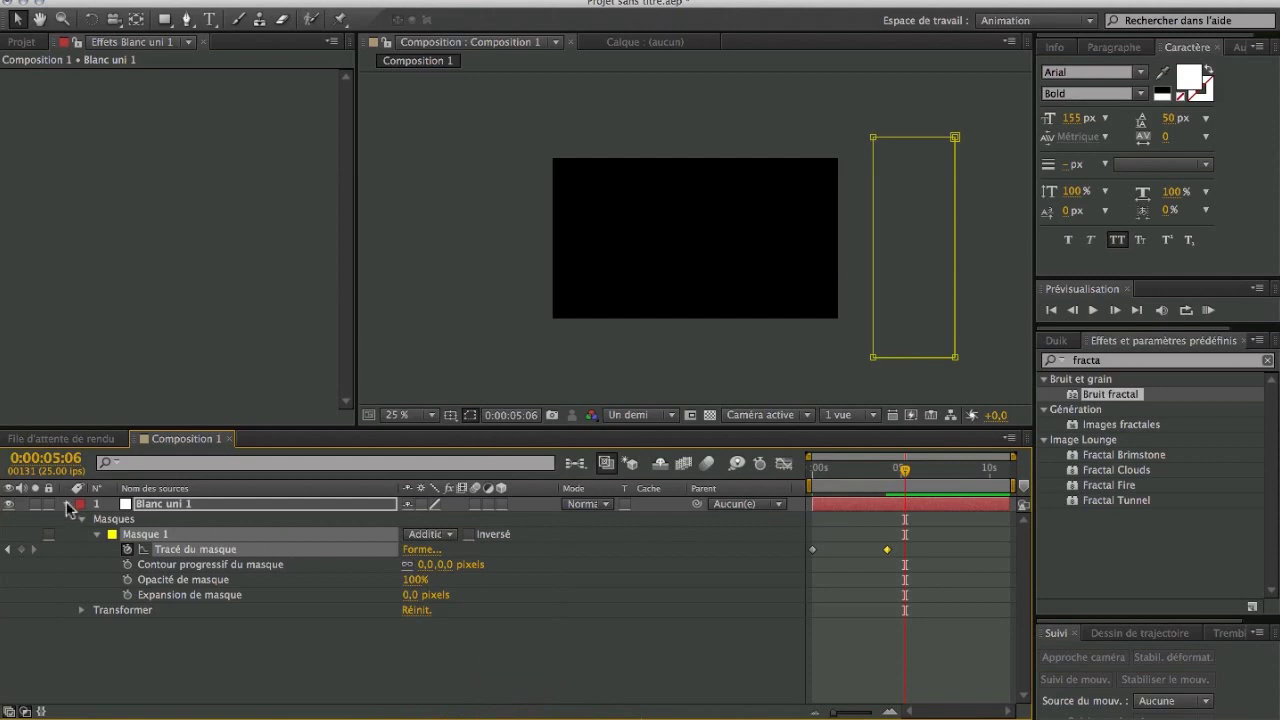
{"action": "left_click", "coordinate": [67, 504]}
{"action": "left_click", "coordinate": [160, 504]}
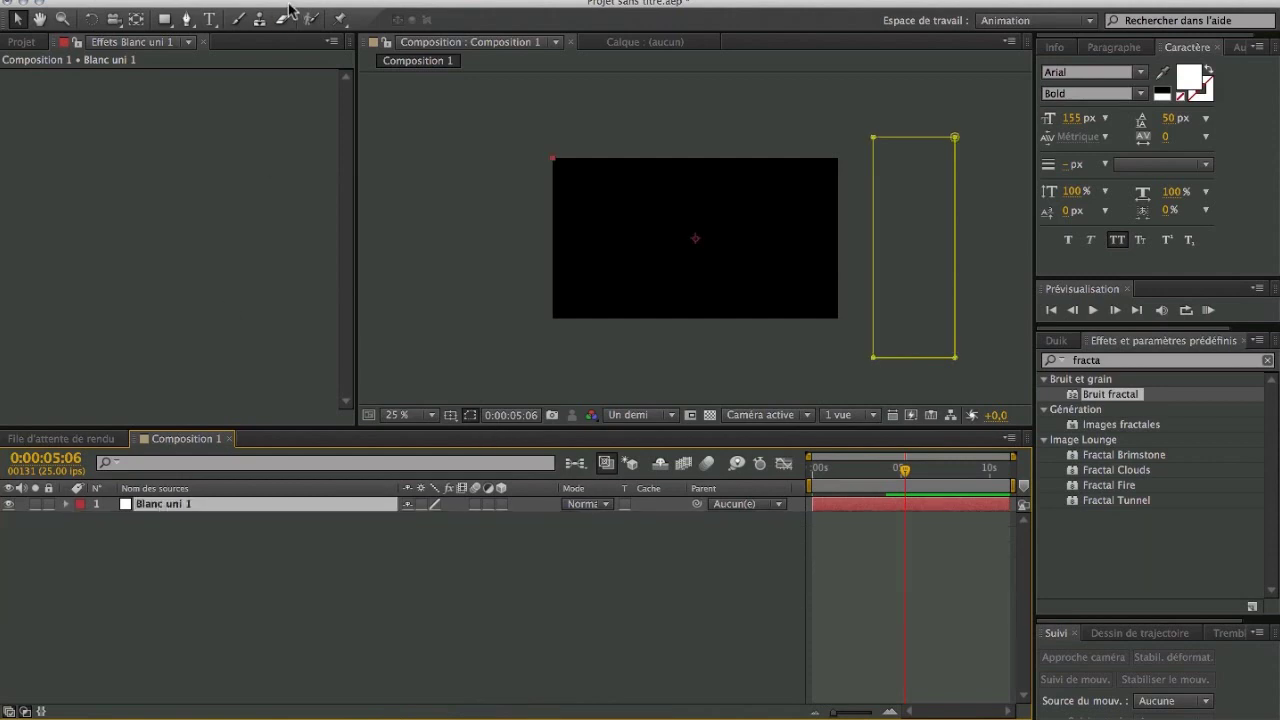
{"action": "left_click", "coordinate": [360, 2]}
{"action": "left_click", "coordinate": [400, 582]}
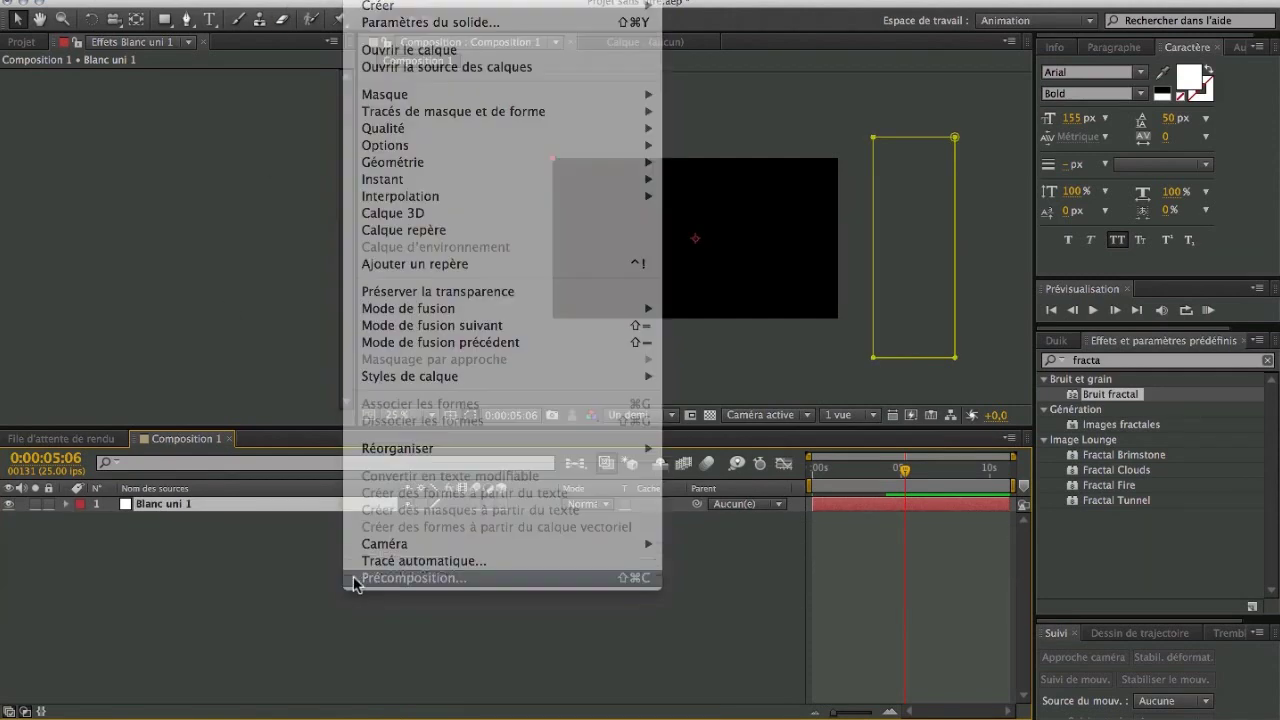
{"action": "key", "text": "Return"}
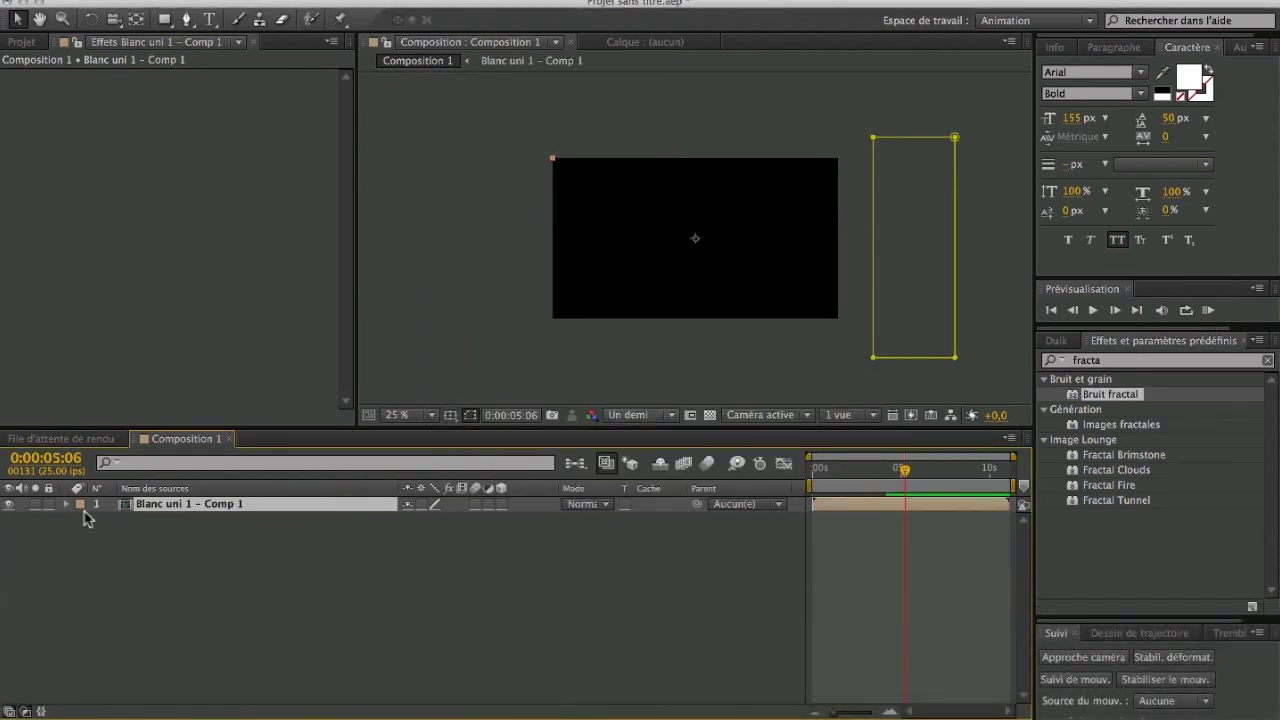
{"action": "key", "text": "m"}
{"action": "key", "text": "m"}
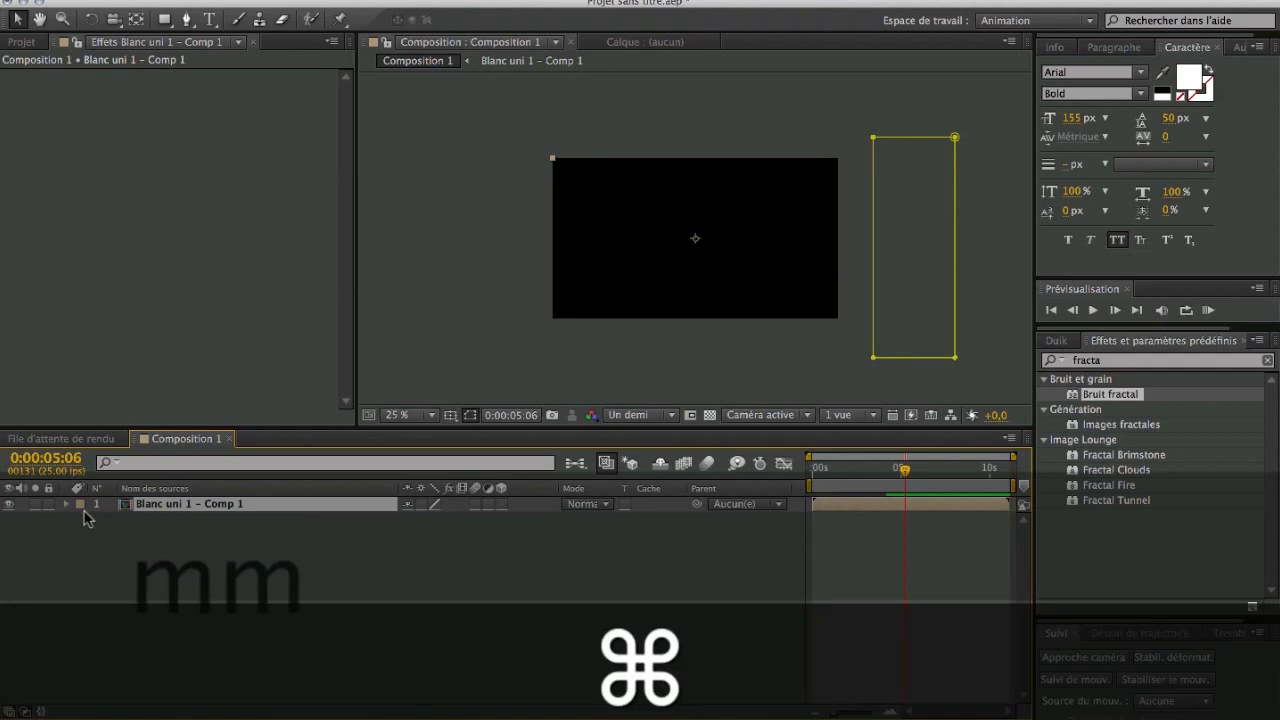
{"action": "key", "text": "super+z"}
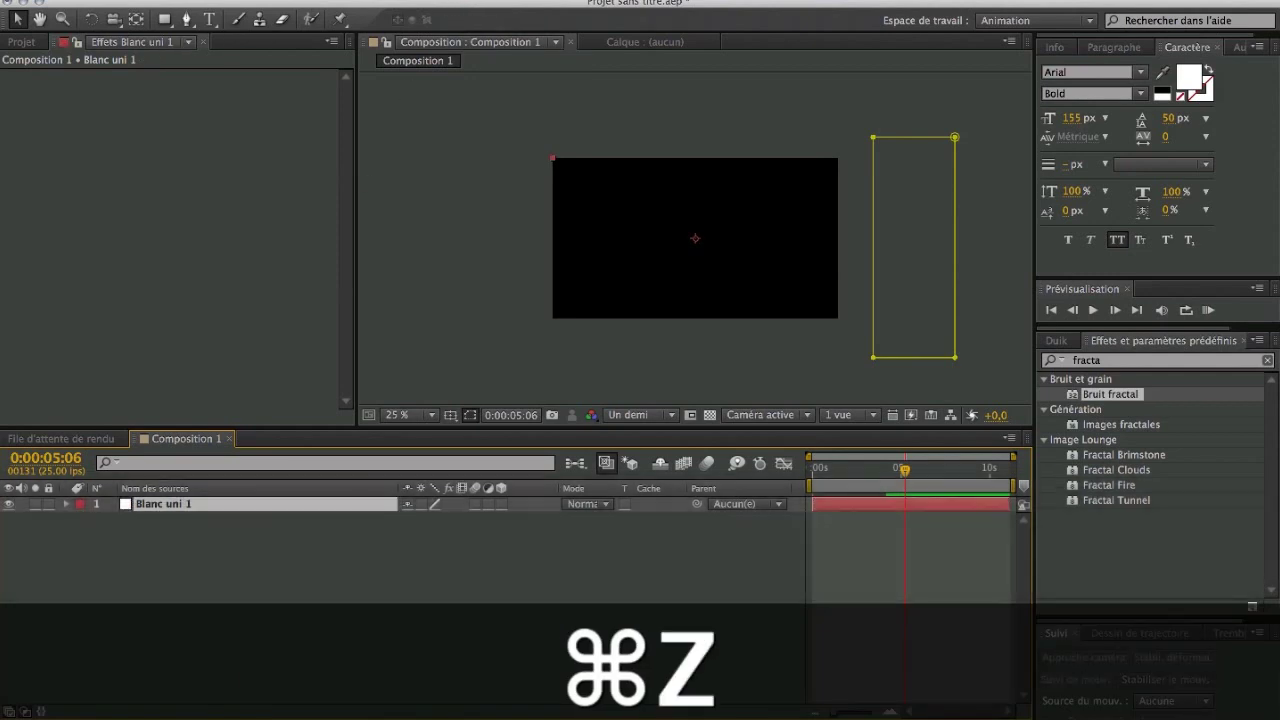
Precompose the white solid as Blanc uni 1 - Comp 1, transferring all attributes into the new composition
{"action": "left_click", "coordinate": [453, 3]}
{"action": "left_click", "coordinate": [396, 578]}
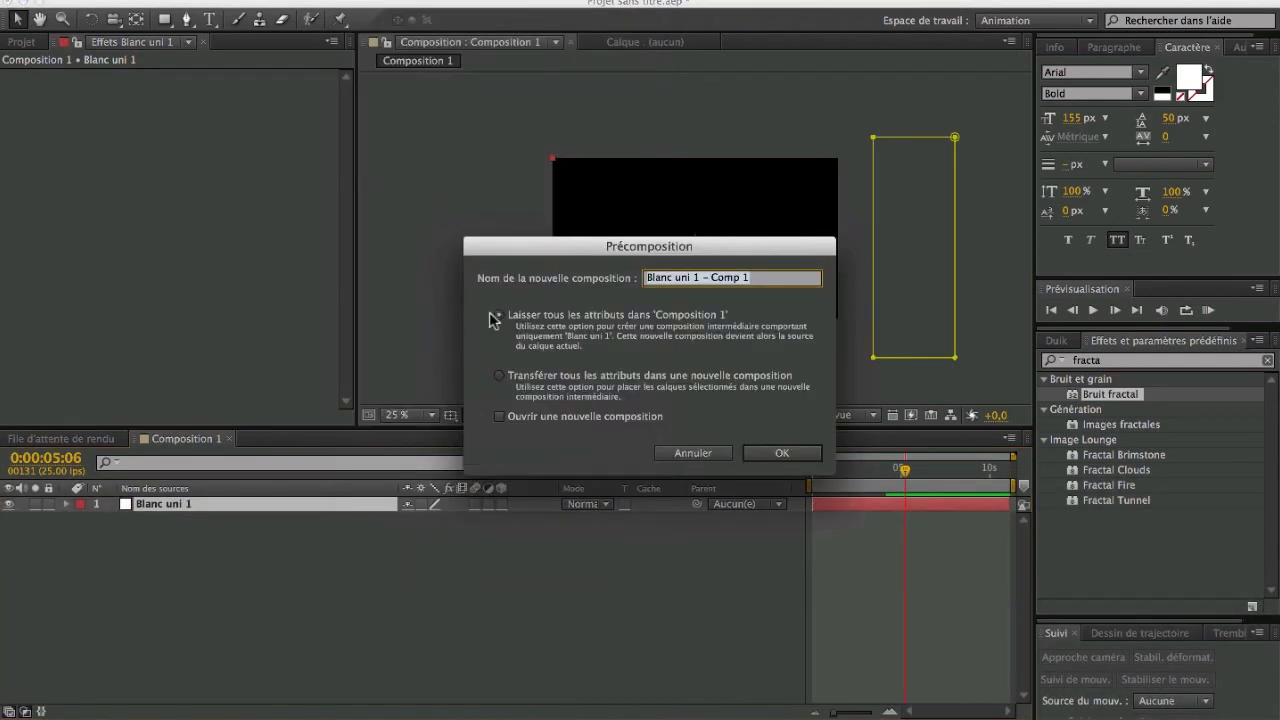
{"action": "left_click", "coordinate": [506, 376]}
{"action": "left_click", "coordinate": [782, 453]}
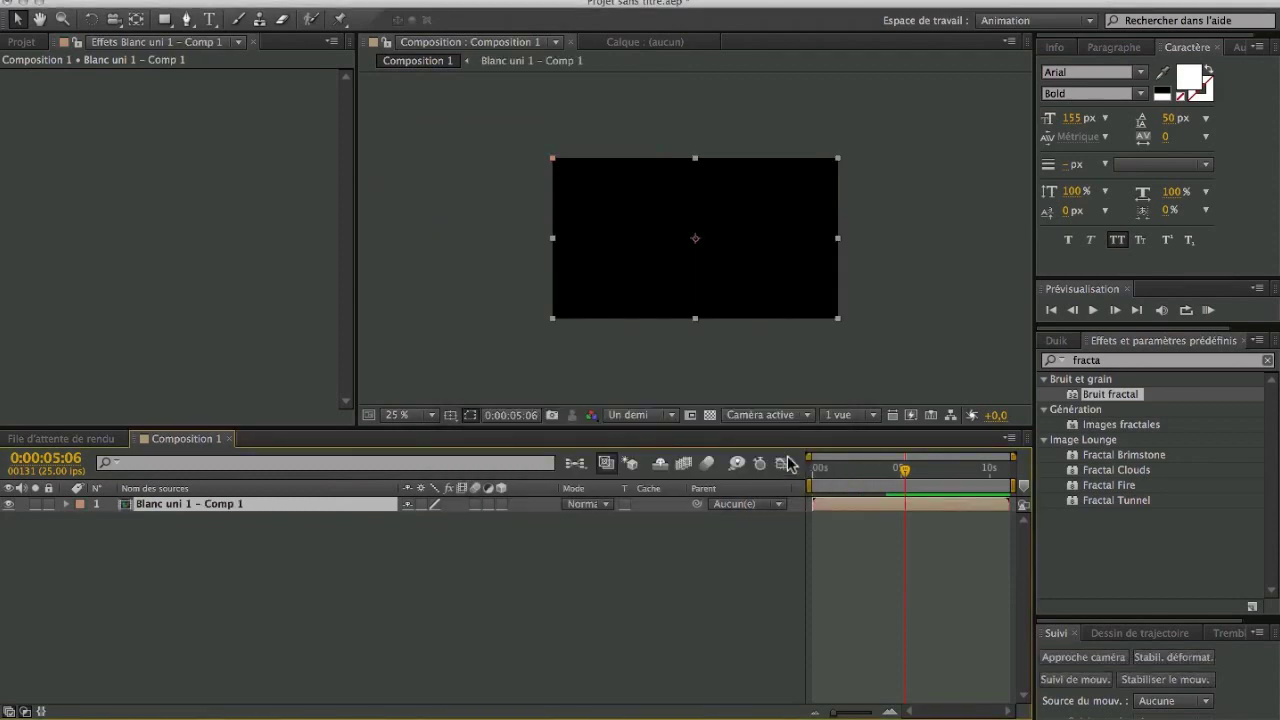
{"action": "key", "text": "m"}
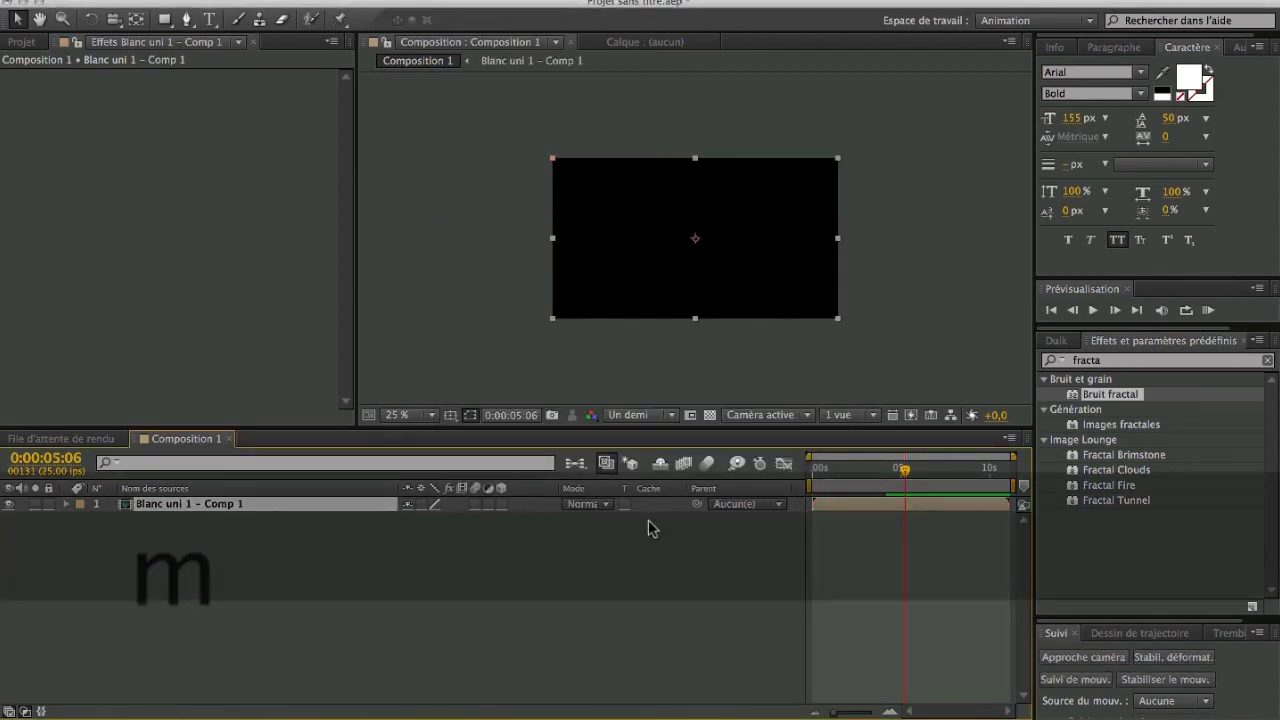
Go to 0:00:02:03 and search the effects and presets for "dela", then clear the search
{"action": "left_click_drag", "start_coordinate": [822, 472], "coordinate": [850, 472]}
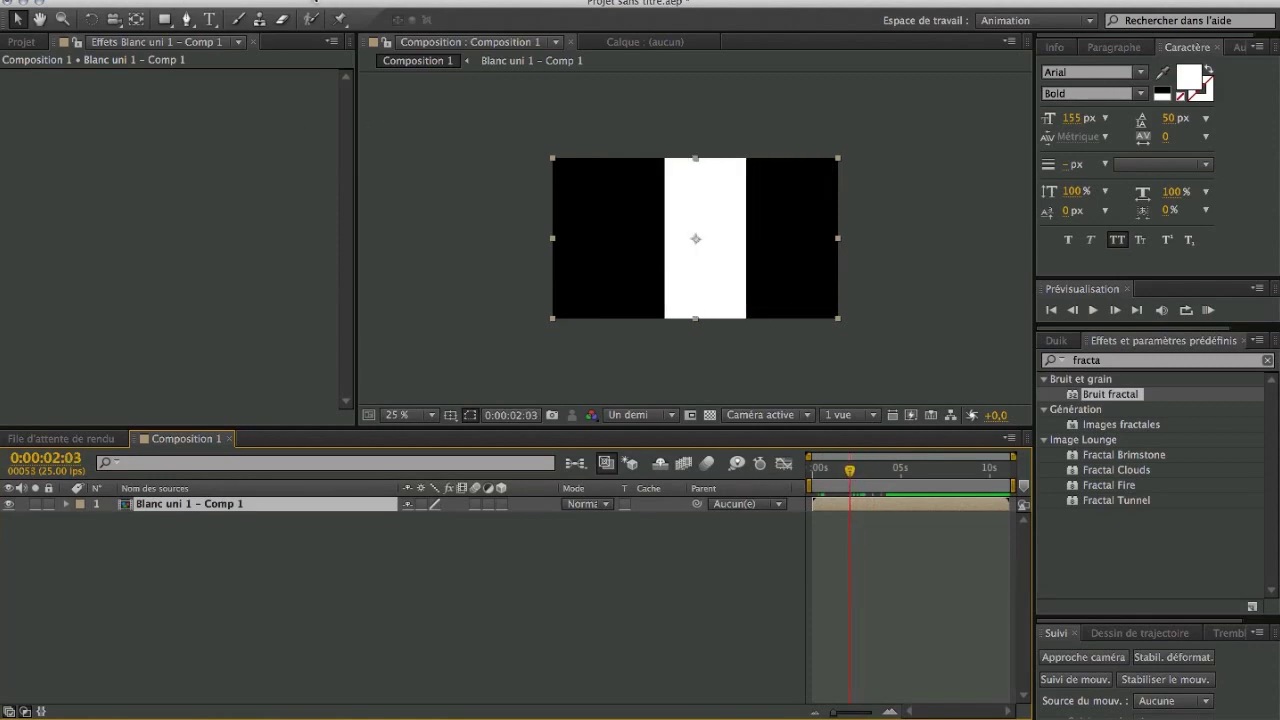
{"action": "left_click", "coordinate": [1112, 363]}
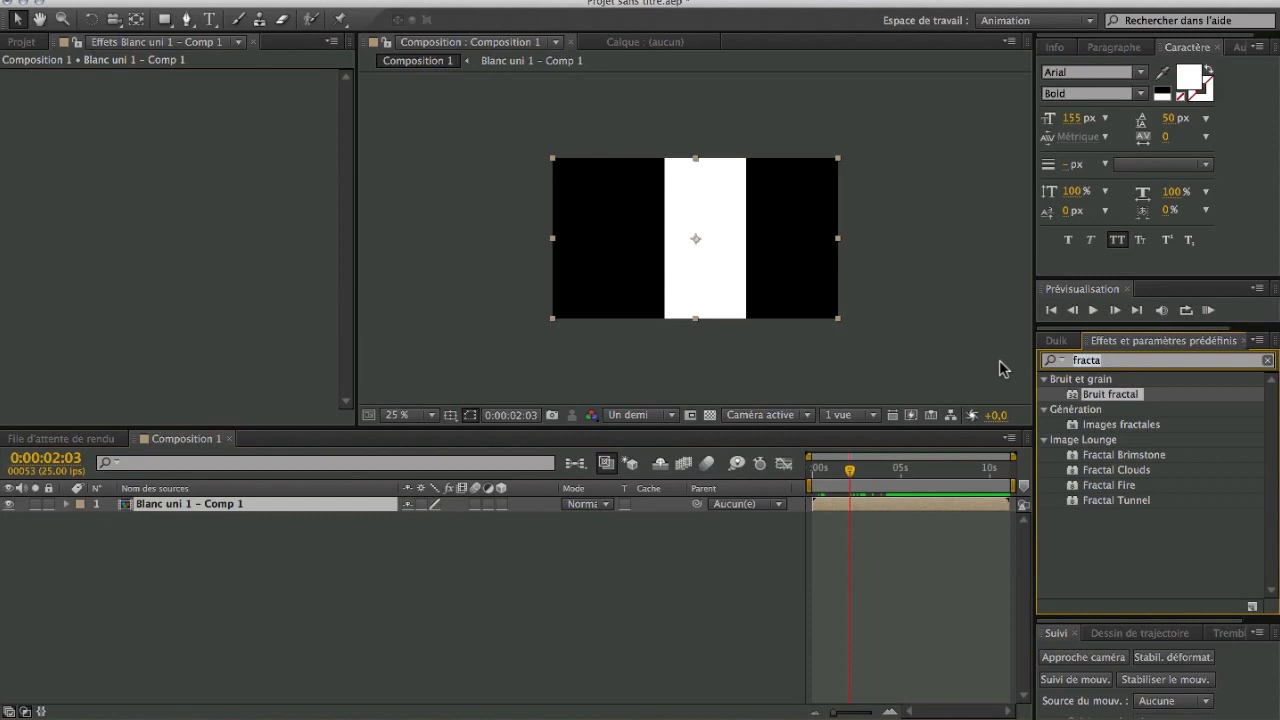
{"action": "type", "text": "de"}
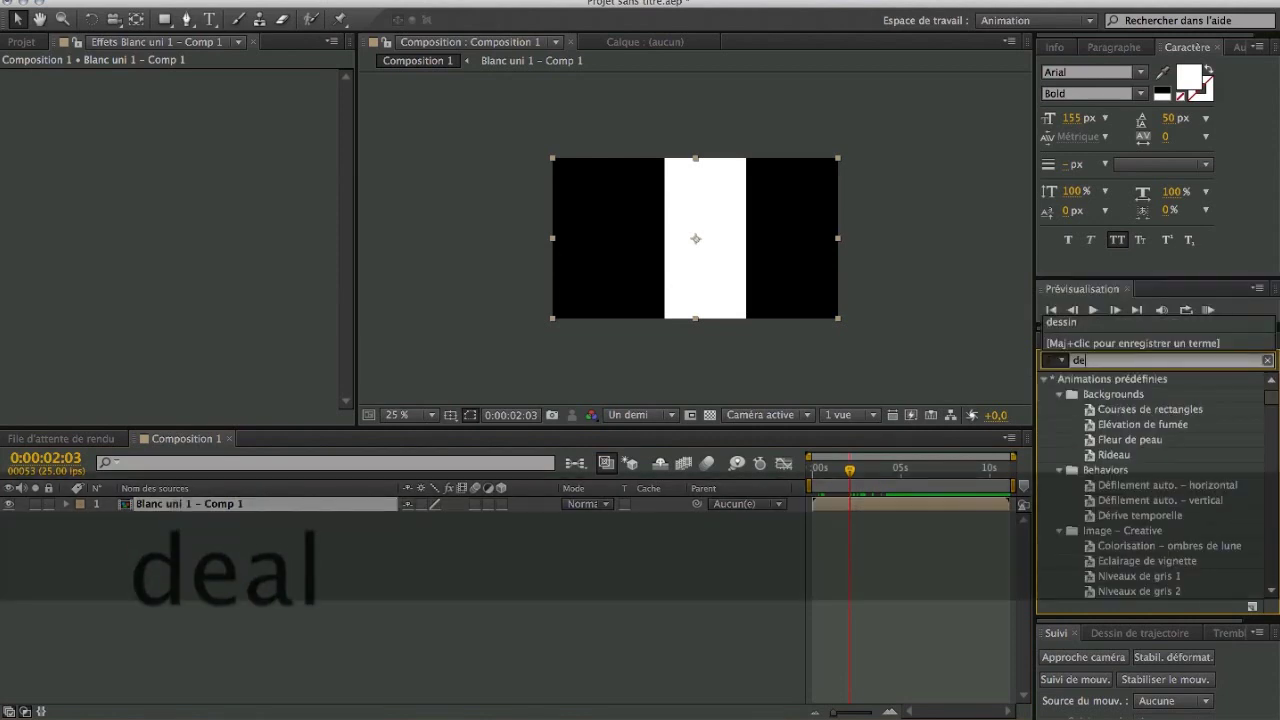
{"action": "type", "text": "la"}
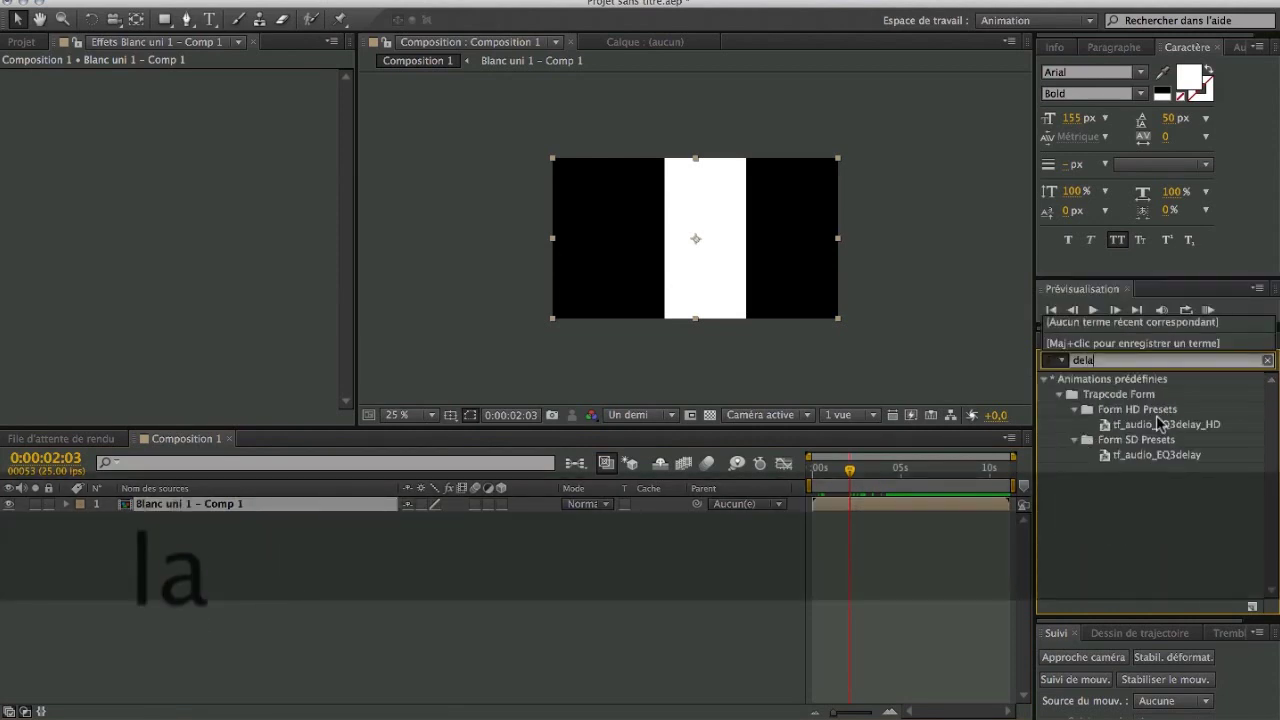
{"action": "key", "text": "BackSpace"}
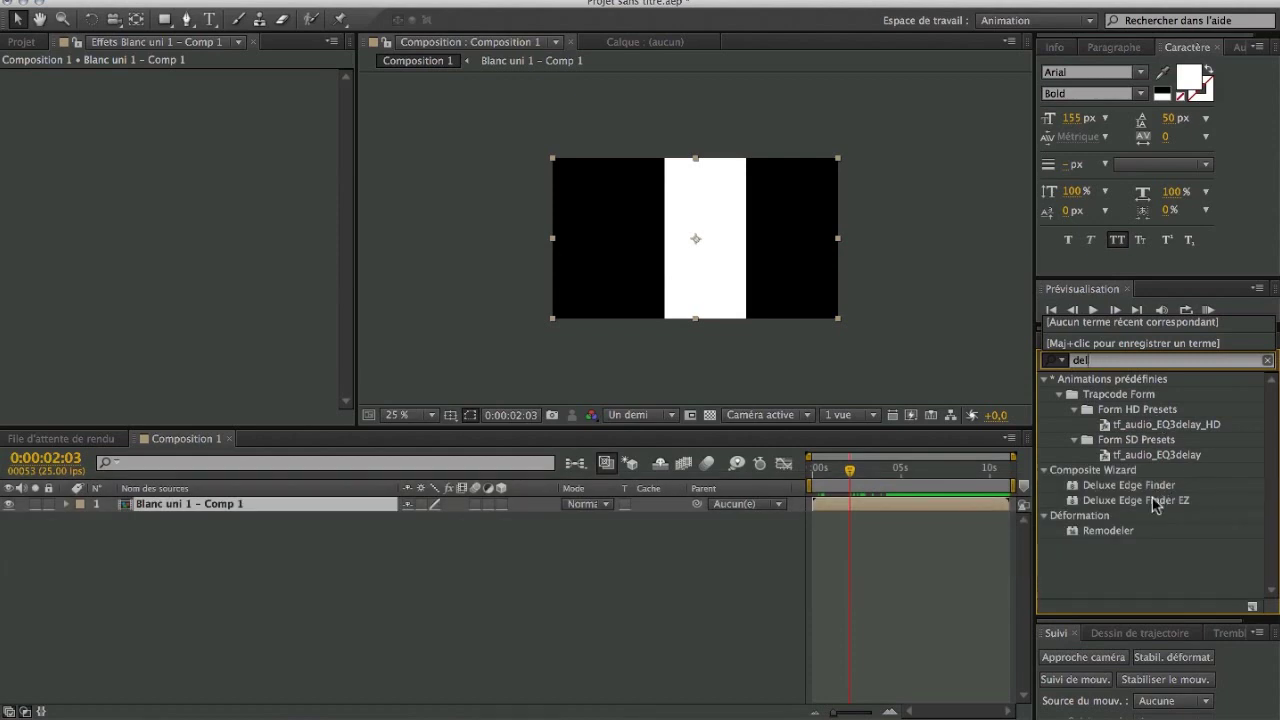
{"action": "key", "text": "BackSpace"}
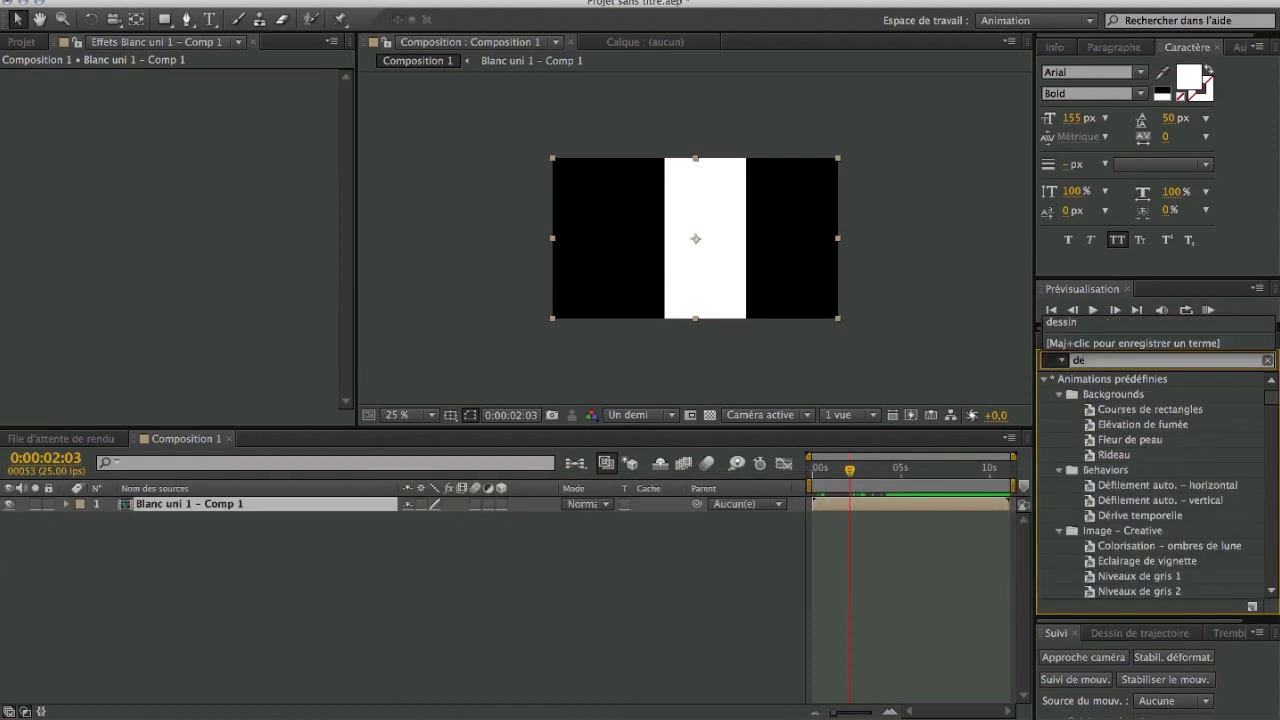
{"action": "key", "text": "BackSpace"}
{"action": "key", "text": "BackSpace"}
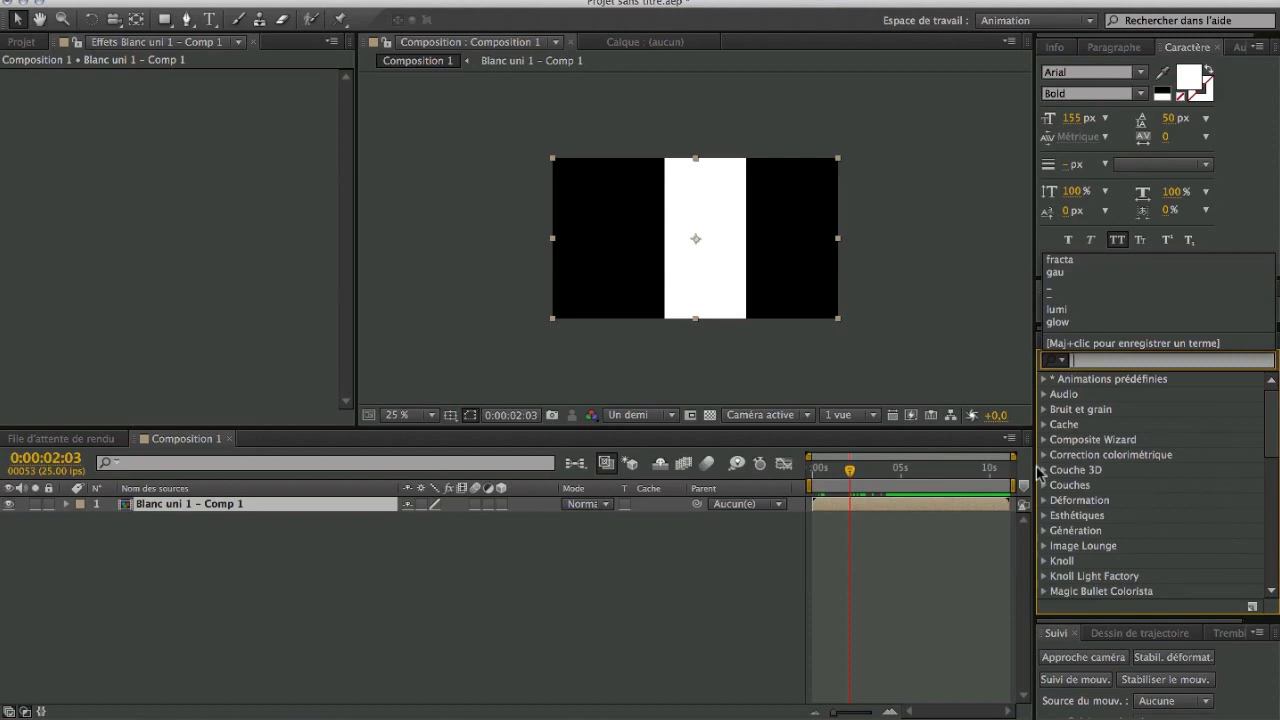
{"action": "right_click", "coordinate": [297, 217]}
{"action": "mouse_move", "coordinate": [430, 487]}
{"action": "mouse_move", "coordinate": [403, 427]}
{"action": "scroll", "coordinate": [403, 427], "scroll_direction": "down", "scroll_amount": 8}
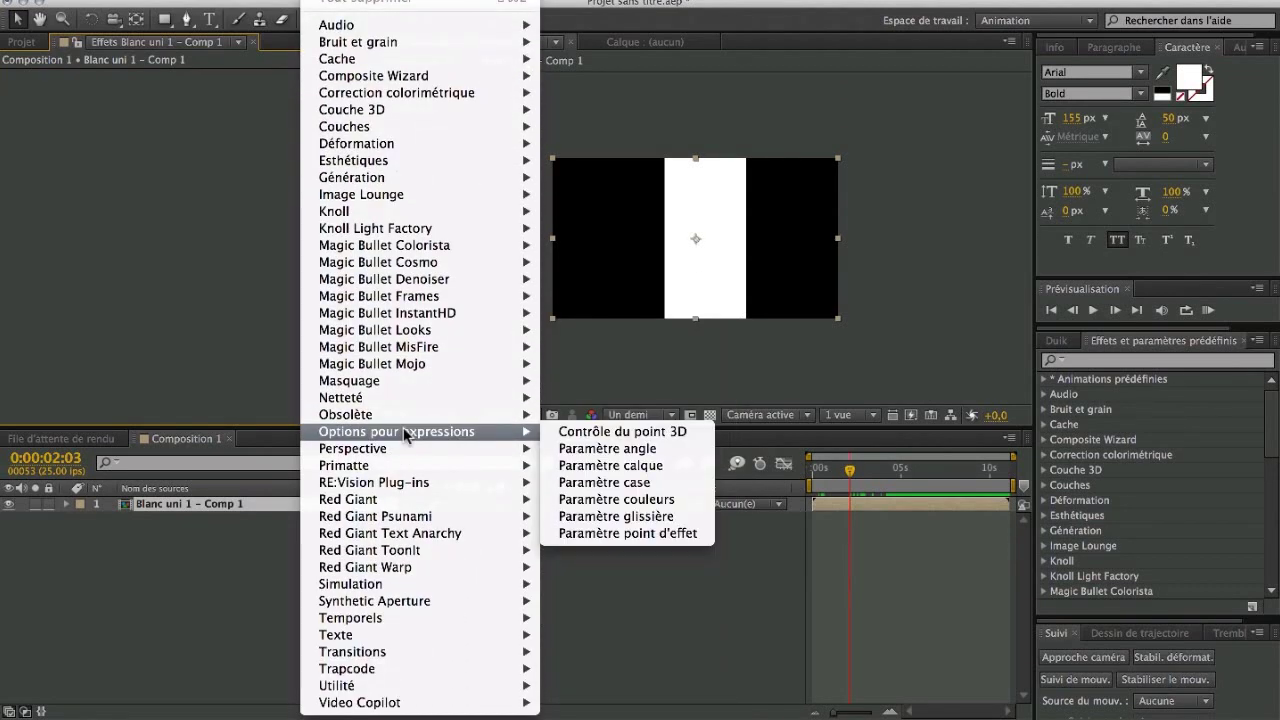
Find the Echo effect and apply it to the Blanc uni 1 - Comp 1 layer with the Addition operator
{"action": "left_click", "coordinate": [1158, 366]}
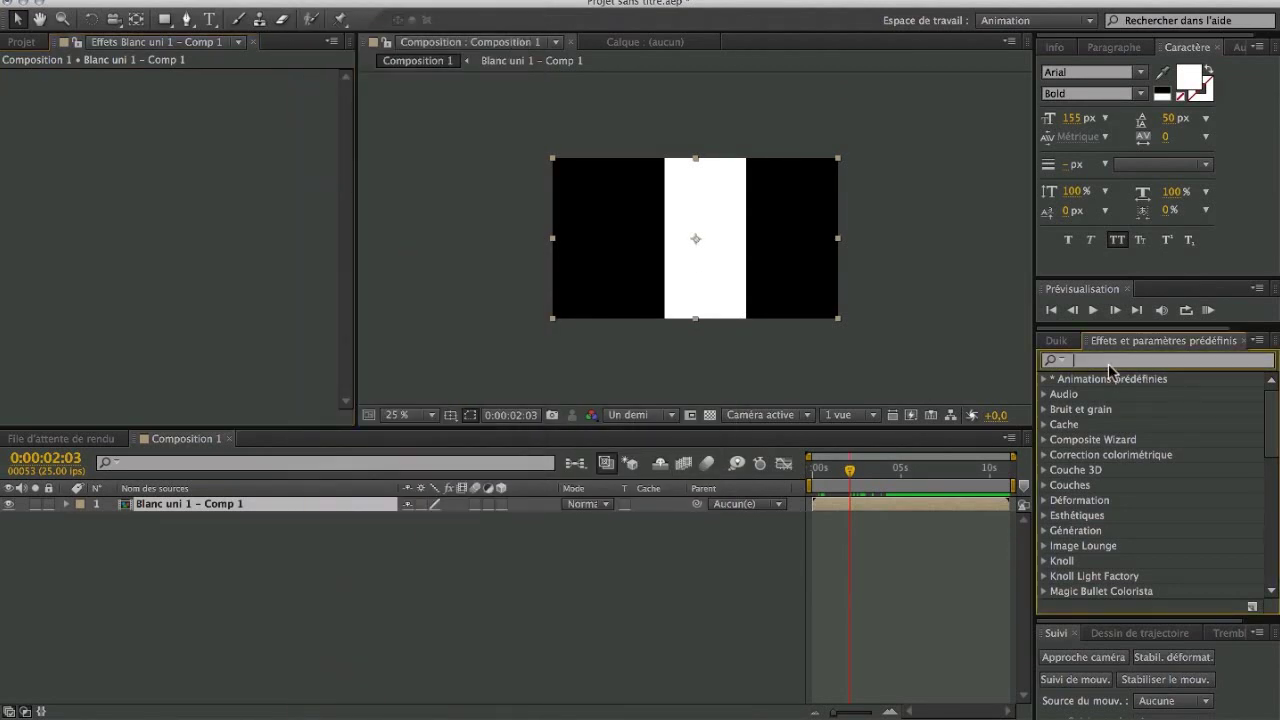
{"action": "type", "text": "echo"}
{"action": "left_click_drag", "start_coordinate": [1094, 485], "coordinate": [363, 511]}
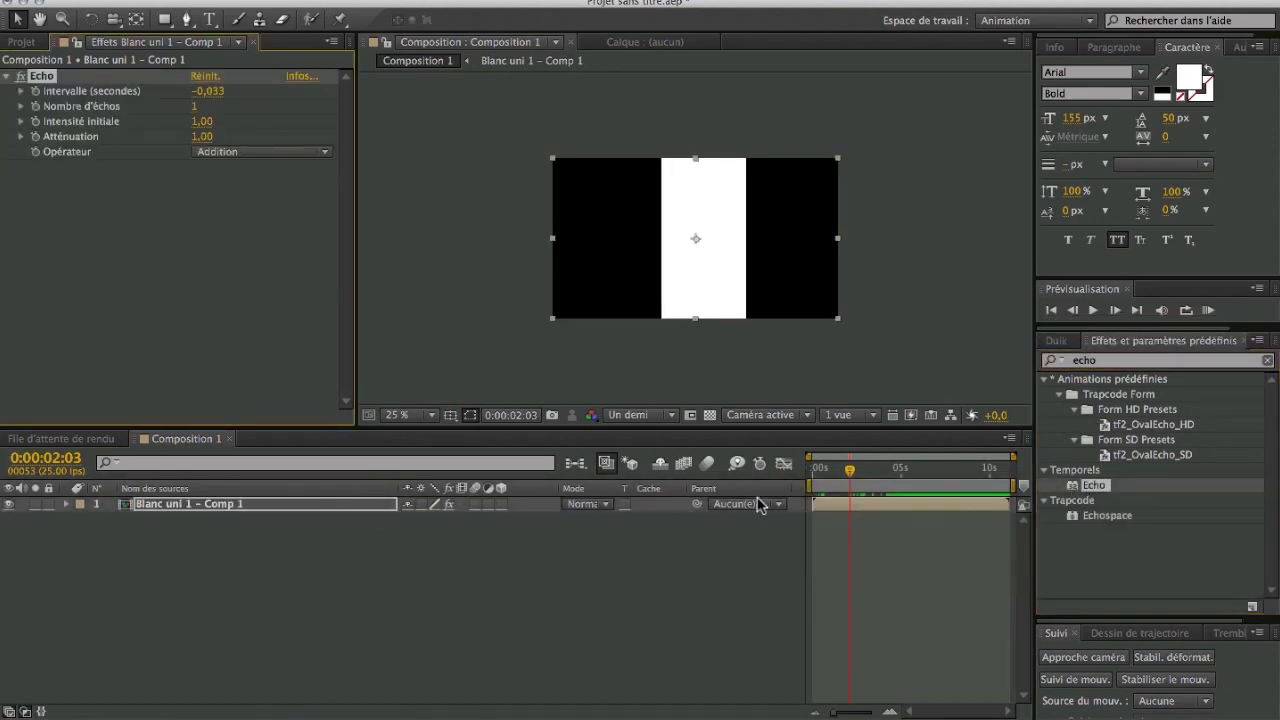
{"action": "left_click", "coordinate": [210, 152]}
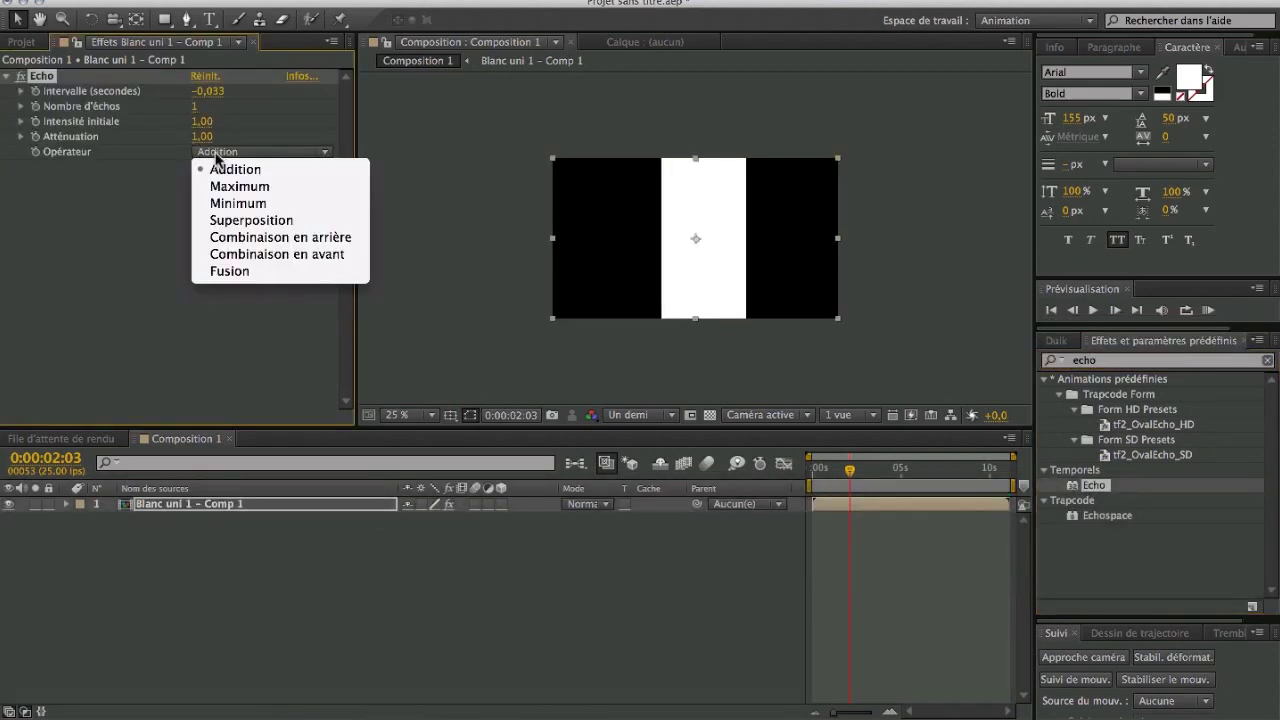
{"action": "left_click", "coordinate": [217, 167]}
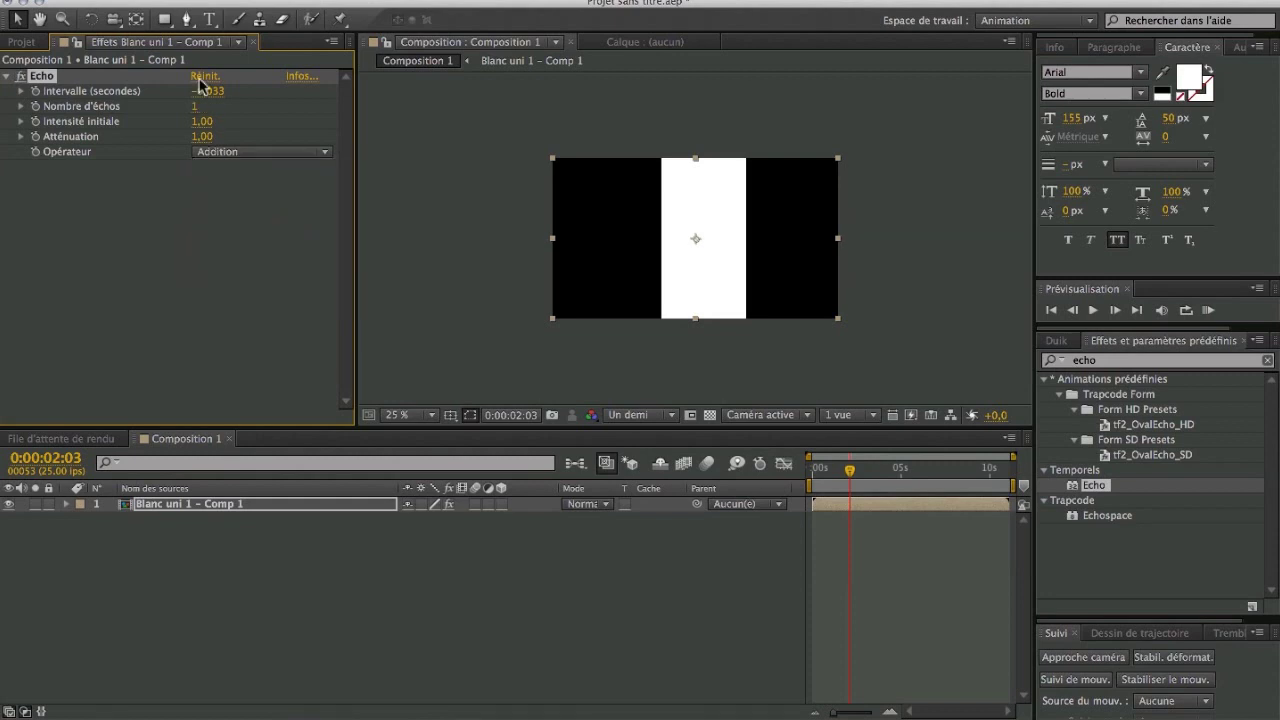
Set Echo to 15 echoes with an attenuation of 0,70 and an interval of about -0,233 seconds, and scrub to check the trail
{"action": "mouse_move", "coordinate": [200, 92]}
{"action": "left_mouse_down"}
{"action": "mouse_move", "coordinate": [211, 94]}
{"action": "mouse_move", "coordinate": [186, 88]}
{"action": "left_mouse_up"}
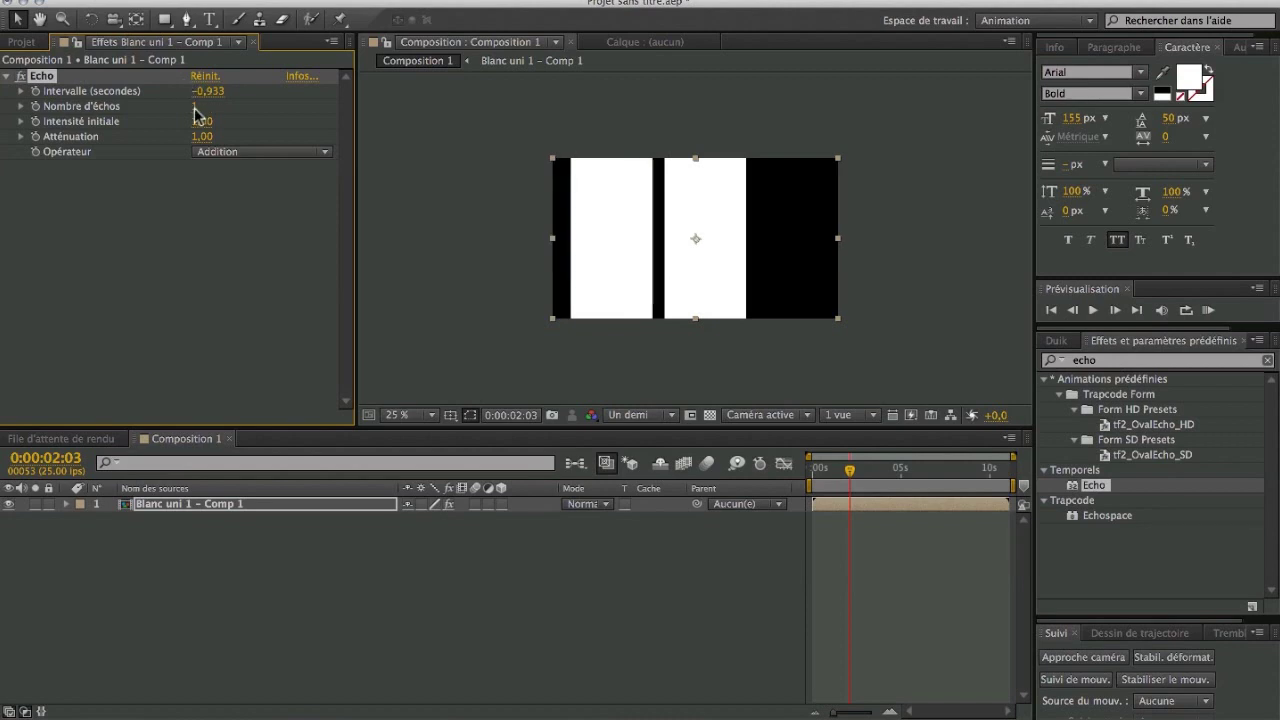
{"action": "left_click_drag", "start_coordinate": [195, 107], "coordinate": [204, 106]}
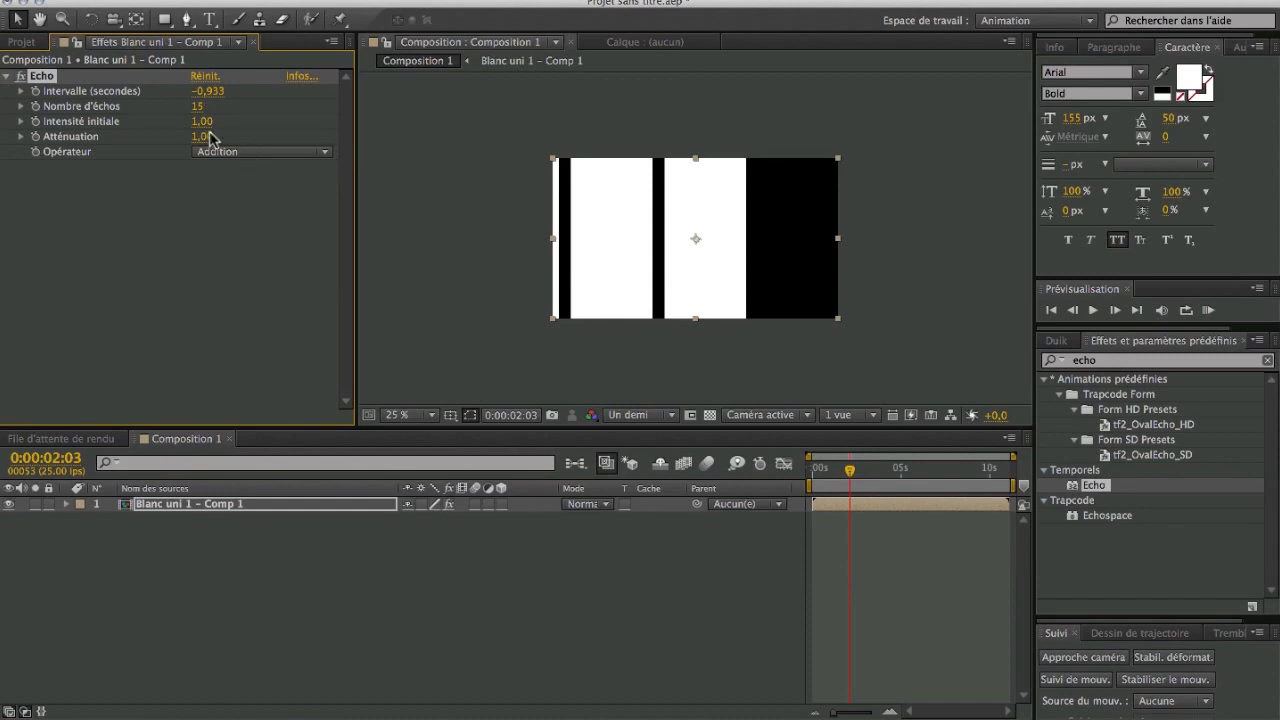
{"action": "left_click_drag", "start_coordinate": [203, 141], "coordinate": [181, 141]}
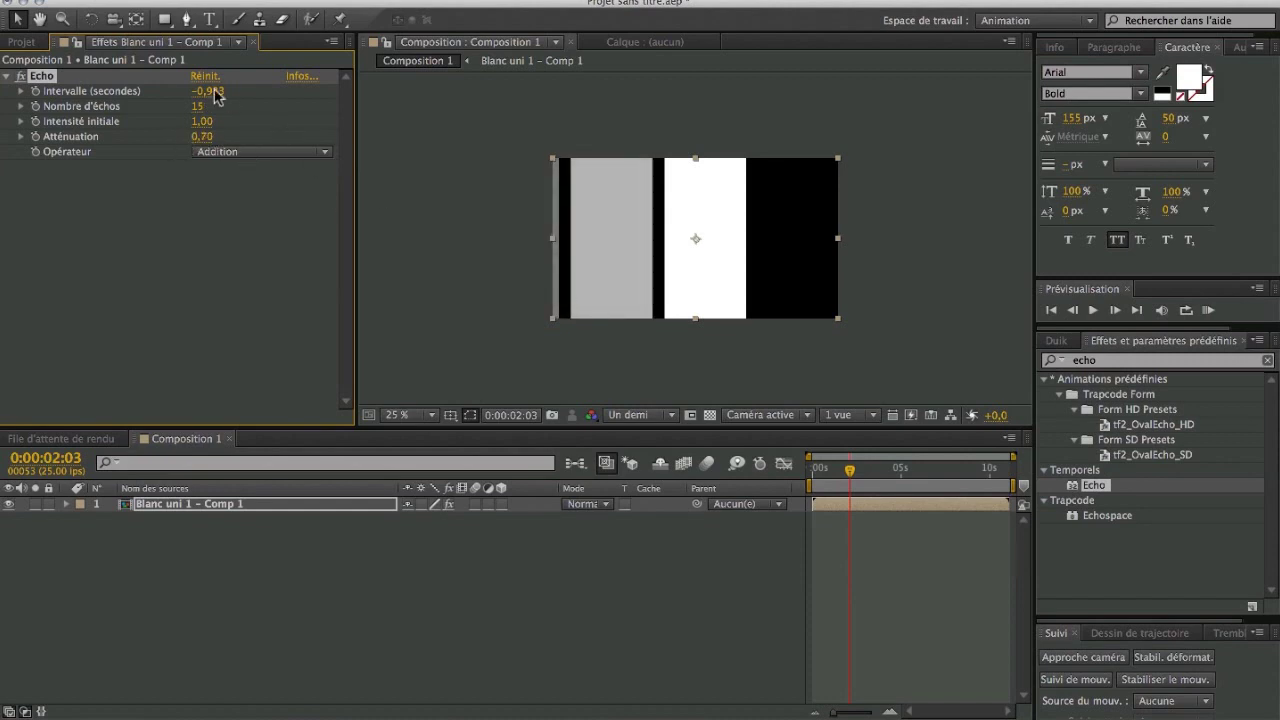
{"action": "left_click_drag", "start_coordinate": [208, 93], "coordinate": [219, 93]}
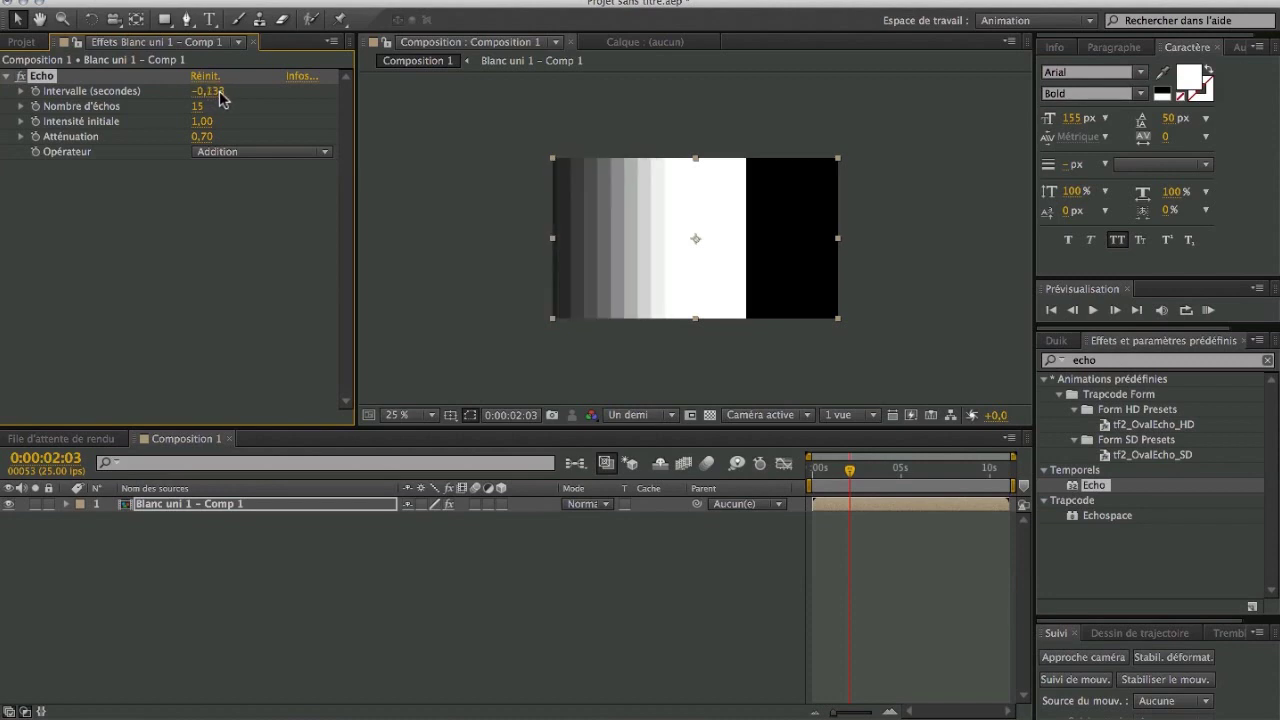
{"action": "mouse_move", "coordinate": [850, 470]}
{"action": "left_mouse_down"}
{"action": "mouse_move", "coordinate": [818, 470]}
{"action": "mouse_move", "coordinate": [943, 468]}
{"action": "mouse_move", "coordinate": [810, 468]}
{"action": "mouse_move", "coordinate": [876, 470]}
{"action": "mouse_move", "coordinate": [838, 468]}
{"action": "left_mouse_up"}
Open the Blanc uni 1 - Comp 1 precomposition and set the feather of Masque 1 on the white solid to 10 pixels
{"action": "double_click", "coordinate": [193, 505]}
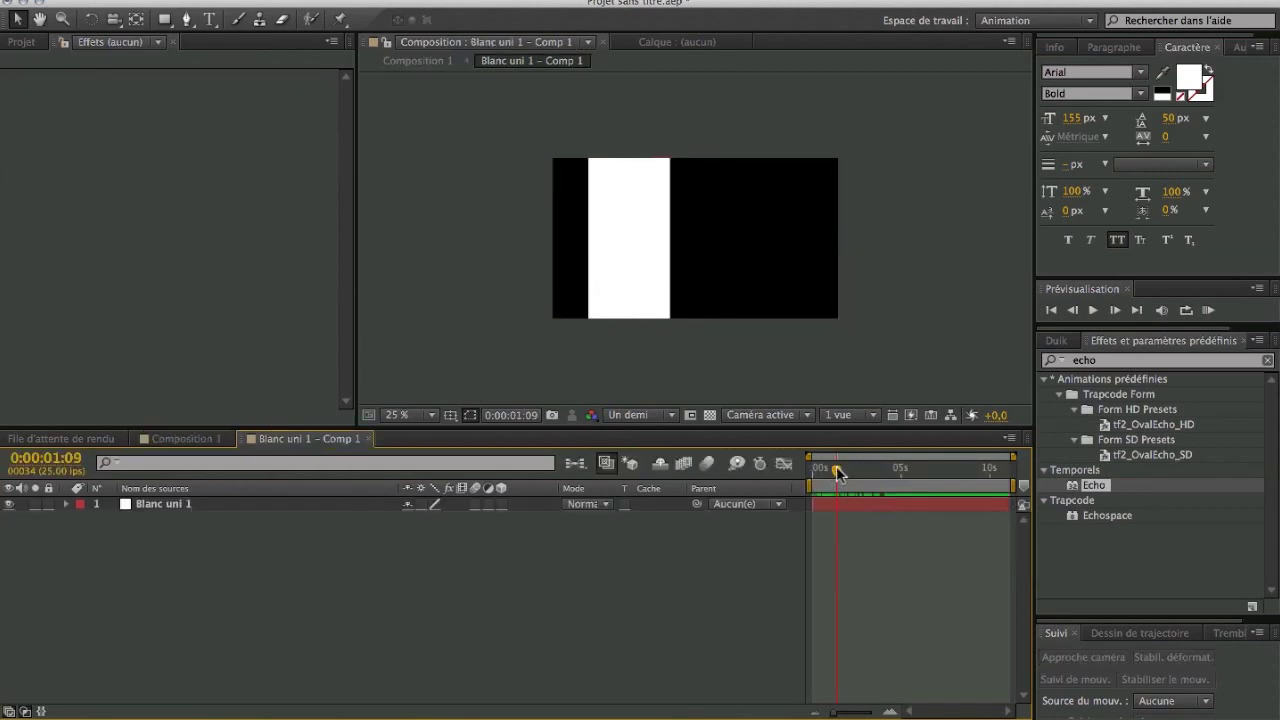
{"action": "left_click", "coordinate": [142, 505]}
{"action": "key", "text": "m"}
{"action": "key", "text": "m"}
{"action": "key", "text": "m"}
{"action": "left_click", "coordinate": [444, 549]}
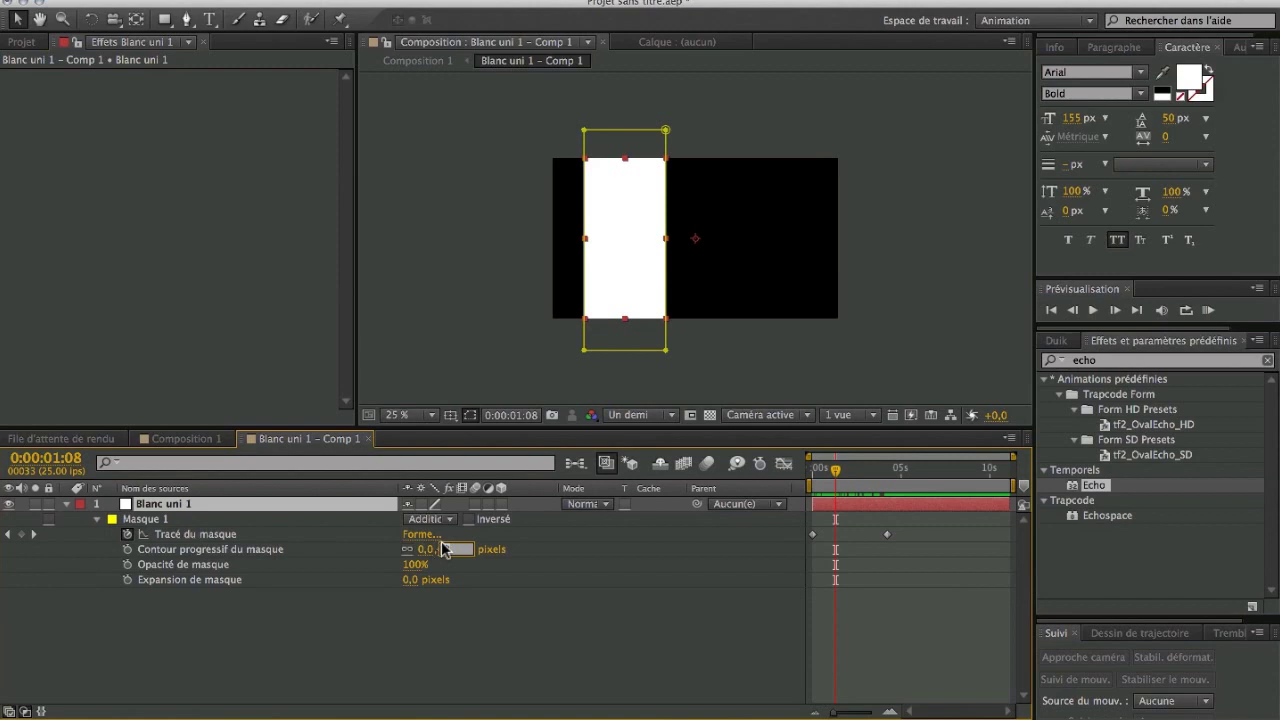
{"action": "type", "text": "10"}
{"action": "key", "text": "Return"}
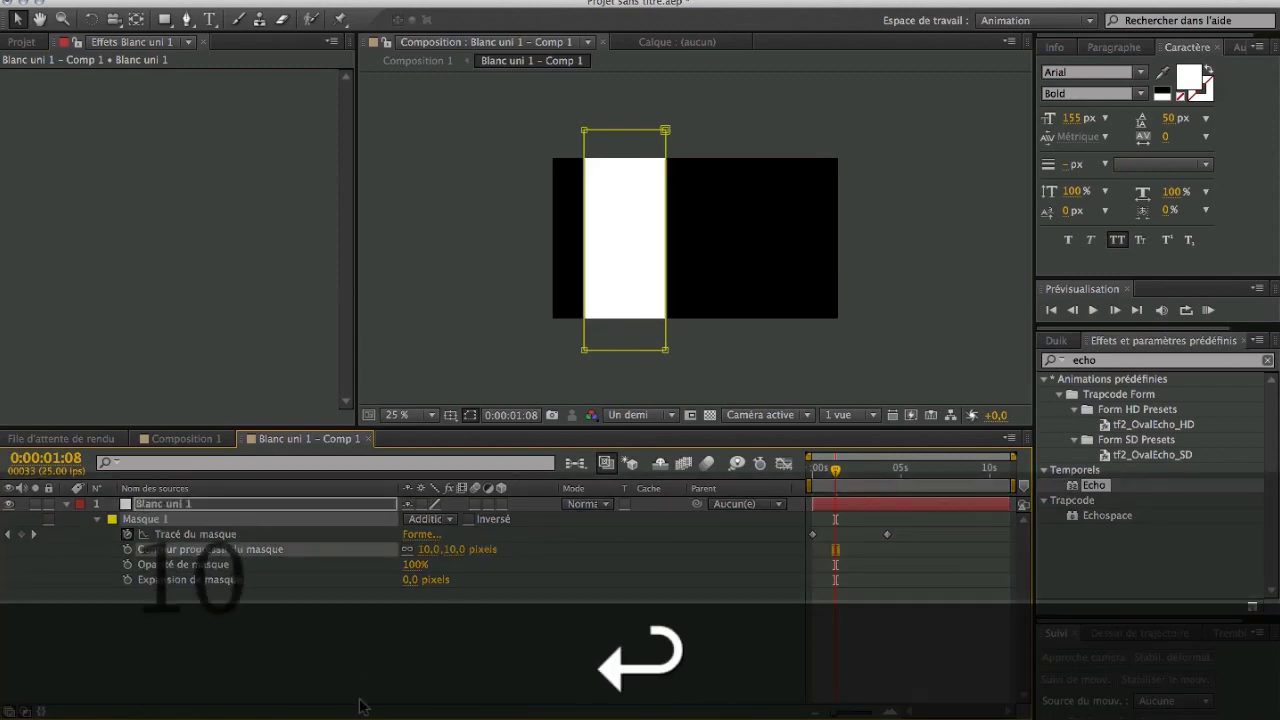
Return to Composition 1 and play the echoed stripe animation from the first frame
{"action": "left_click", "coordinate": [180, 438]}
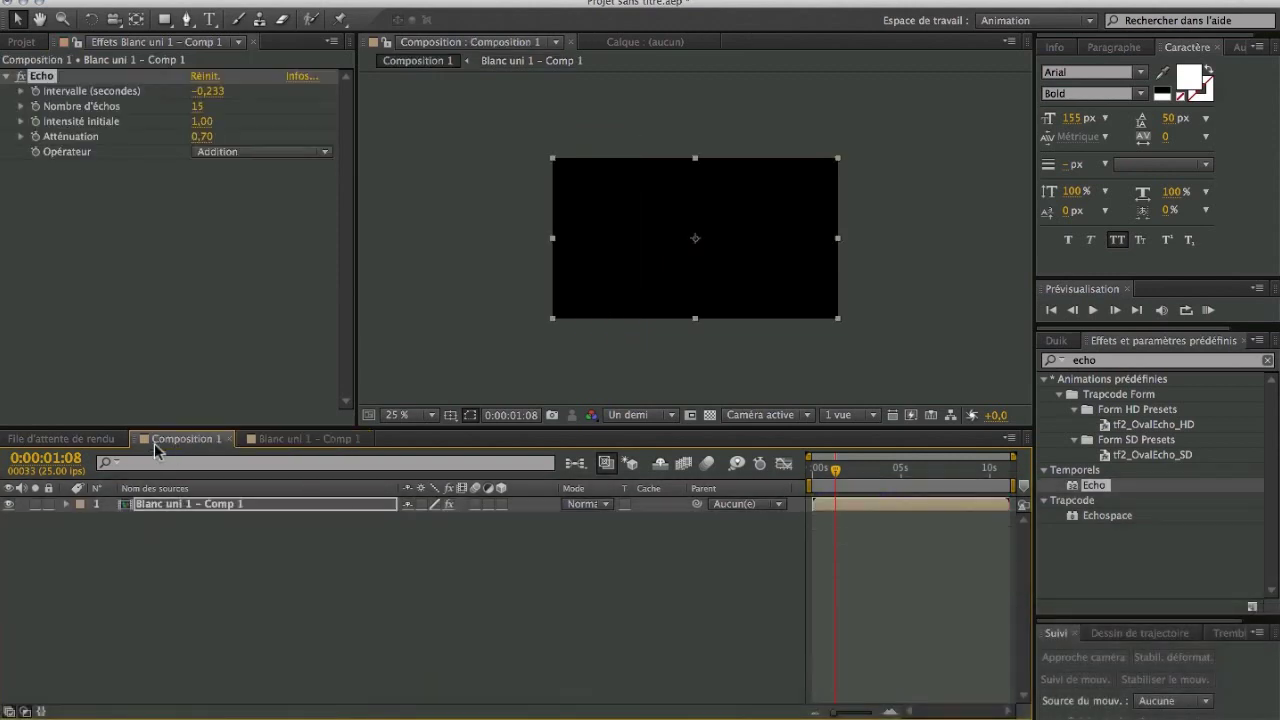
{"action": "left_click_drag", "start_coordinate": [836, 472], "coordinate": [802, 475]}
{"action": "key", "text": "space"}
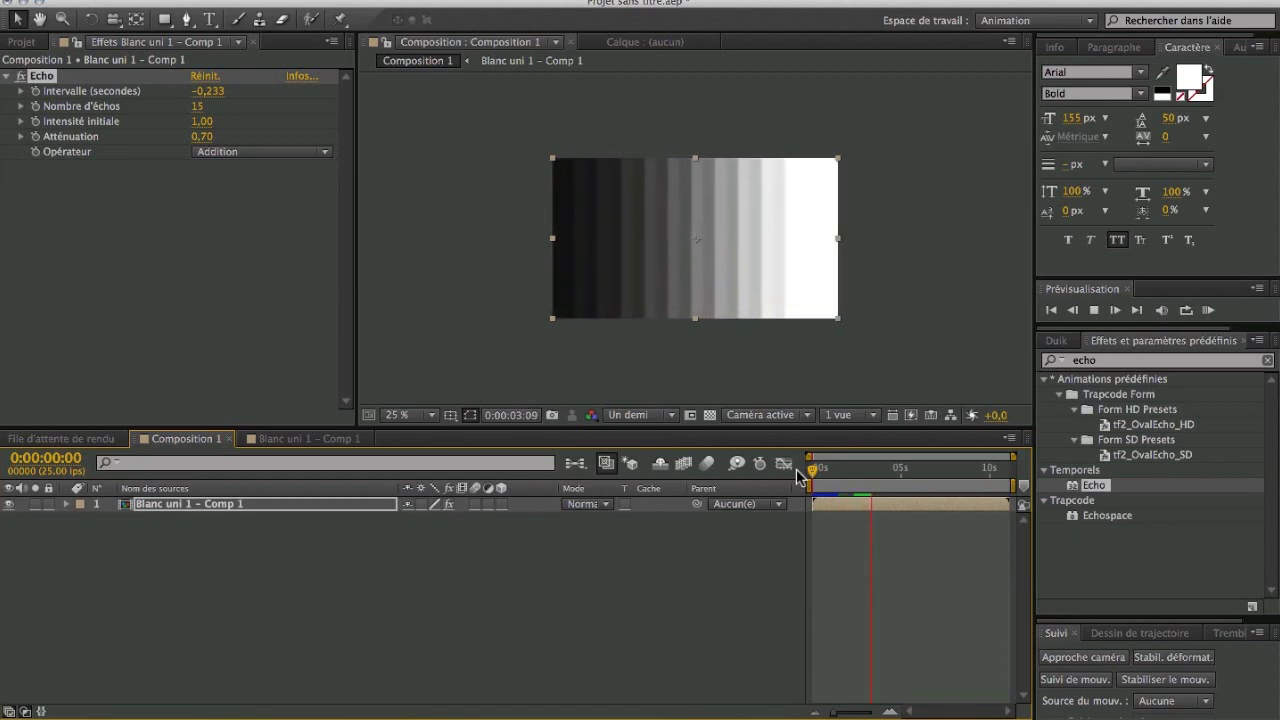
{"action": "left_click", "coordinate": [293, 510]}
{"action": "left_click", "coordinate": [182, 536]}
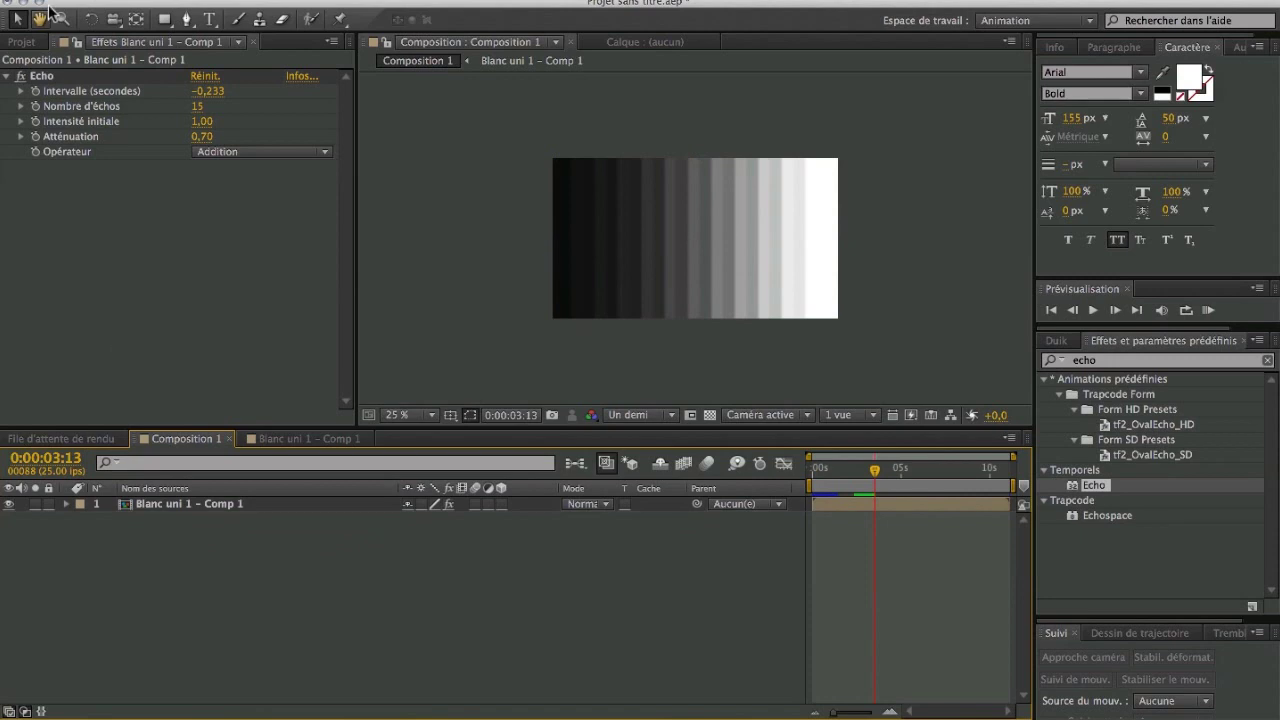
Add rendu c4D LEgo.mov beneath the Blanc uni 1 - Comp 1 layer and preview the combination from the first frame
{"action": "left_click", "coordinate": [21, 42]}
{"action": "left_click", "coordinate": [94, 300]}
{"action": "left_click_drag", "start_coordinate": [80, 216], "coordinate": [100, 594]}
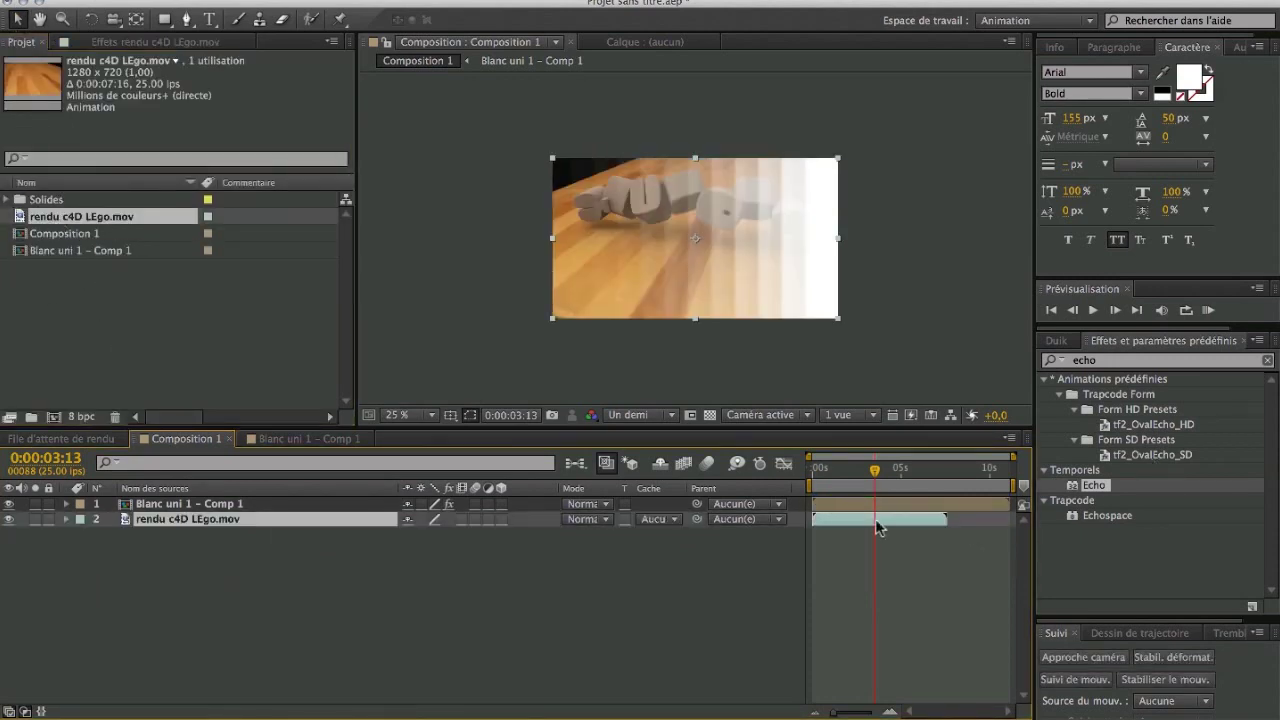
{"action": "left_click_drag", "start_coordinate": [872, 471], "coordinate": [812, 470]}
{"action": "key", "text": "space"}
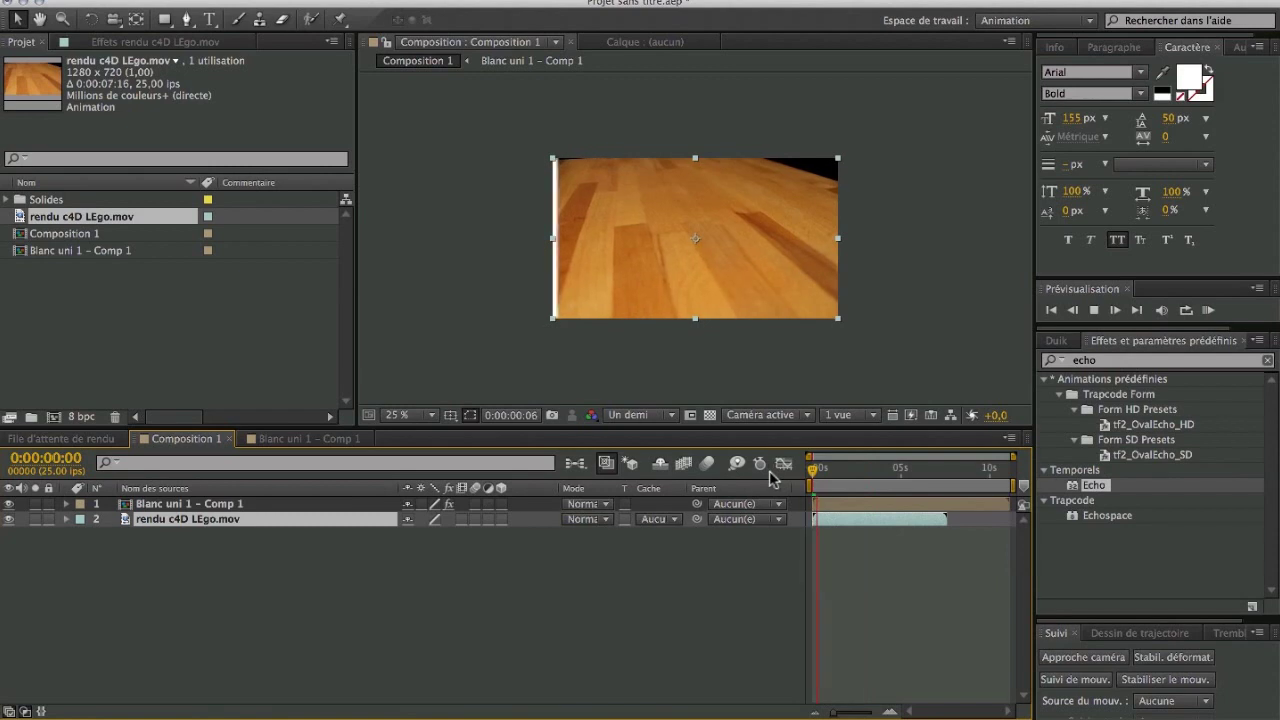
{"action": "left_click_drag", "start_coordinate": [843, 475], "coordinate": [932, 470]}
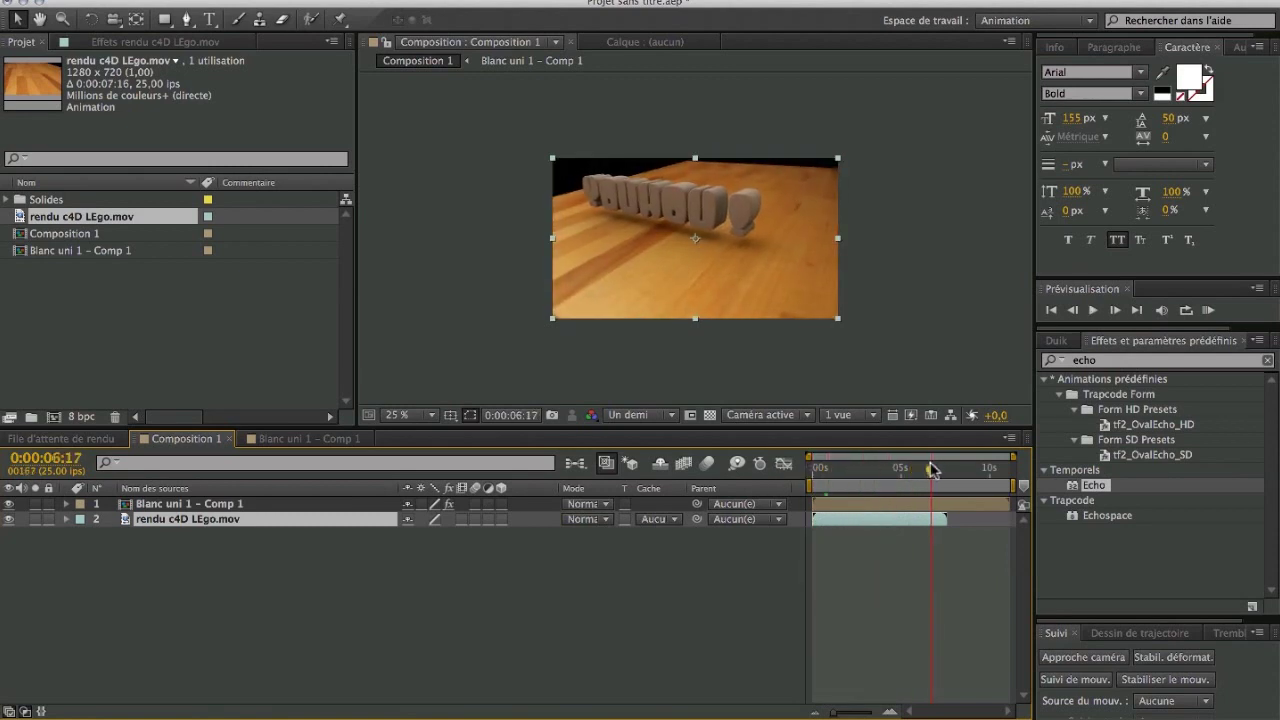
Try delaying the rendu c4D LEgo.mov layer to start at about 5 seconds, and undo the shift
{"action": "left_click_drag", "start_coordinate": [835, 714], "coordinate": [818, 714]}
{"action": "left_click_drag", "start_coordinate": [896, 527], "coordinate": [845, 487]}
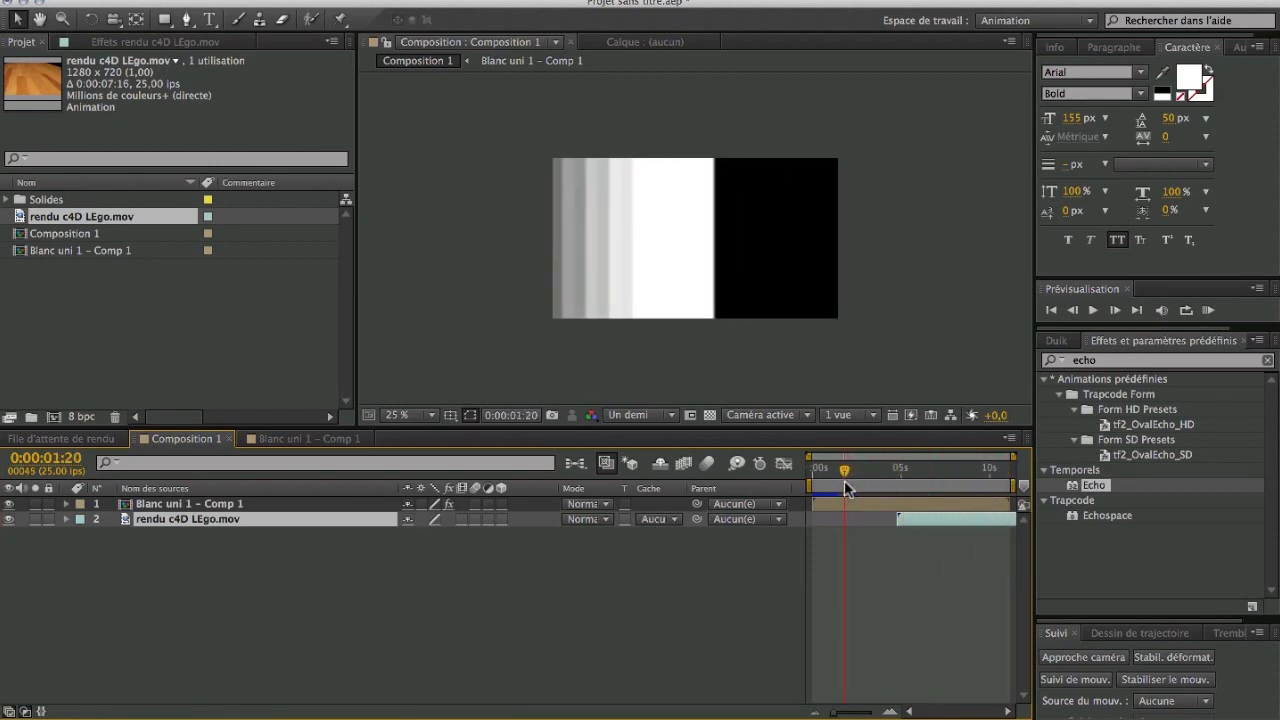
{"action": "key", "text": "super+z"}
Shift the Blanc uni 1 - Comp 1 layer later so it starts at about 3 seconds
{"action": "left_click", "coordinate": [840, 505]}
{"action": "left_click_drag", "start_coordinate": [840, 506], "coordinate": [935, 505]}
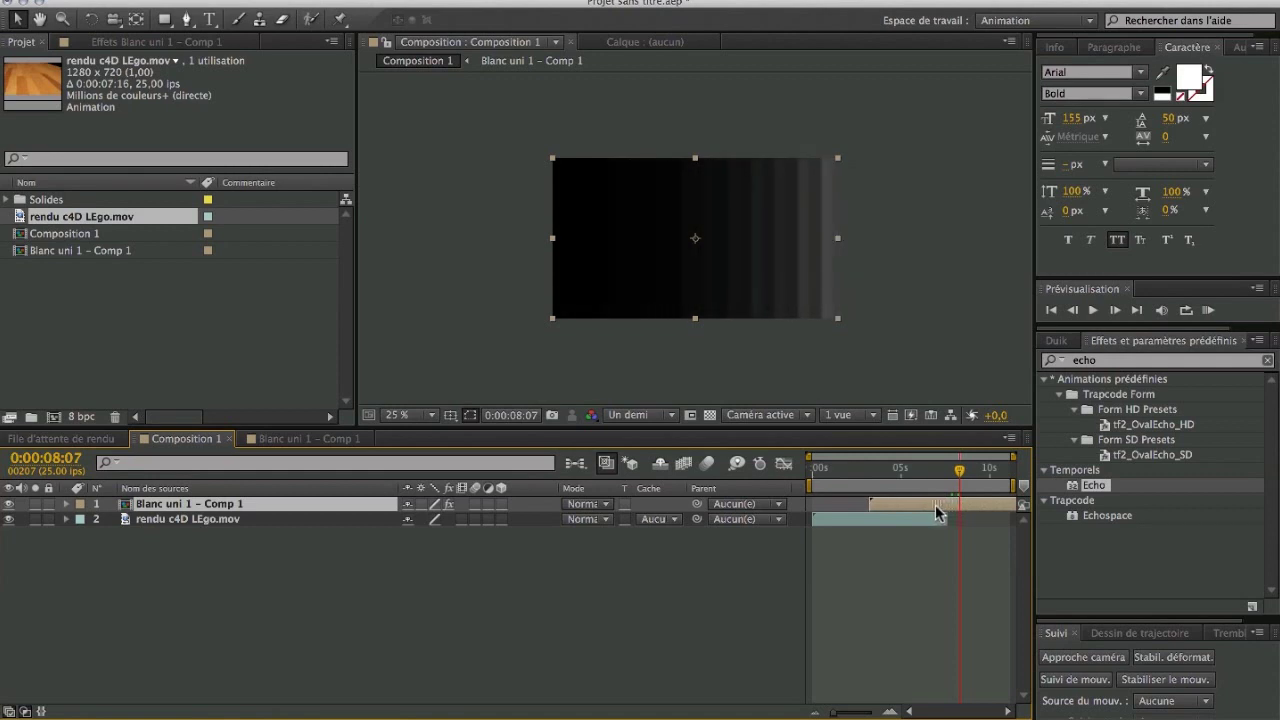
{"action": "right_click", "coordinate": [935, 504]}
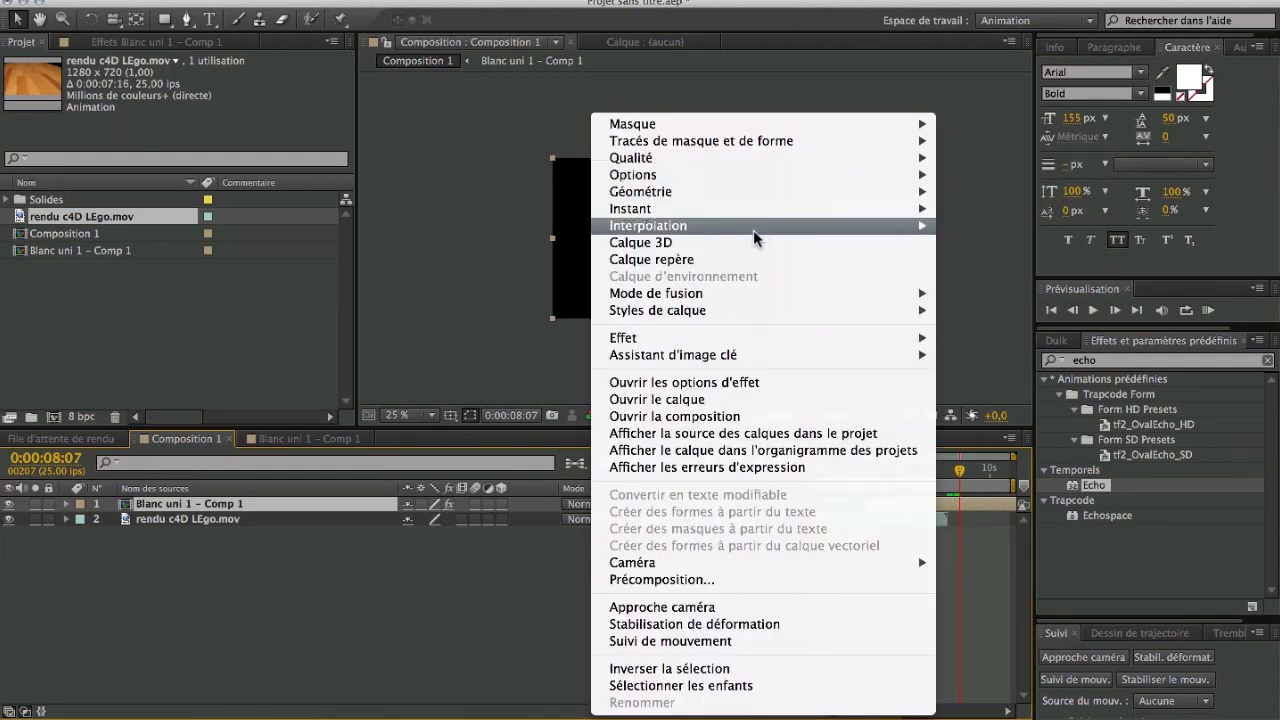
{"action": "mouse_move", "coordinate": [728, 219]}
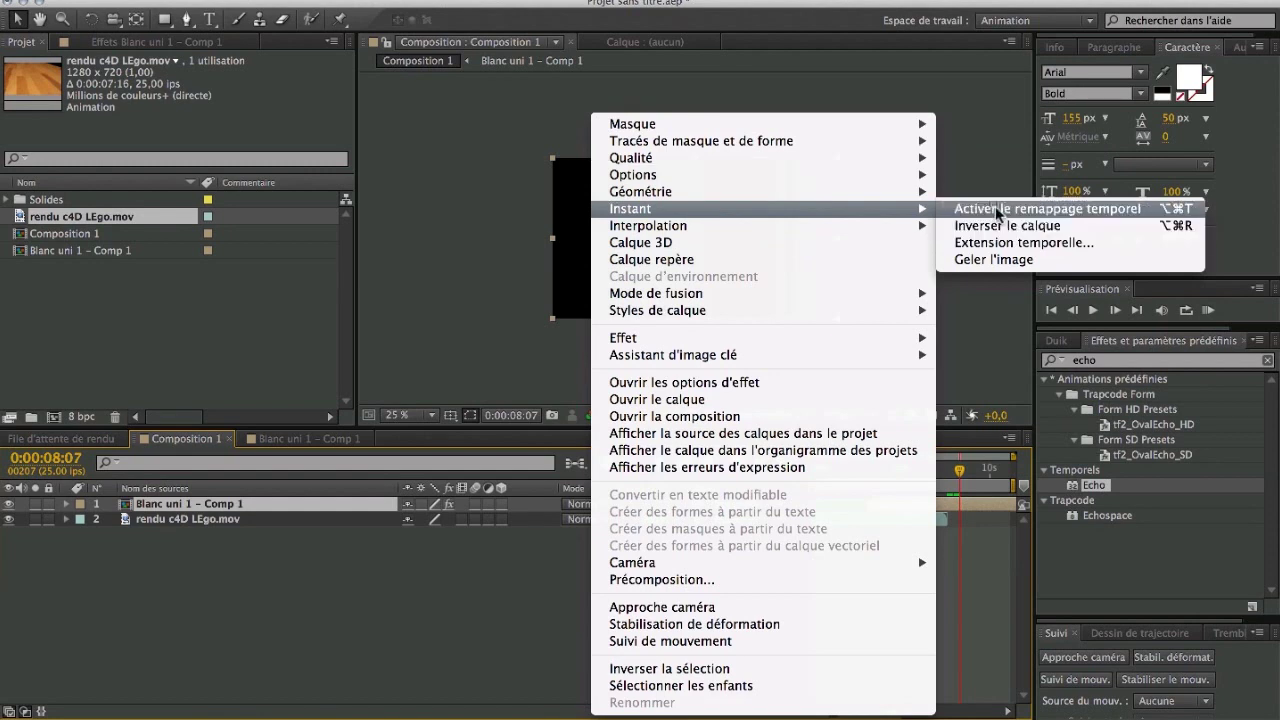
{"action": "left_click", "coordinate": [276, 658]}
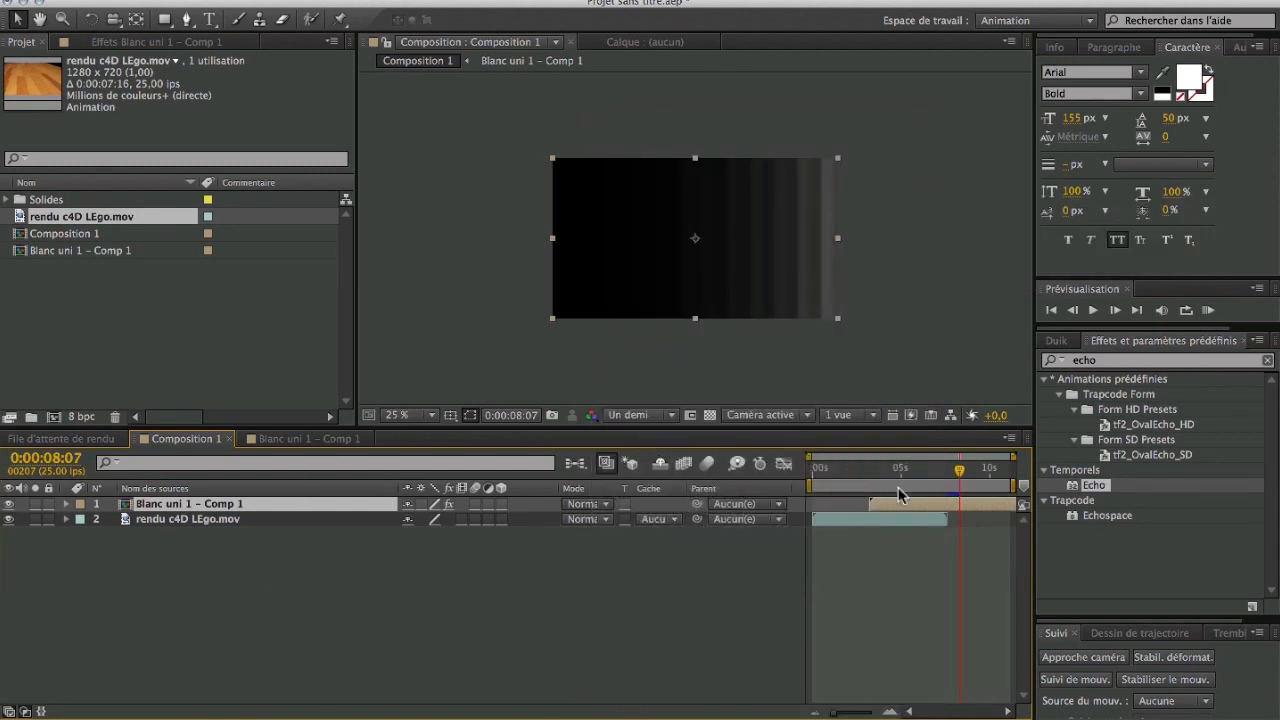
Time-stretch the Blanc uni 1 - Comp 1 layer to a factor of 50 and shift it to start at about 4 seconds
{"action": "right_click", "coordinate": [898, 509]}
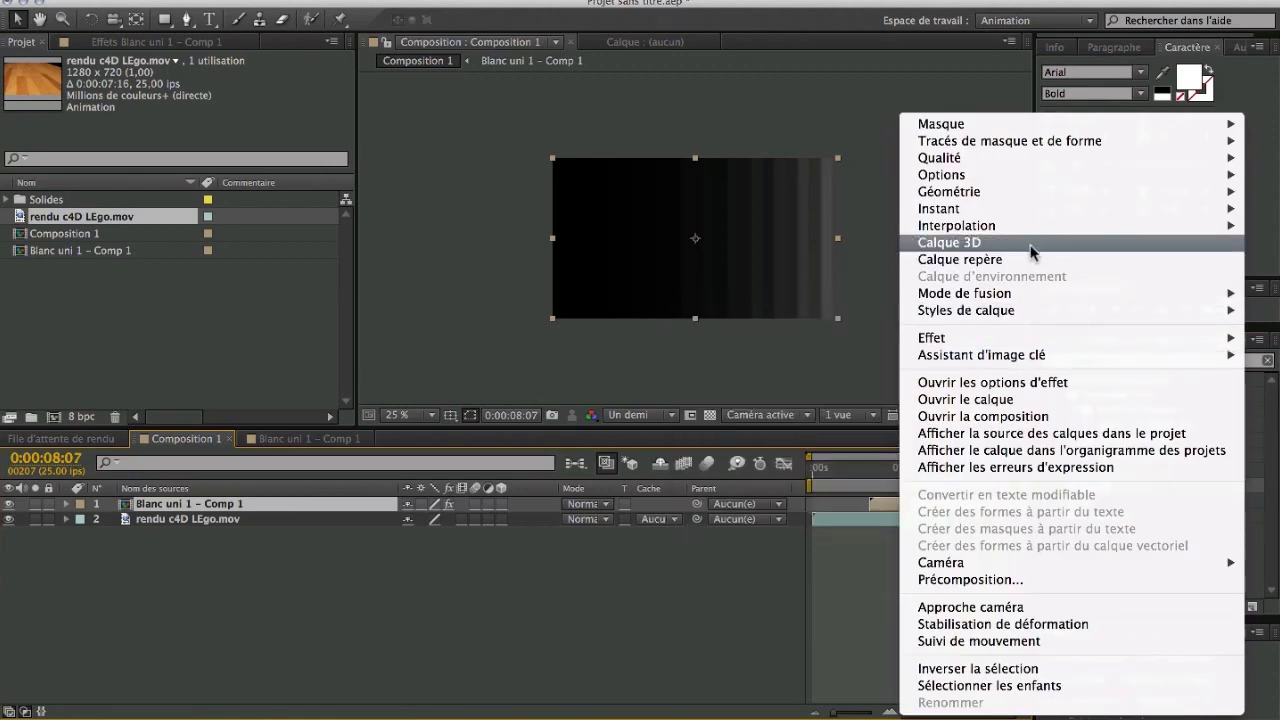
{"action": "mouse_move", "coordinate": [972, 209]}
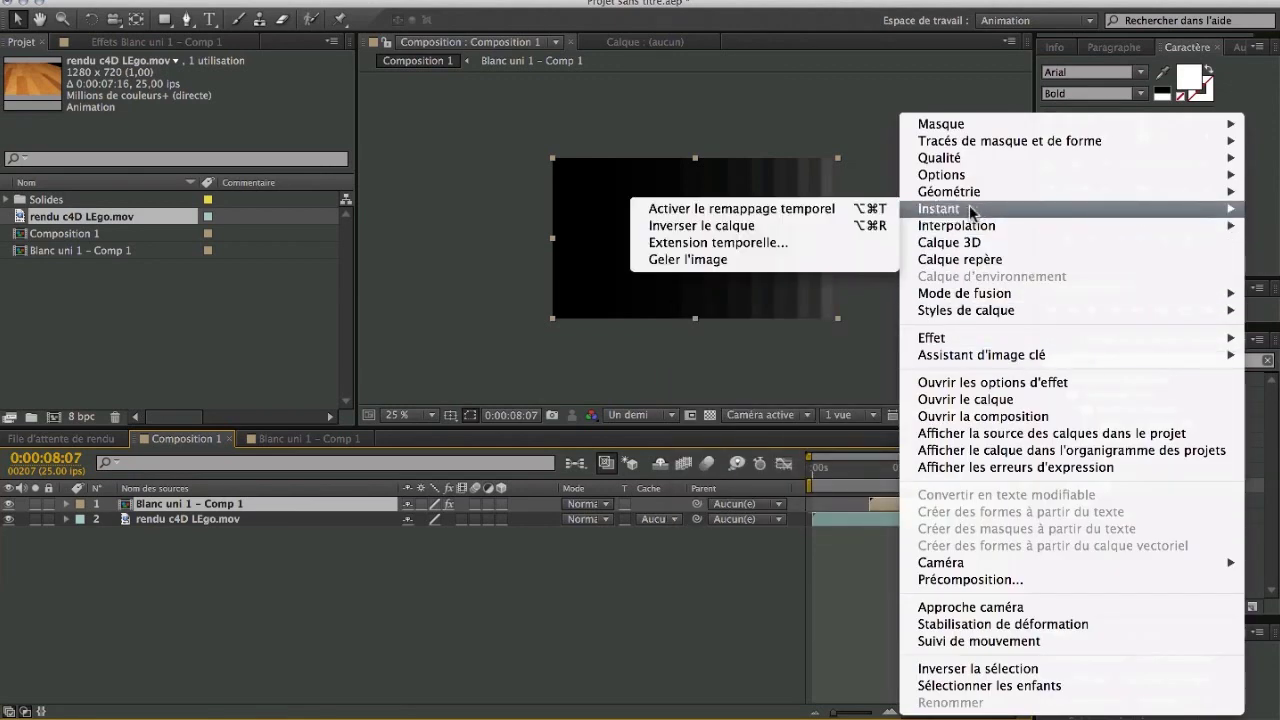
{"action": "left_click", "coordinate": [746, 243]}
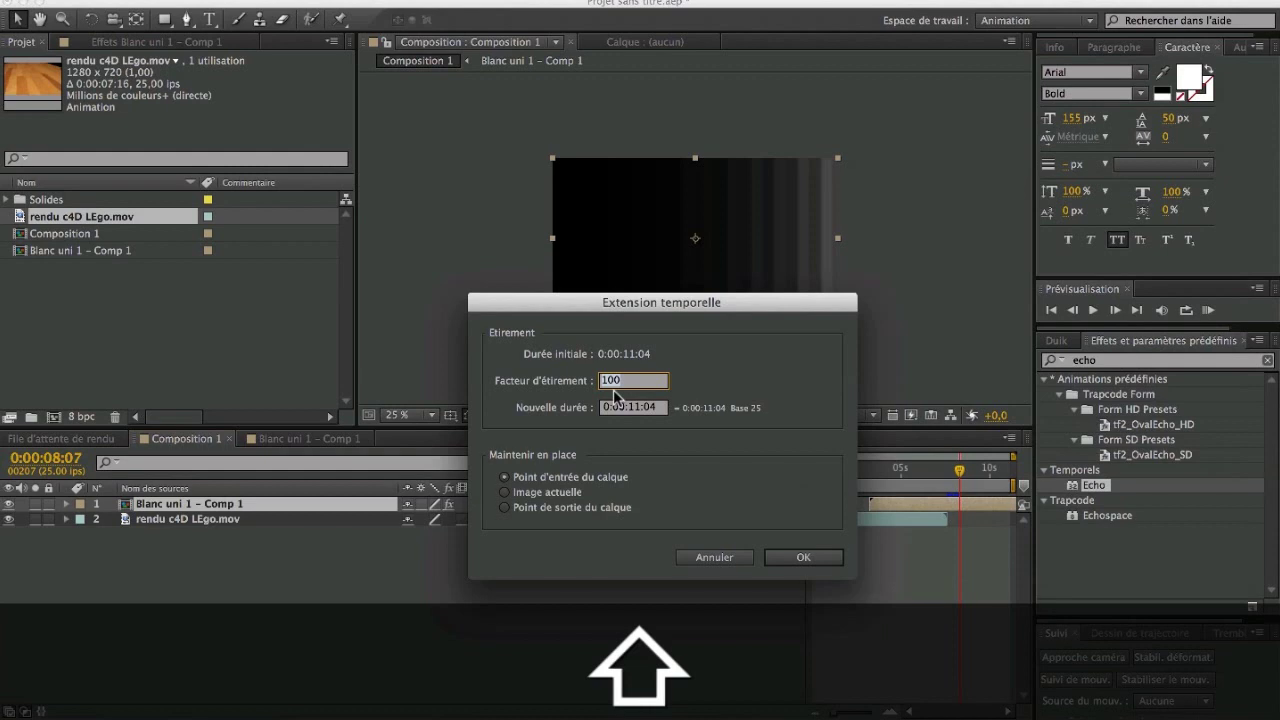
{"action": "type", "text": "50"}
{"action": "key", "text": "Return"}
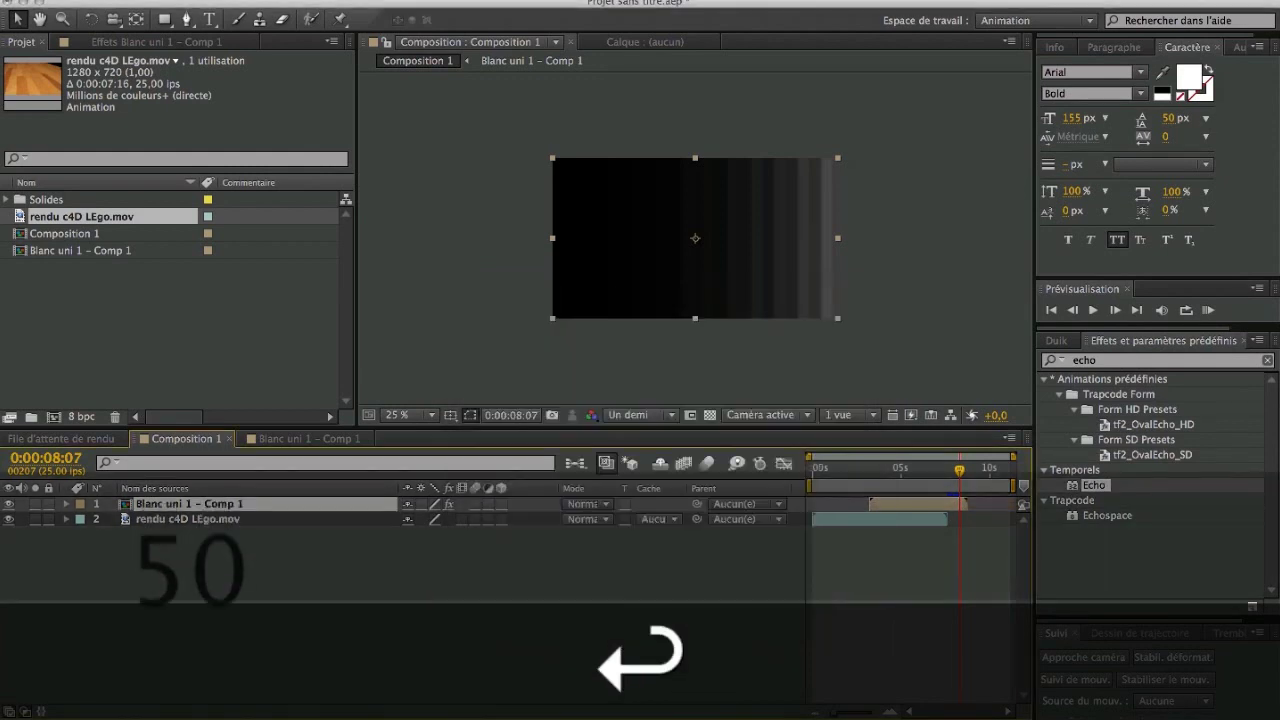
{"action": "left_click_drag", "start_coordinate": [912, 472], "coordinate": [910, 506]}
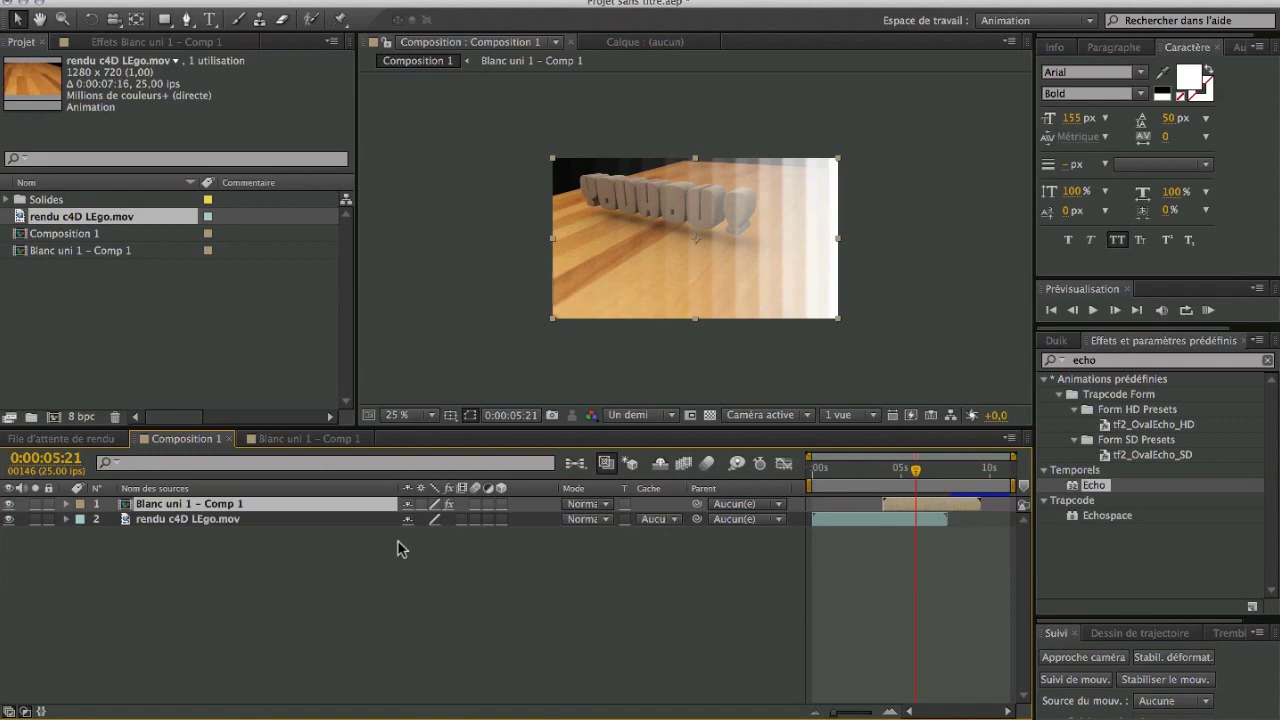
Move Blanc uni 1 - Comp 1 below rendu c4D LEgo.mov and try its Alpha inversé and Alpha track mattes
{"action": "left_click_drag", "start_coordinate": [228, 508], "coordinate": [230, 537]}
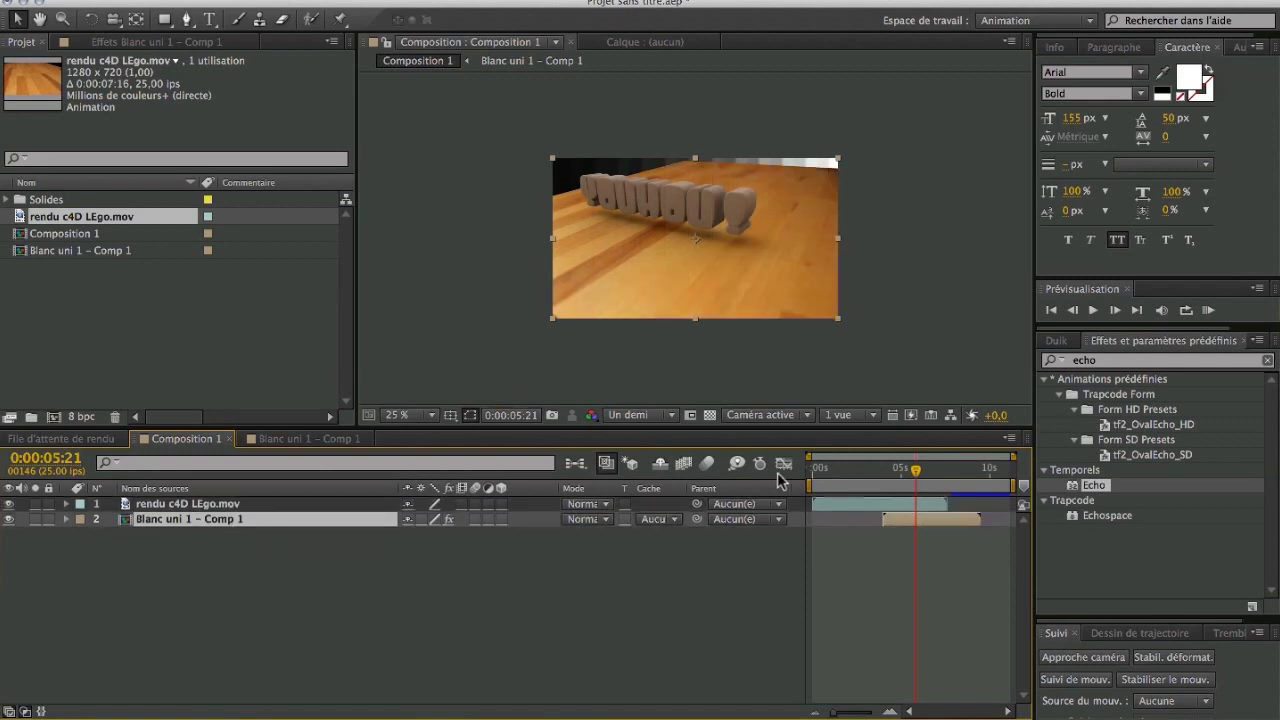
{"action": "left_click", "coordinate": [660, 519]}
{"action": "left_click", "coordinate": [695, 581]}
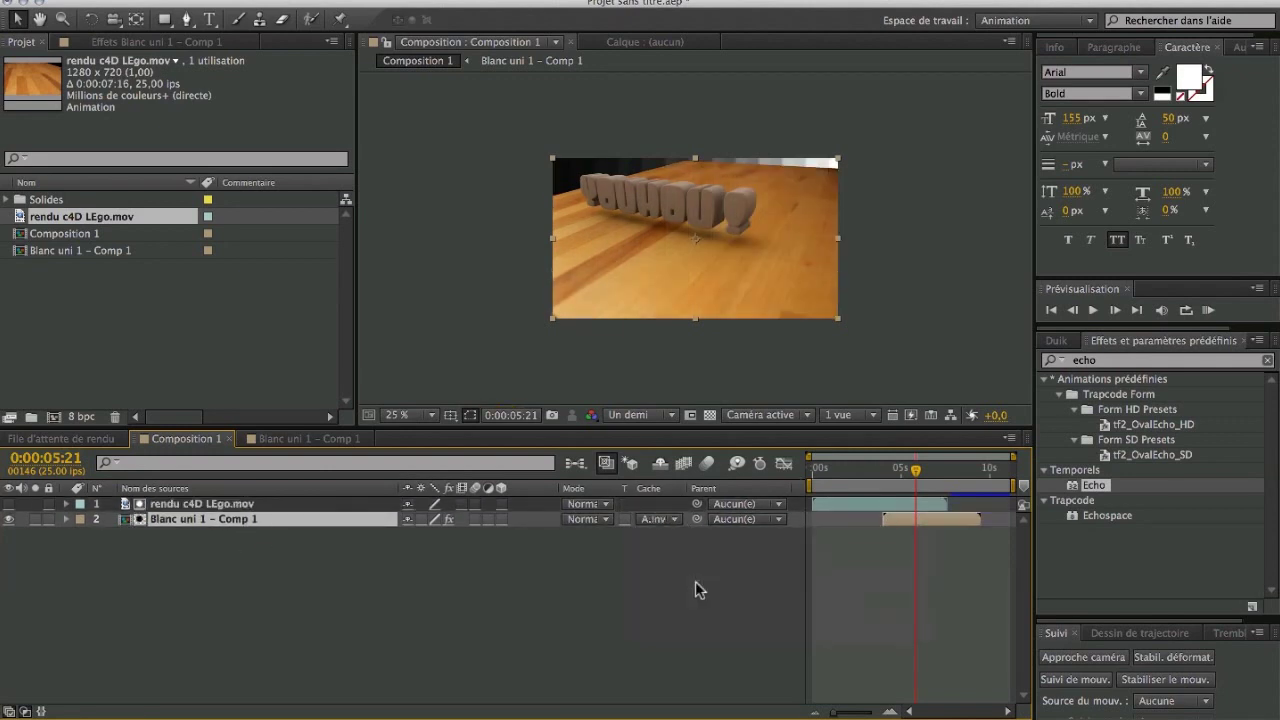
{"action": "left_click", "coordinate": [652, 522]}
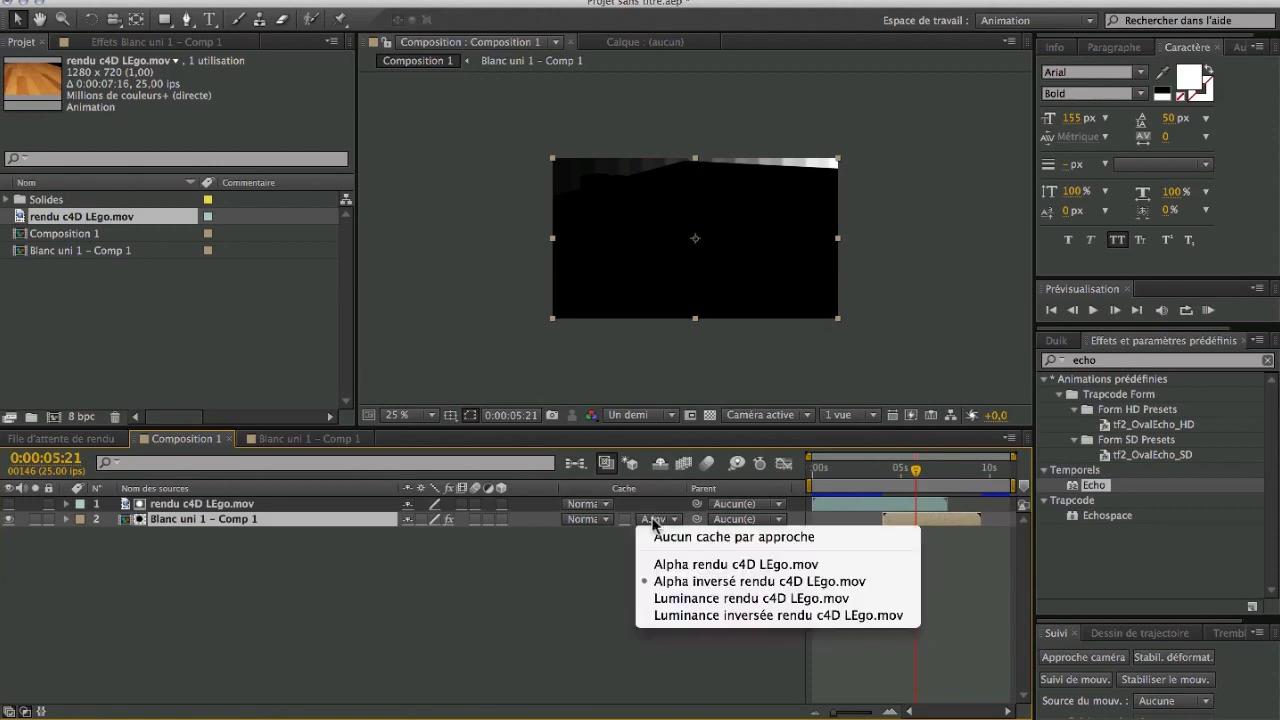
{"action": "left_click", "coordinate": [686, 566]}
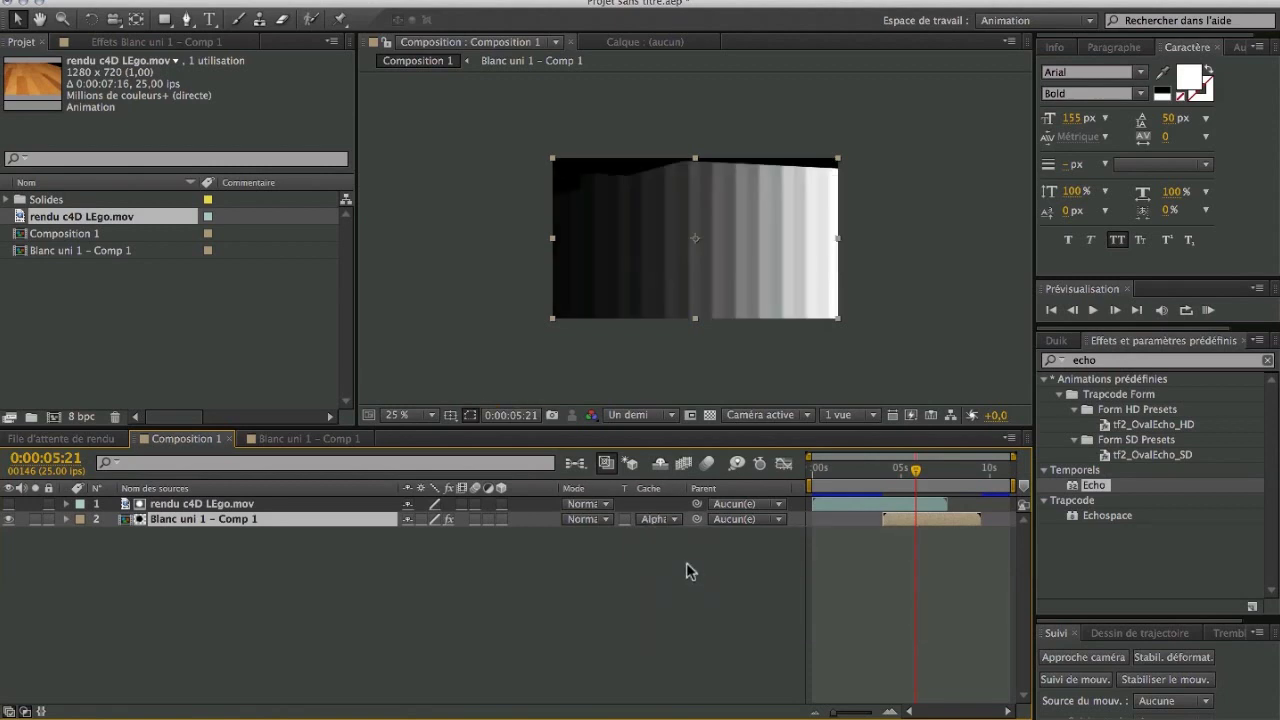
Try the Luminance and Luminance inversée track mattes on Blanc uni 1 - Comp 1, scrubbing to about 5 seconds
{"action": "left_click", "coordinate": [668, 521]}
{"action": "left_click", "coordinate": [685, 597]}
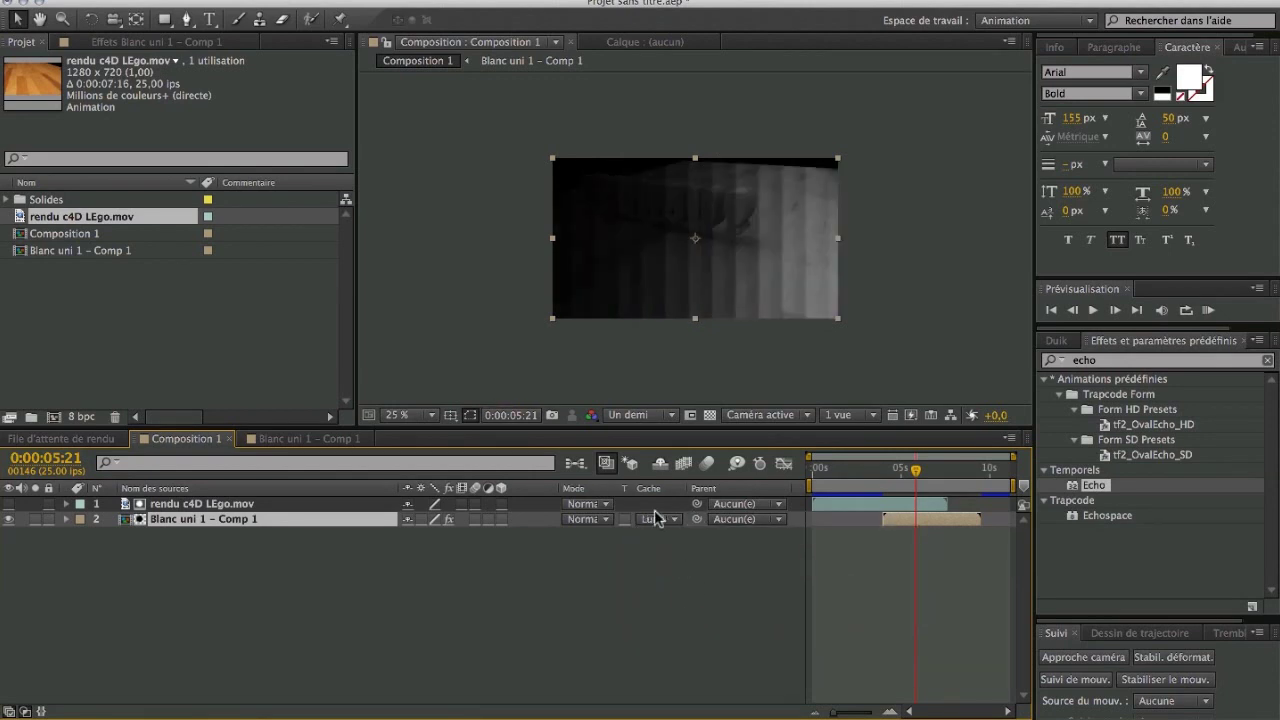
{"action": "left_click", "coordinate": [660, 519]}
{"action": "left_click", "coordinate": [676, 615]}
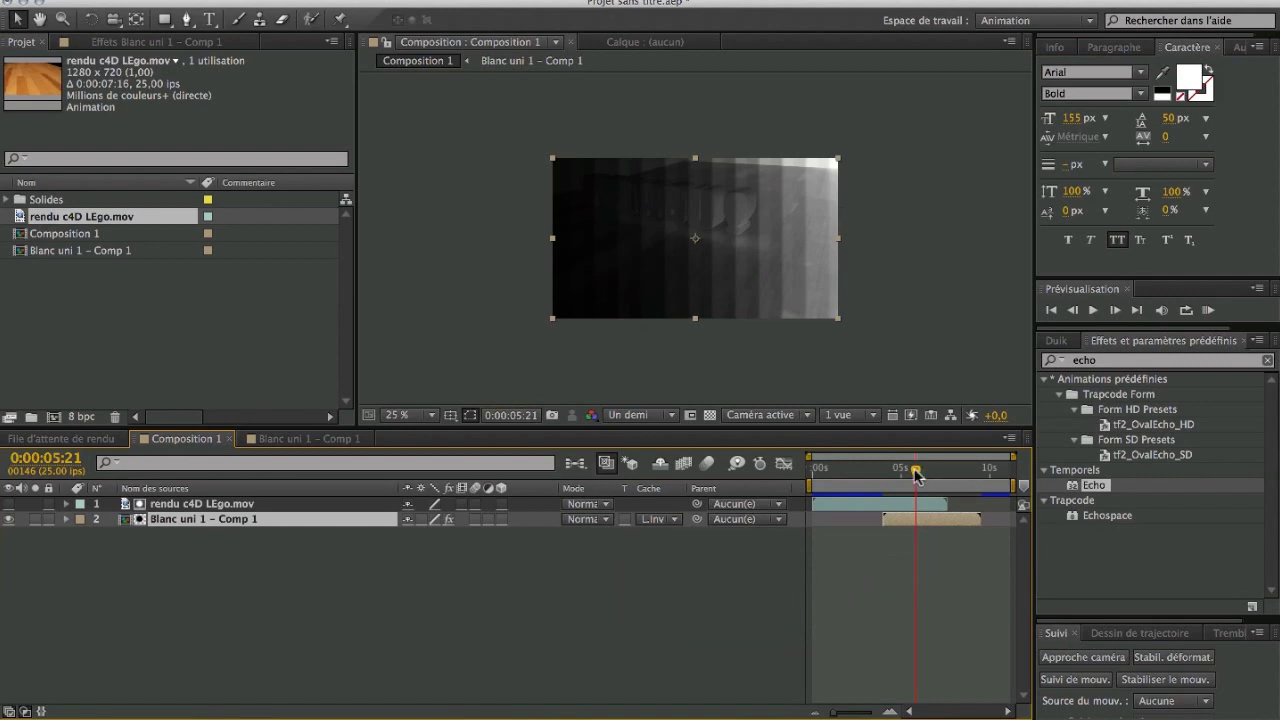
{"action": "mouse_move", "coordinate": [906, 475]}
{"action": "left_mouse_down"}
{"action": "mouse_move", "coordinate": [875, 480]}
{"action": "mouse_move", "coordinate": [908, 492]}
{"action": "mouse_move", "coordinate": [931, 478]}
{"action": "mouse_move", "coordinate": [870, 466]}
{"action": "mouse_move", "coordinate": [929, 468]}
{"action": "mouse_move", "coordinate": [892, 467]}
{"action": "mouse_move", "coordinate": [904, 467]}
{"action": "left_mouse_up"}
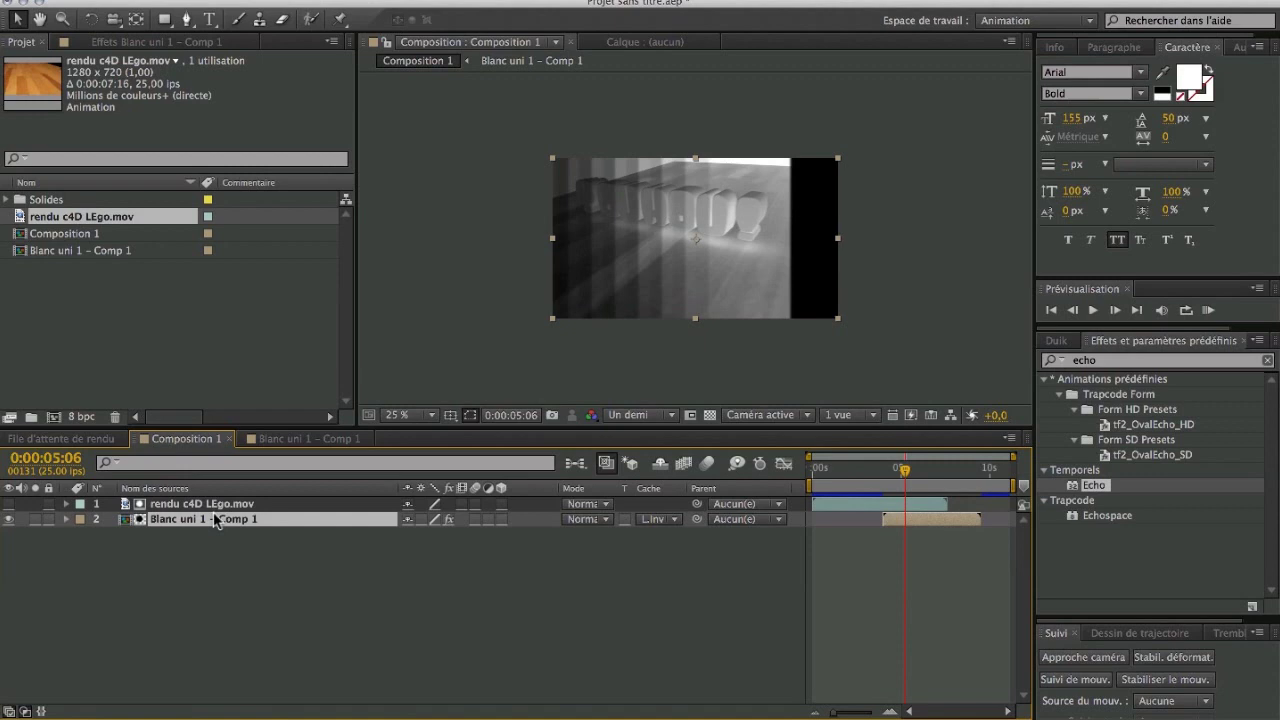
Undo the last matte change, make rendu c4D LEgo.mov visible again and return Blanc uni 1 - Comp 1 above it
{"action": "key", "text": "super+z"}
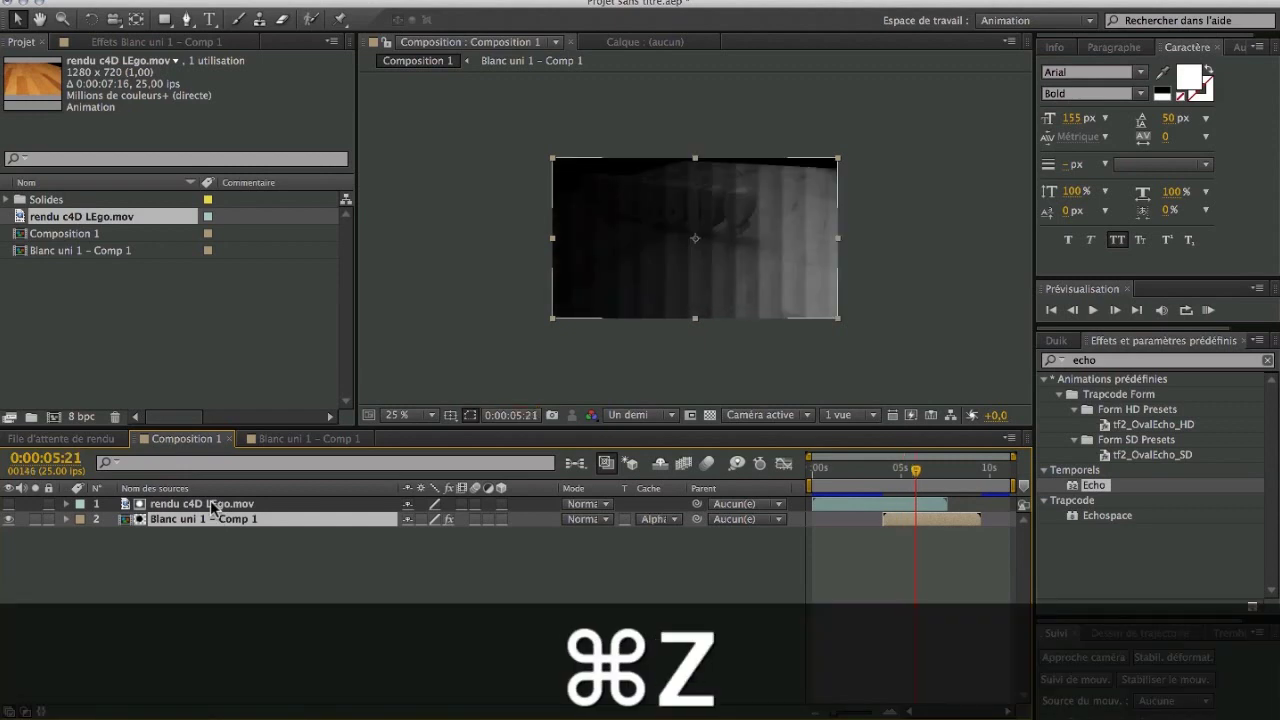
{"action": "left_click", "coordinate": [12, 505]}
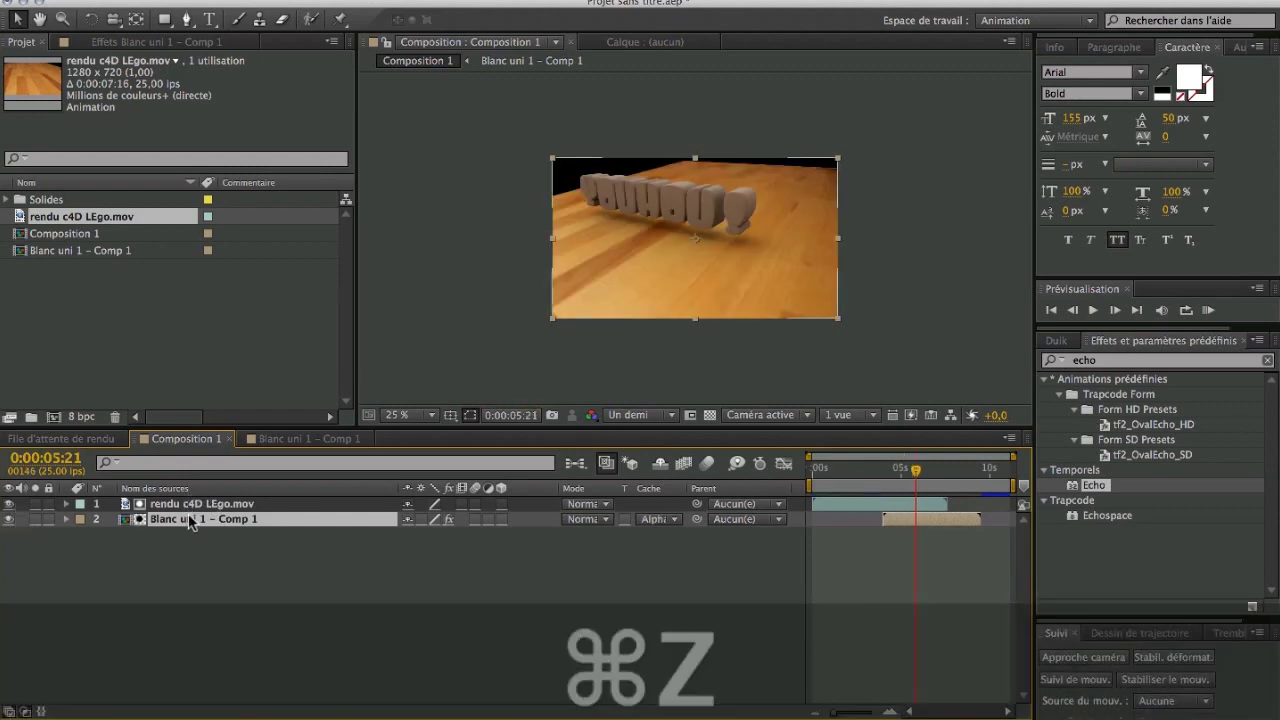
{"action": "left_click_drag", "start_coordinate": [188, 515], "coordinate": [189, 505]}
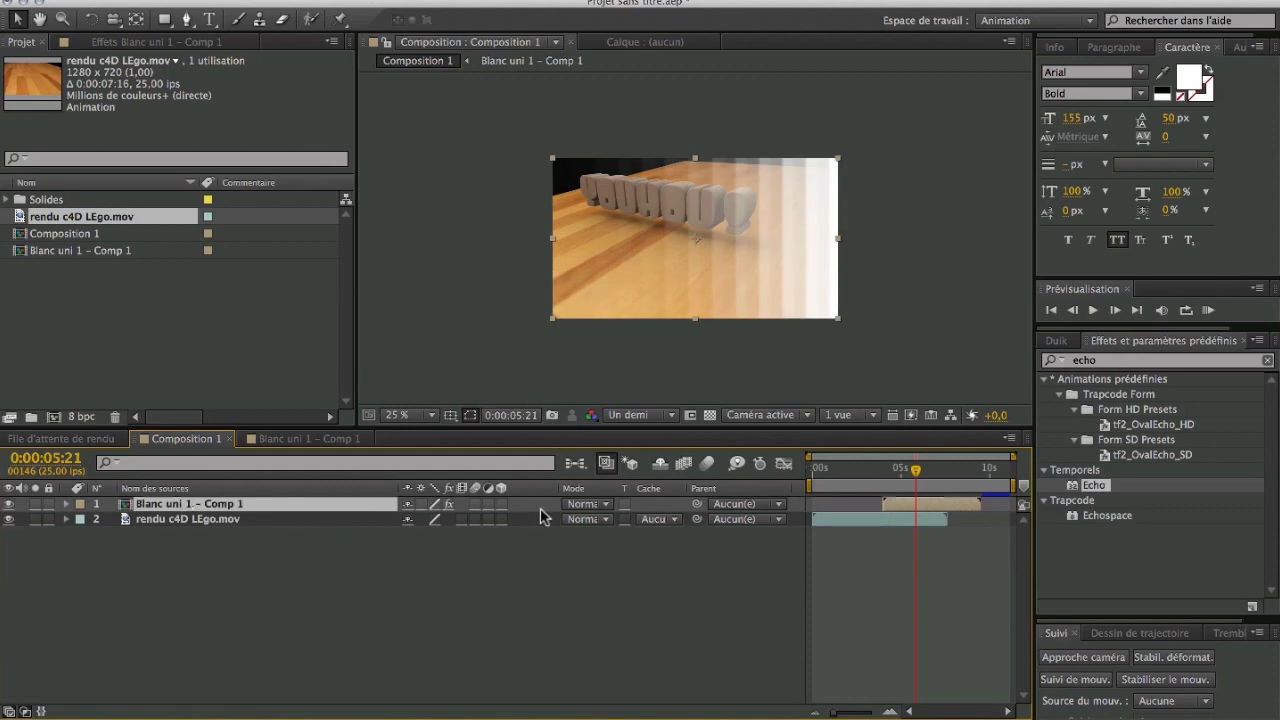
Set the rendu c4D LEgo.mov layer's track matte to the alpha of Blanc uni 1 - Comp 1 and scrub through the wipe
{"action": "left_click", "coordinate": [230, 520]}
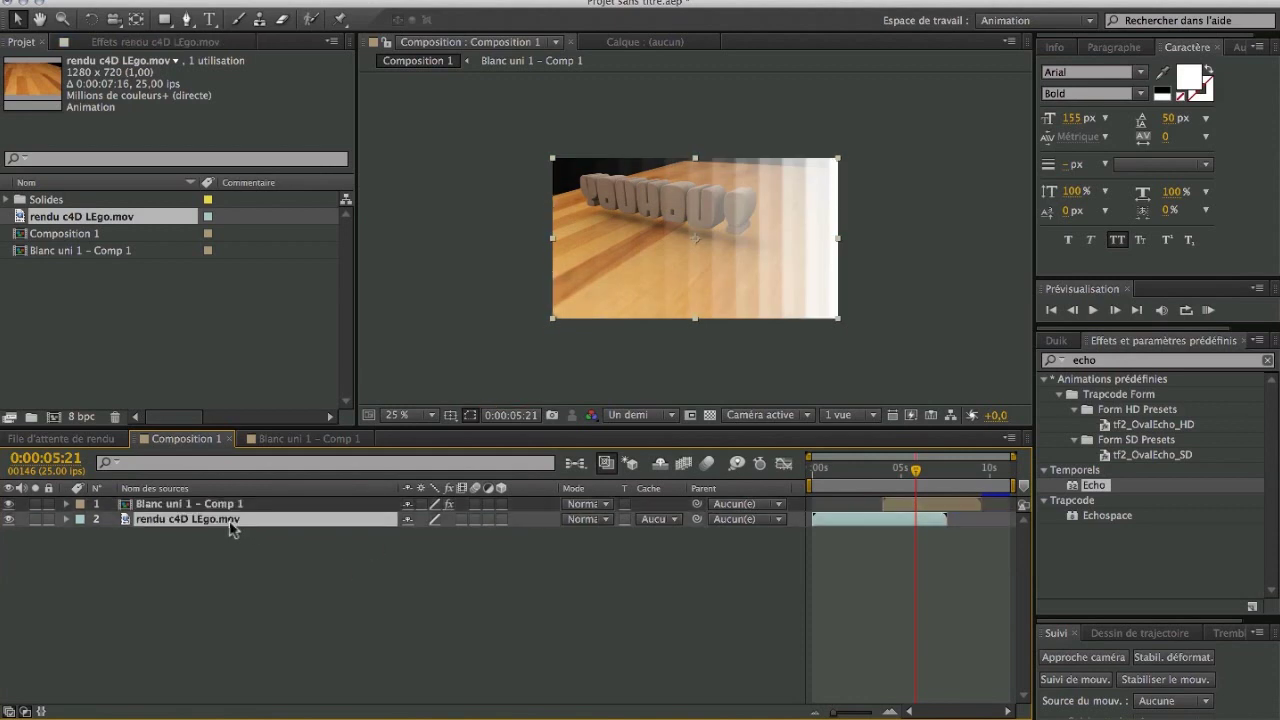
{"action": "left_click", "coordinate": [670, 520]}
{"action": "left_click", "coordinate": [681, 567]}
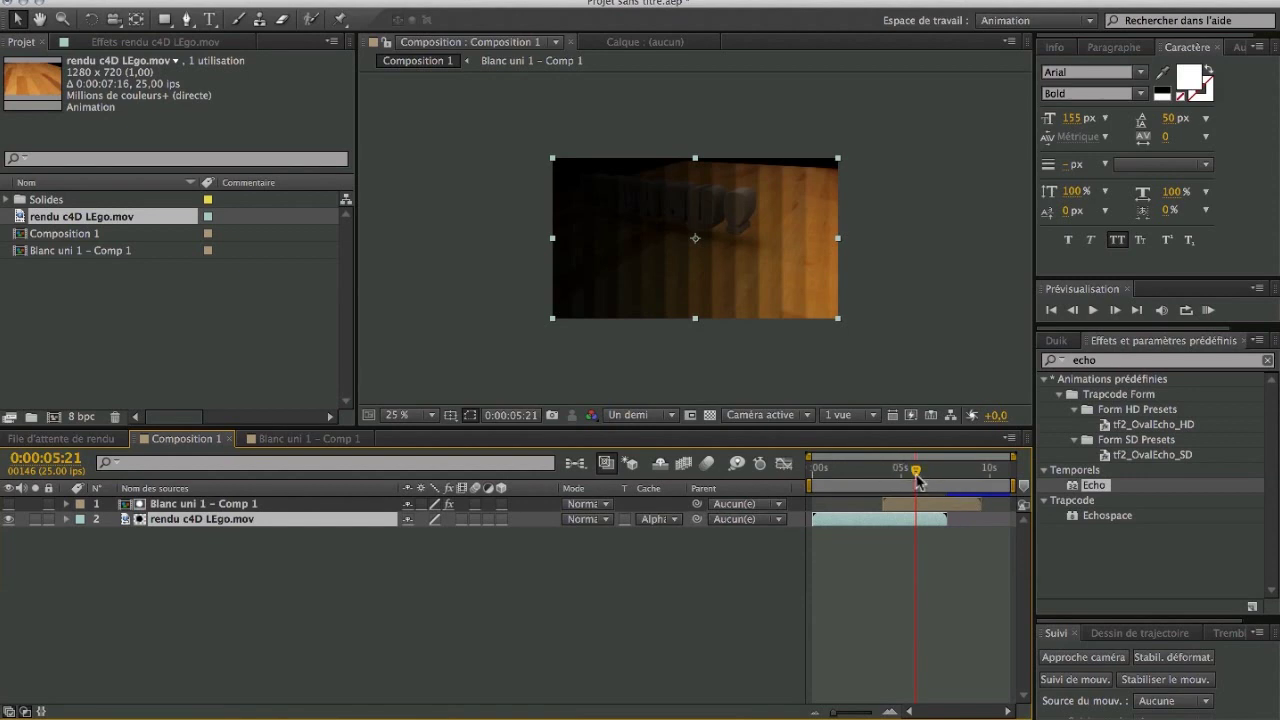
{"action": "mouse_move", "coordinate": [916, 478]}
{"action": "left_mouse_down"}
{"action": "mouse_move", "coordinate": [877, 482]}
{"action": "mouse_move", "coordinate": [924, 478]}
{"action": "left_mouse_up"}
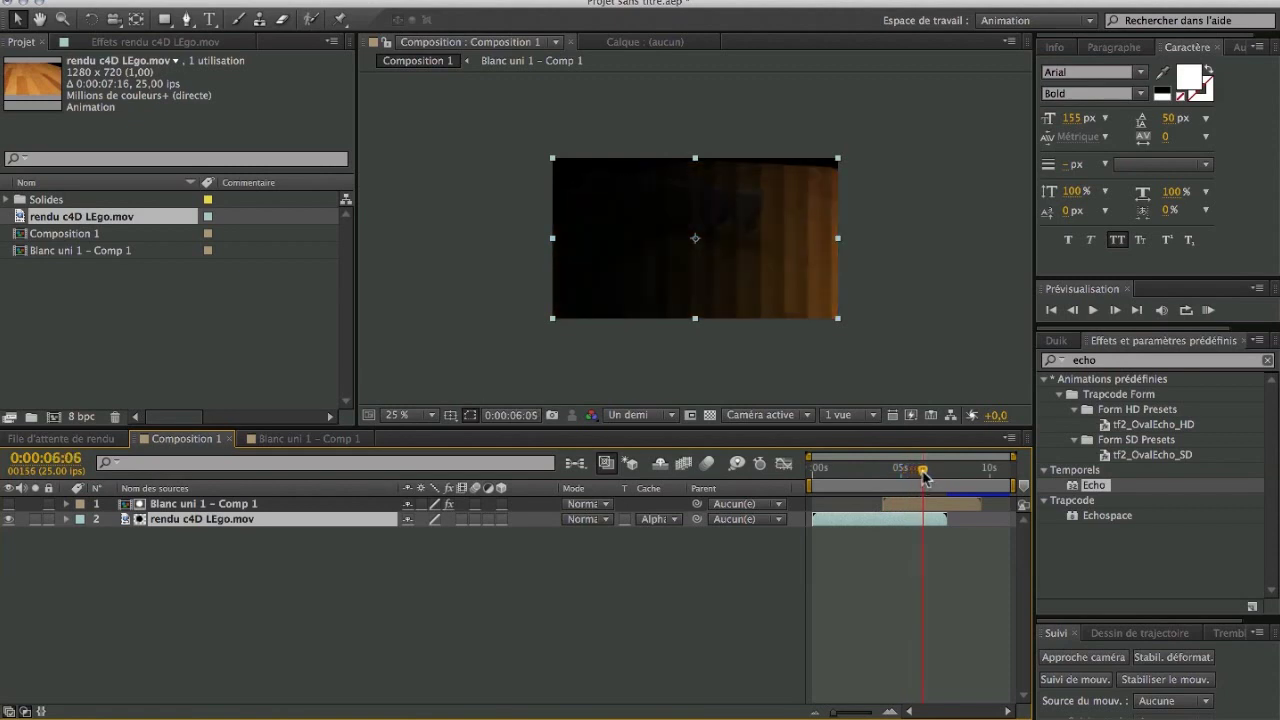
Add a second copy of rendu c4D LEgo.mov as the lowest layer and preview the stack
{"action": "left_click_drag", "start_coordinate": [118, 225], "coordinate": [131, 606]}
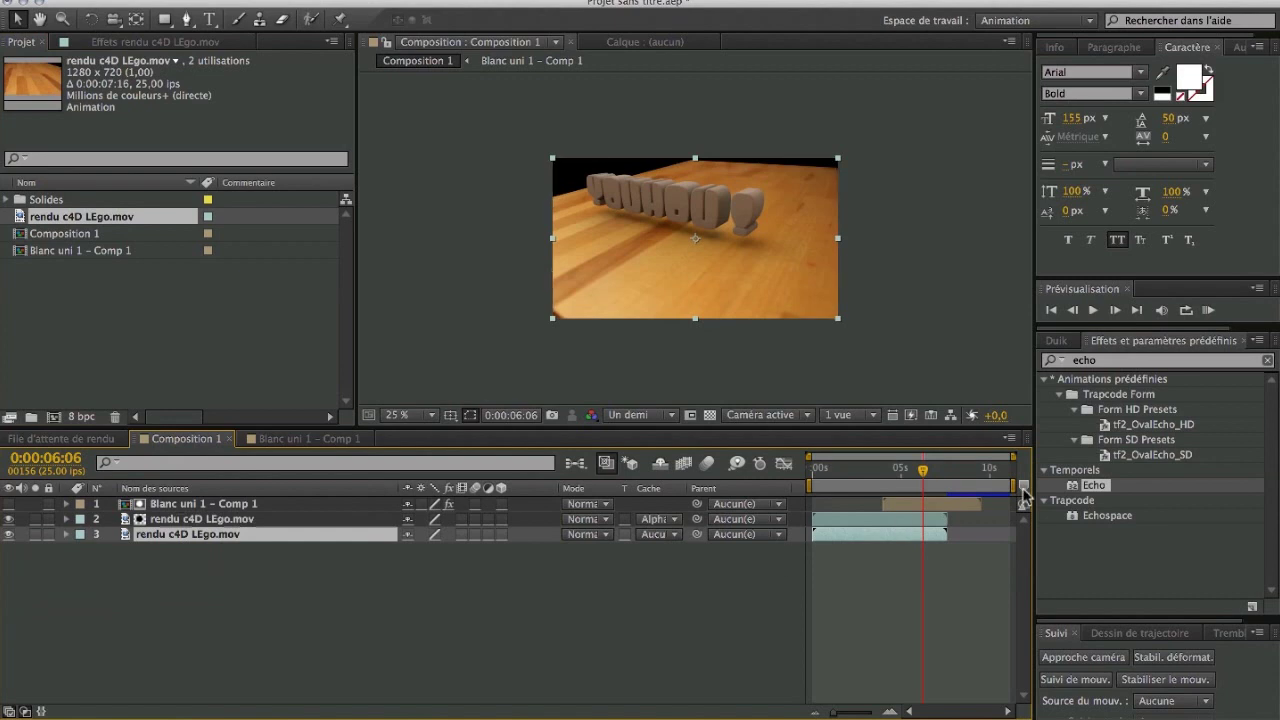
{"action": "mouse_move", "coordinate": [887, 472]}
{"action": "left_mouse_down"}
{"action": "mouse_move", "coordinate": [856, 476]}
{"action": "mouse_move", "coordinate": [882, 492]}
{"action": "left_mouse_up"}
{"action": "key", "text": "space"}
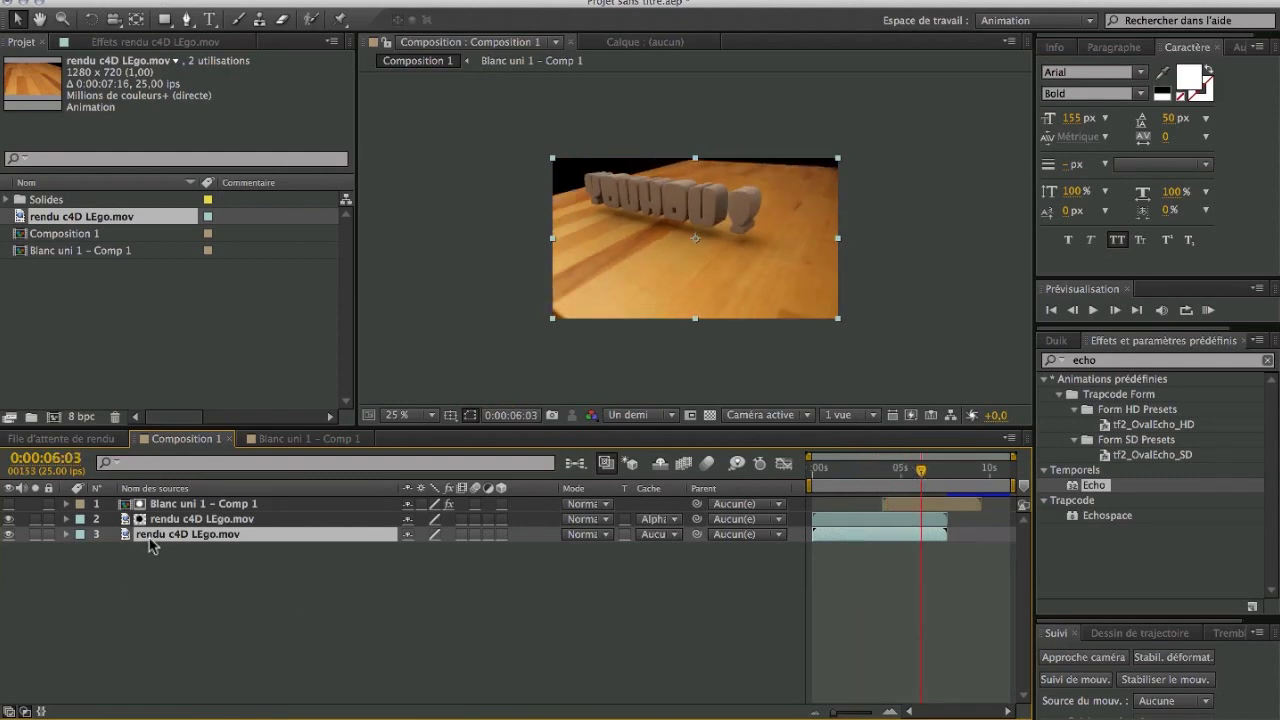
Apply the Courbes effect to the lowest rendu c4D LEgo.mov layer and shape its RVB curve into a contrasty S
{"action": "left_click", "coordinate": [135, 42]}
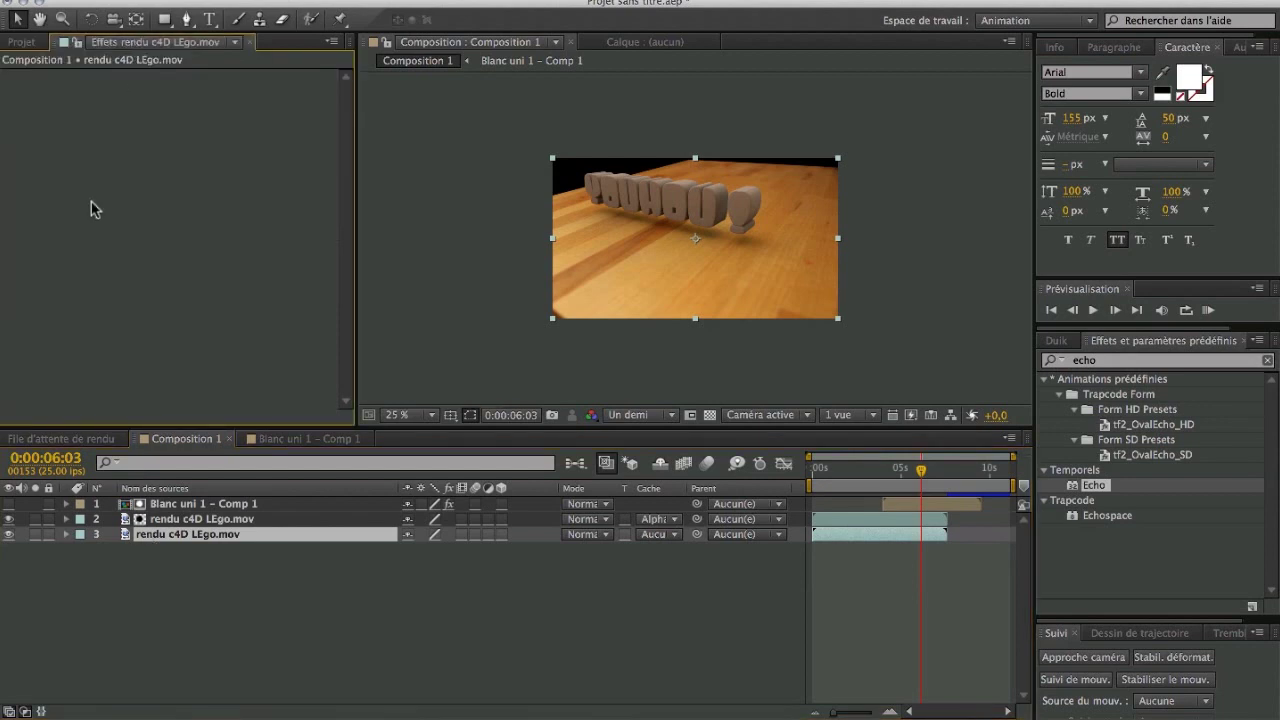
{"action": "right_click", "coordinate": [95, 208]}
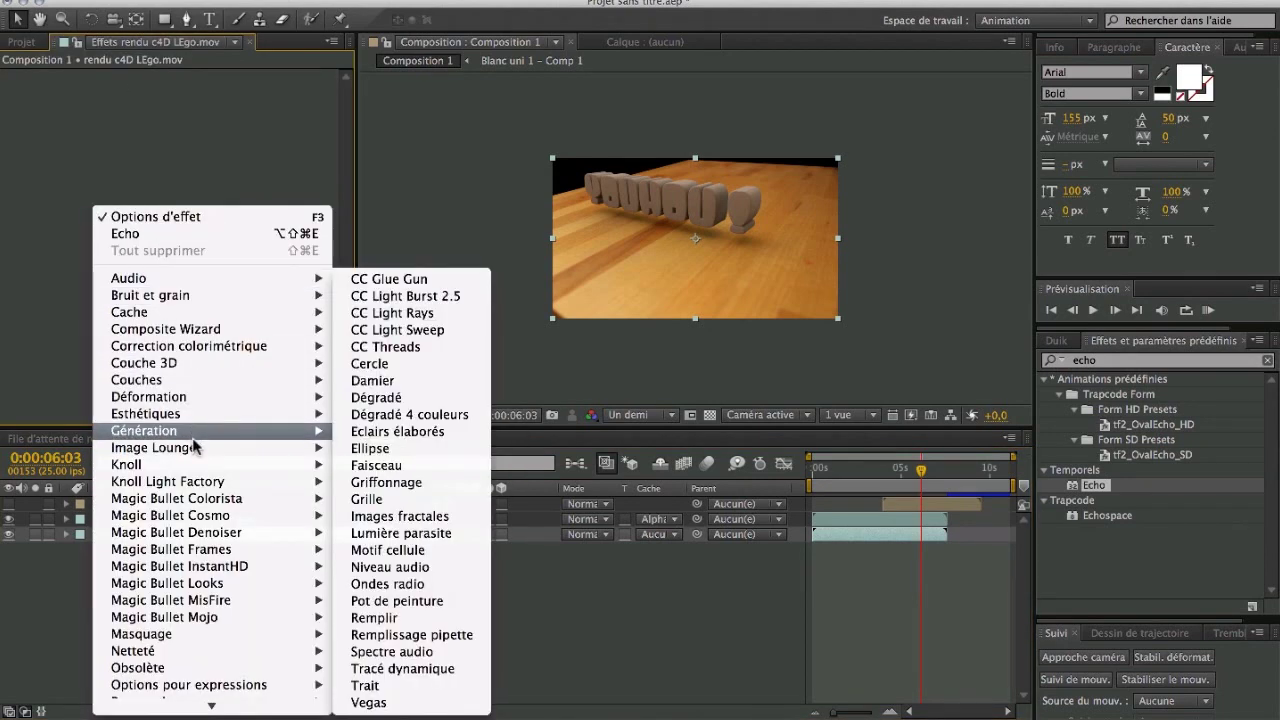
{"action": "mouse_move", "coordinate": [196, 447]}
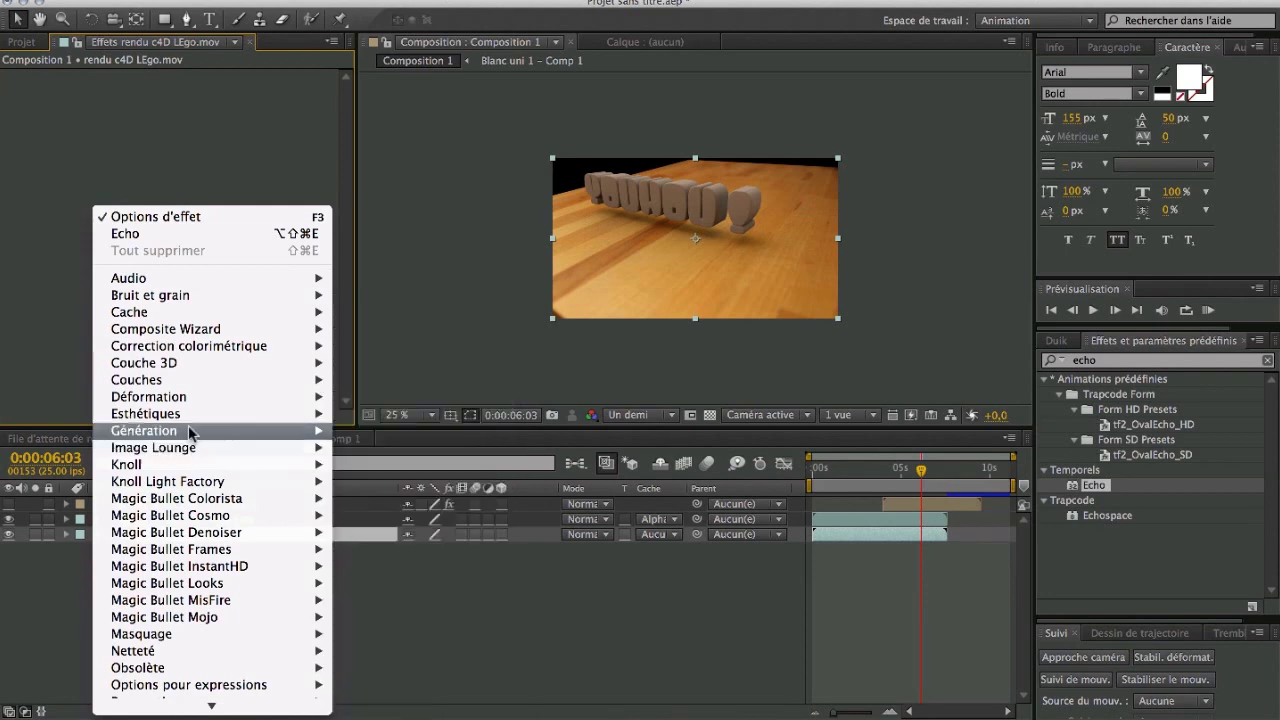
{"action": "mouse_move", "coordinate": [182, 334]}
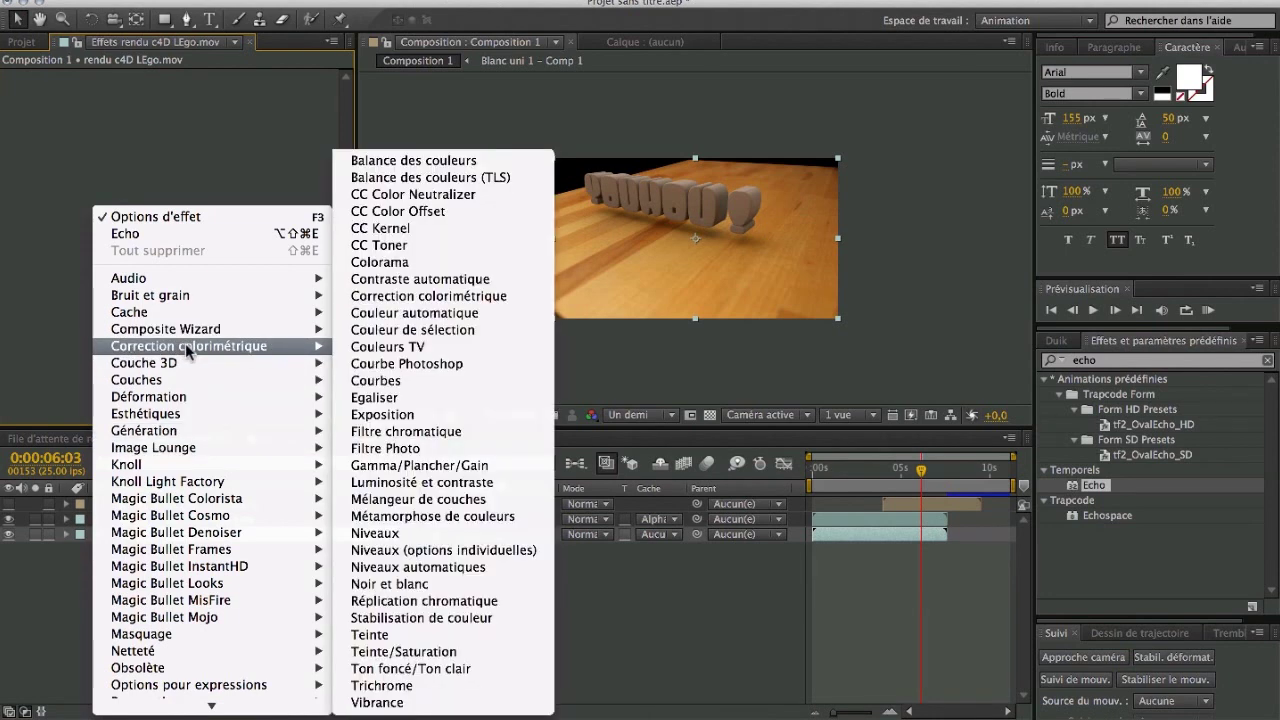
{"action": "left_click", "coordinate": [400, 380]}
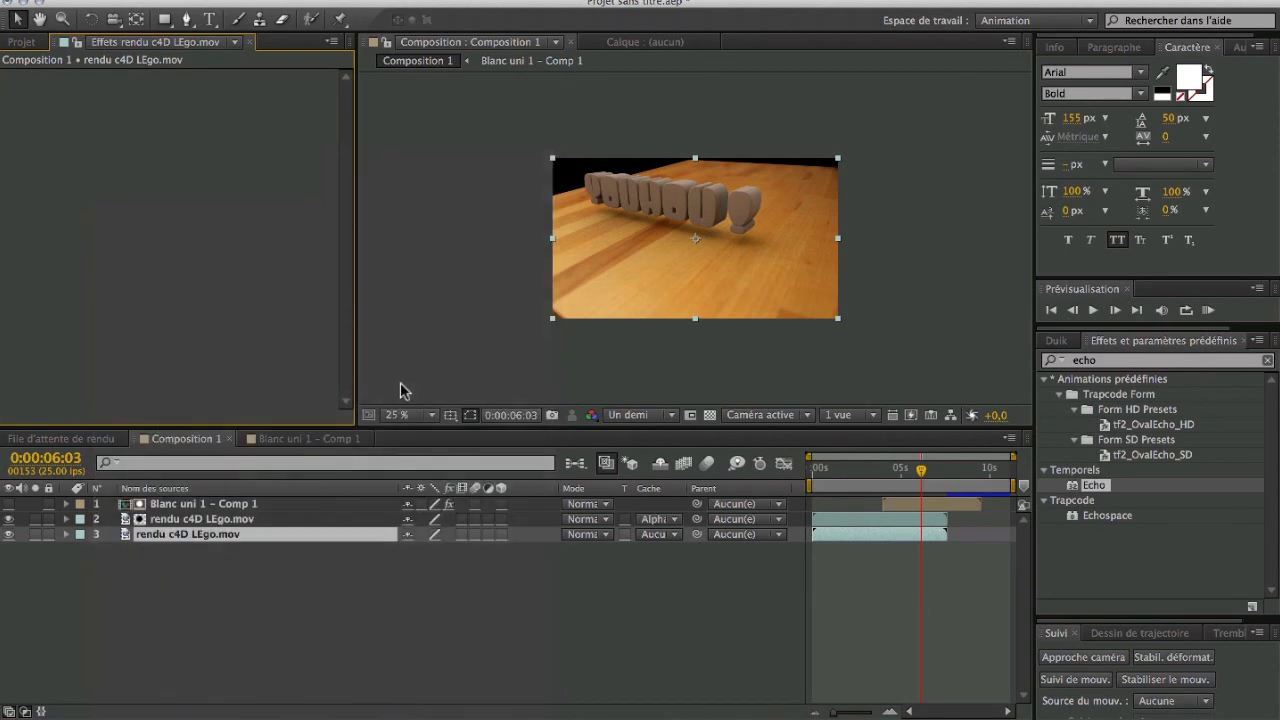
{"action": "left_click_drag", "start_coordinate": [118, 207], "coordinate": [108, 238]}
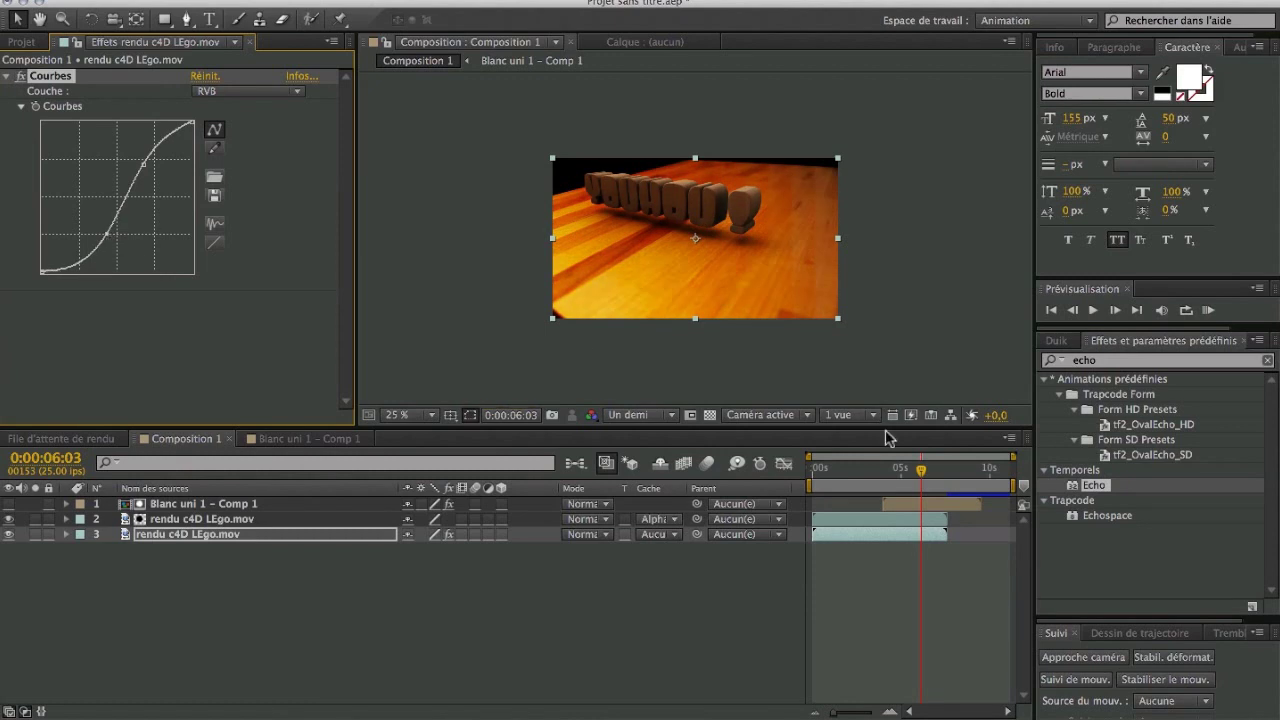
Preview the transition between the two rendu c4D LEgo.mov layers from about 2.5 seconds
{"action": "left_click_drag", "start_coordinate": [930, 469], "coordinate": [865, 474]}
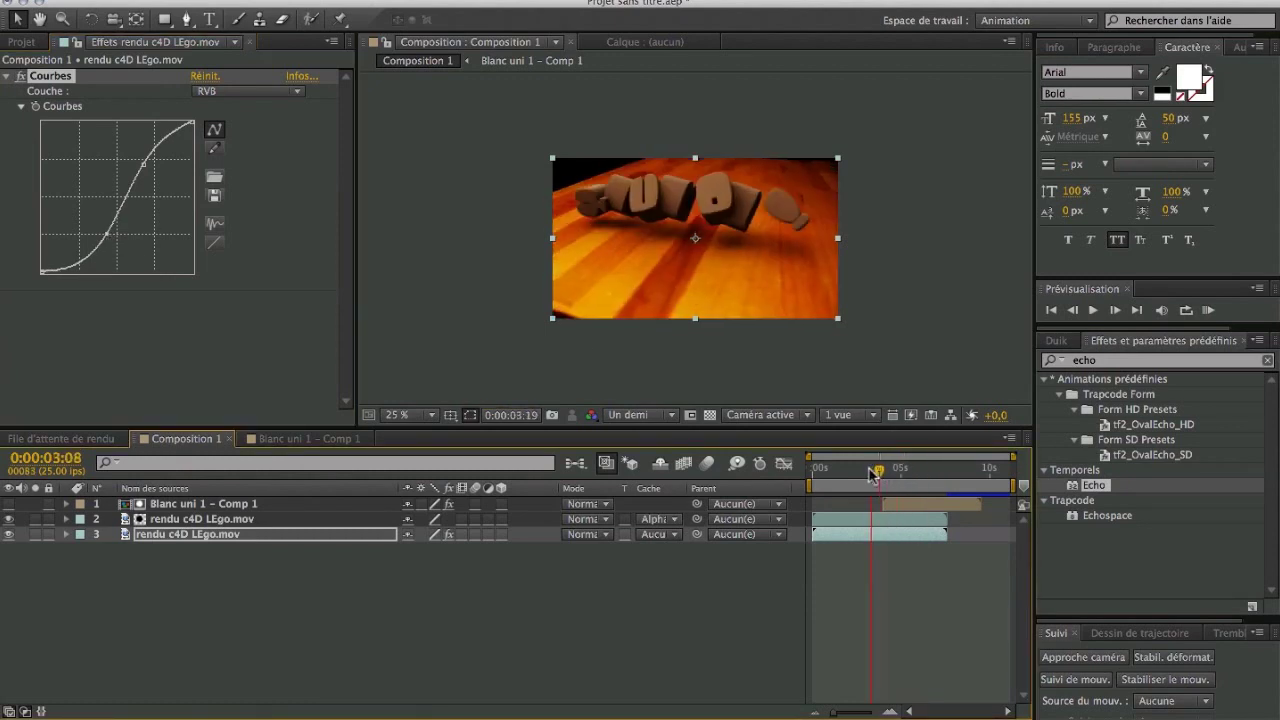
{"action": "key", "text": "space"}
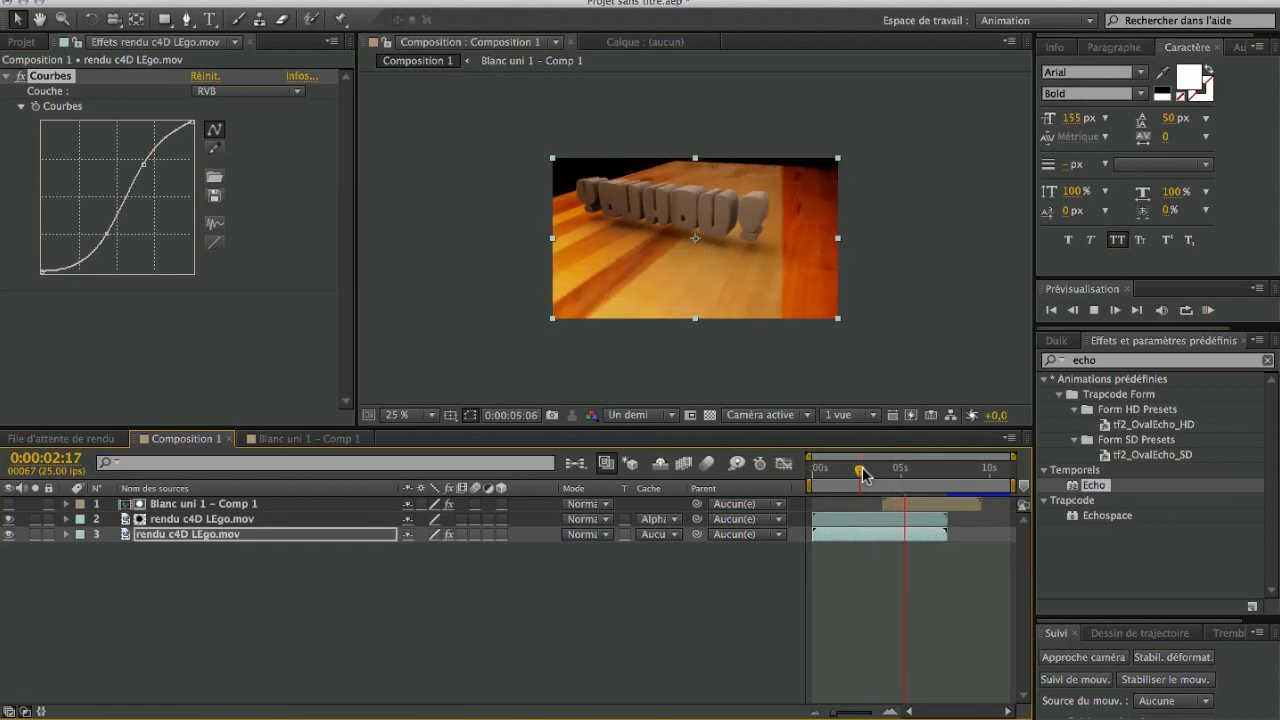
{"action": "left_click", "coordinate": [862, 467]}
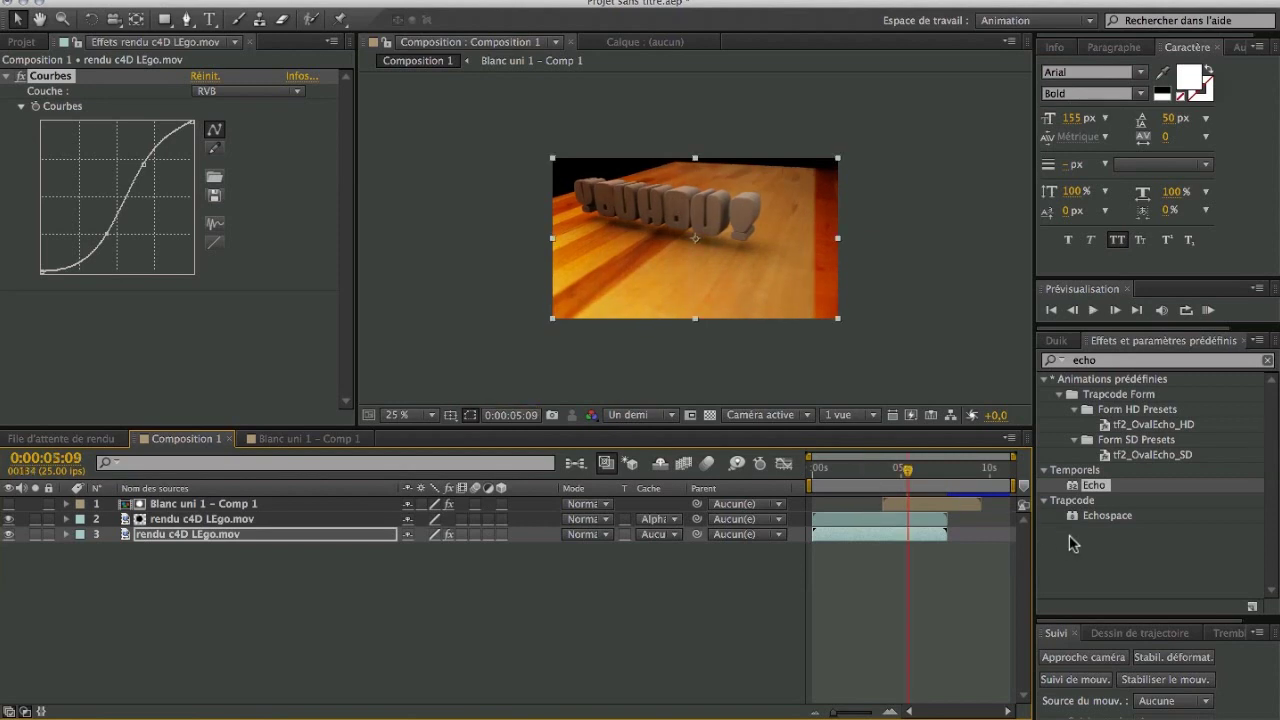
Shift the Blanc uni 1 - Comp 1 layer earlier to start at about 2.5 seconds and preview the transition
{"action": "left_click", "coordinate": [927, 500]}
{"action": "left_click_drag", "start_coordinate": [924, 500], "coordinate": [901, 501]}
{"action": "left_click", "coordinate": [859, 468]}
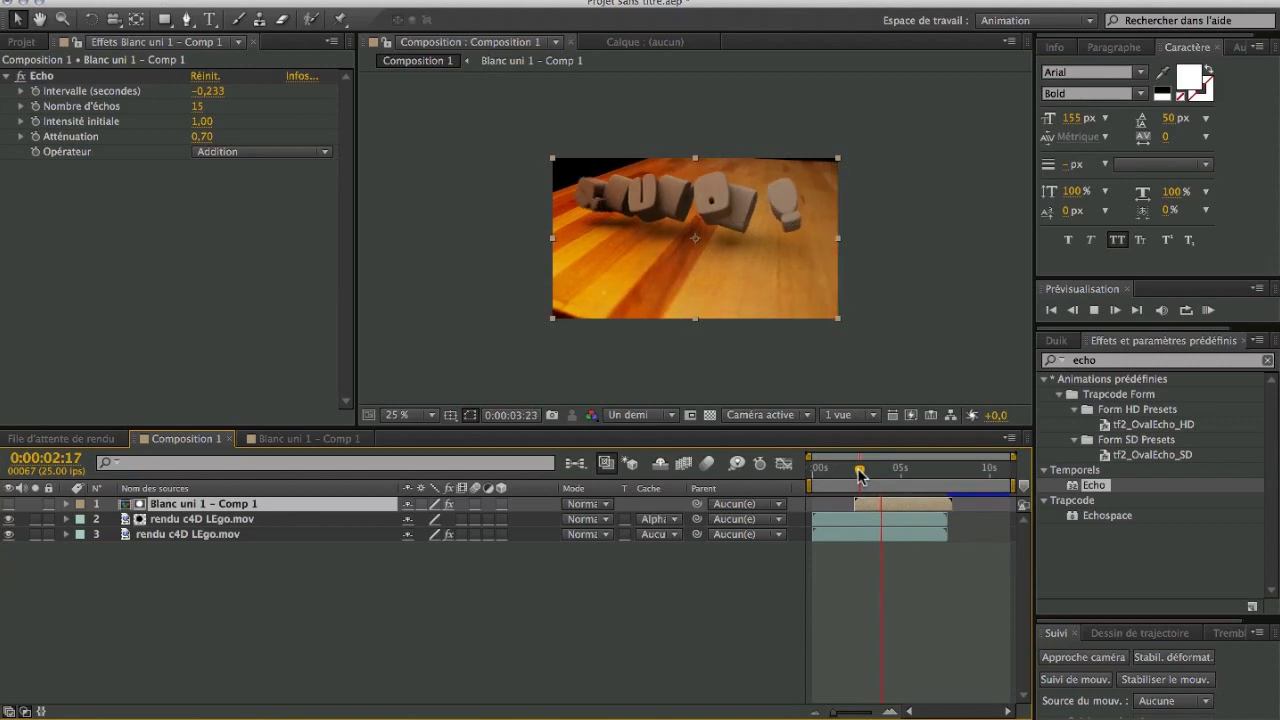
{"action": "key", "text": "space"}
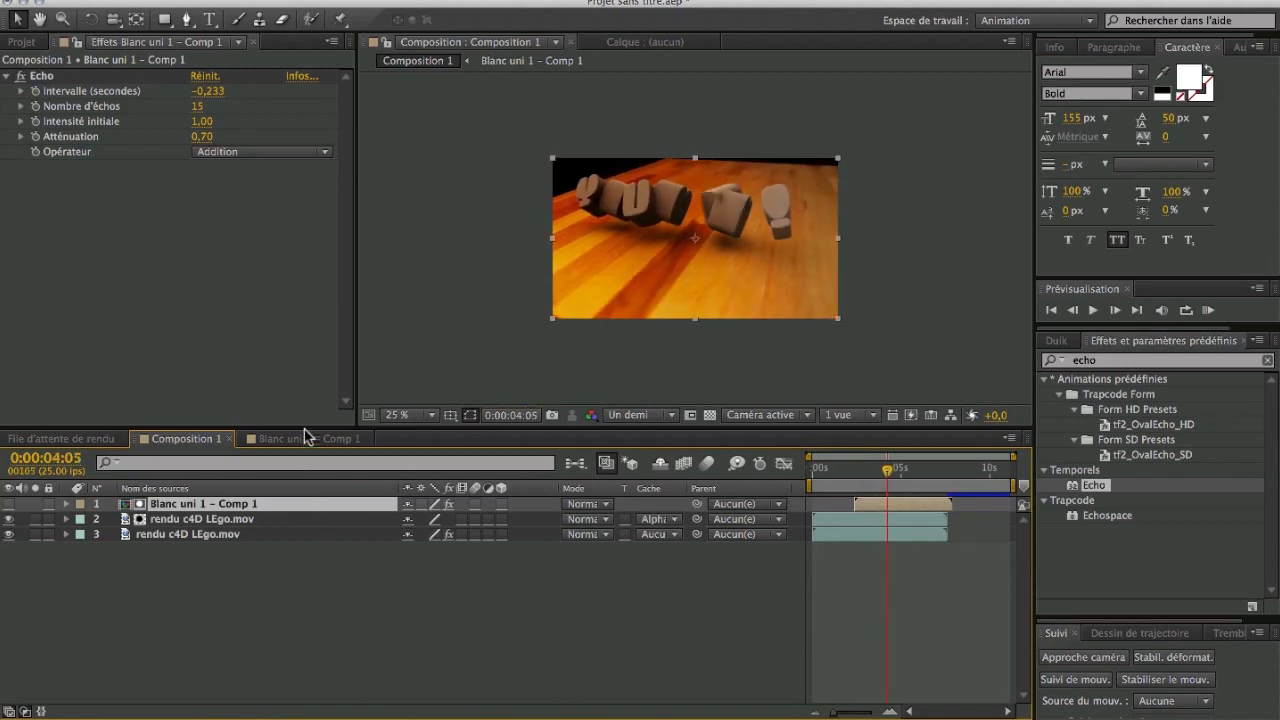
In Blanc uni 1 - Comp 1, extend Masque 1's right side at the frame 0 keyframe to cover the whole frame, and scrub the animation
{"action": "left_click", "coordinate": [304, 430]}
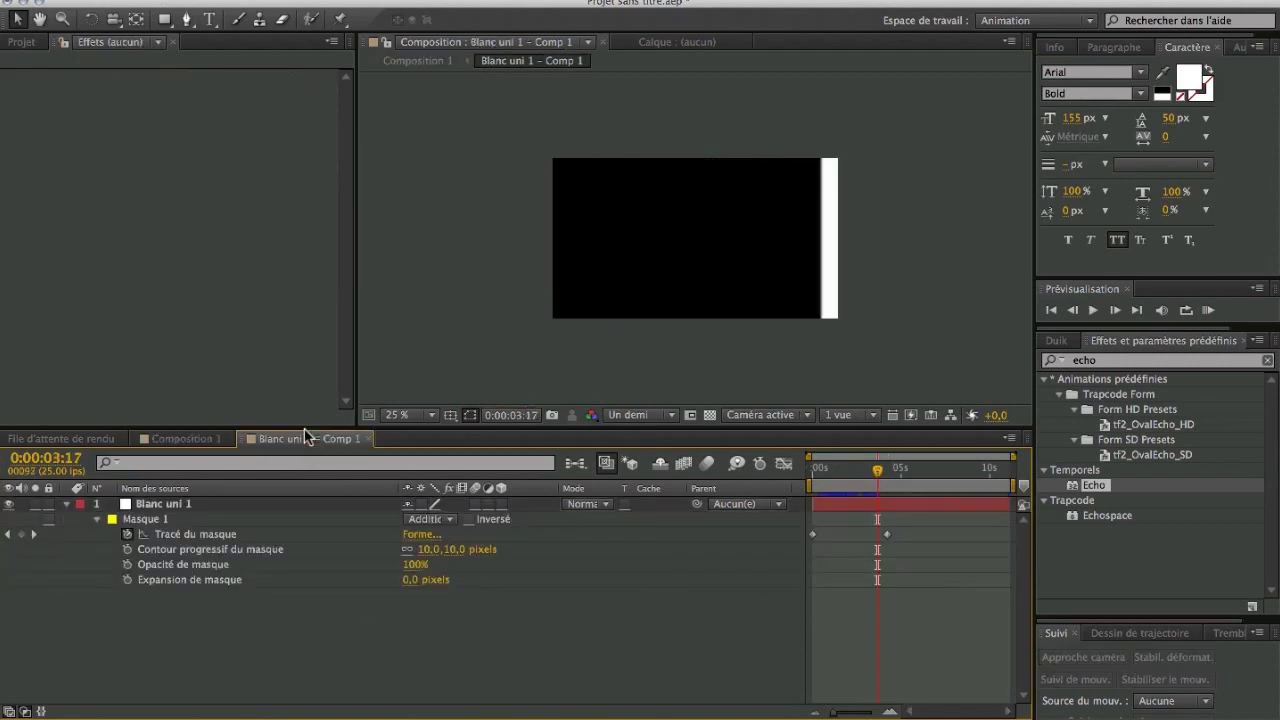
{"action": "left_click_drag", "start_coordinate": [877, 479], "coordinate": [813, 481]}
{"action": "left_click", "coordinate": [812, 535]}
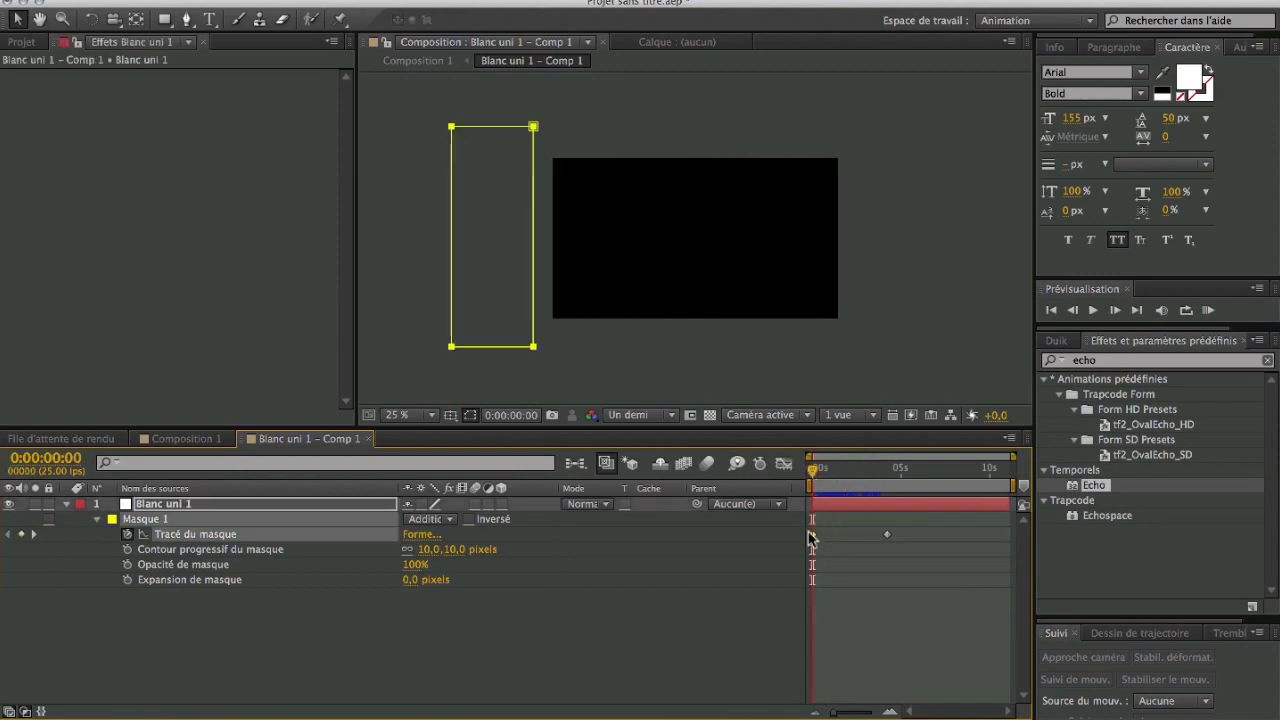
{"action": "left_click", "coordinate": [588, 133]}
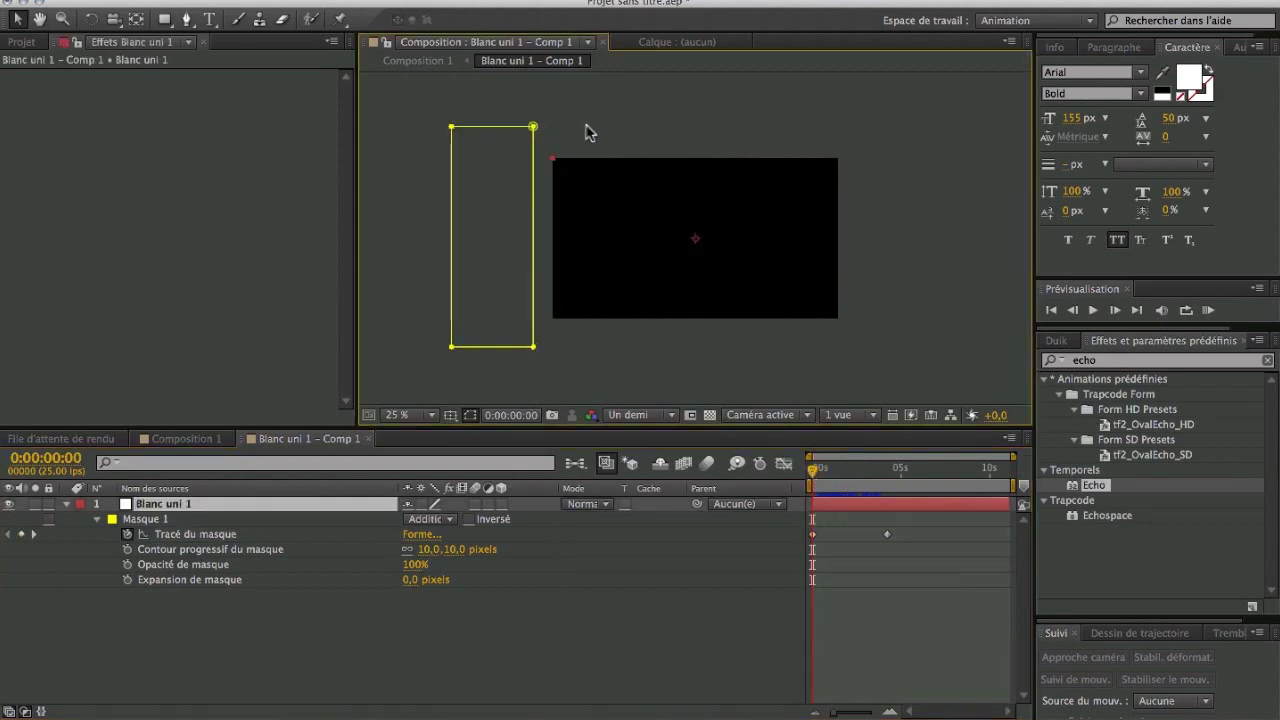
{"action": "left_click_drag", "start_coordinate": [533, 129], "coordinate": [864, 132]}
{"action": "left_click_drag", "start_coordinate": [535, 351], "coordinate": [864, 356]}
{"action": "left_click", "coordinate": [854, 613]}
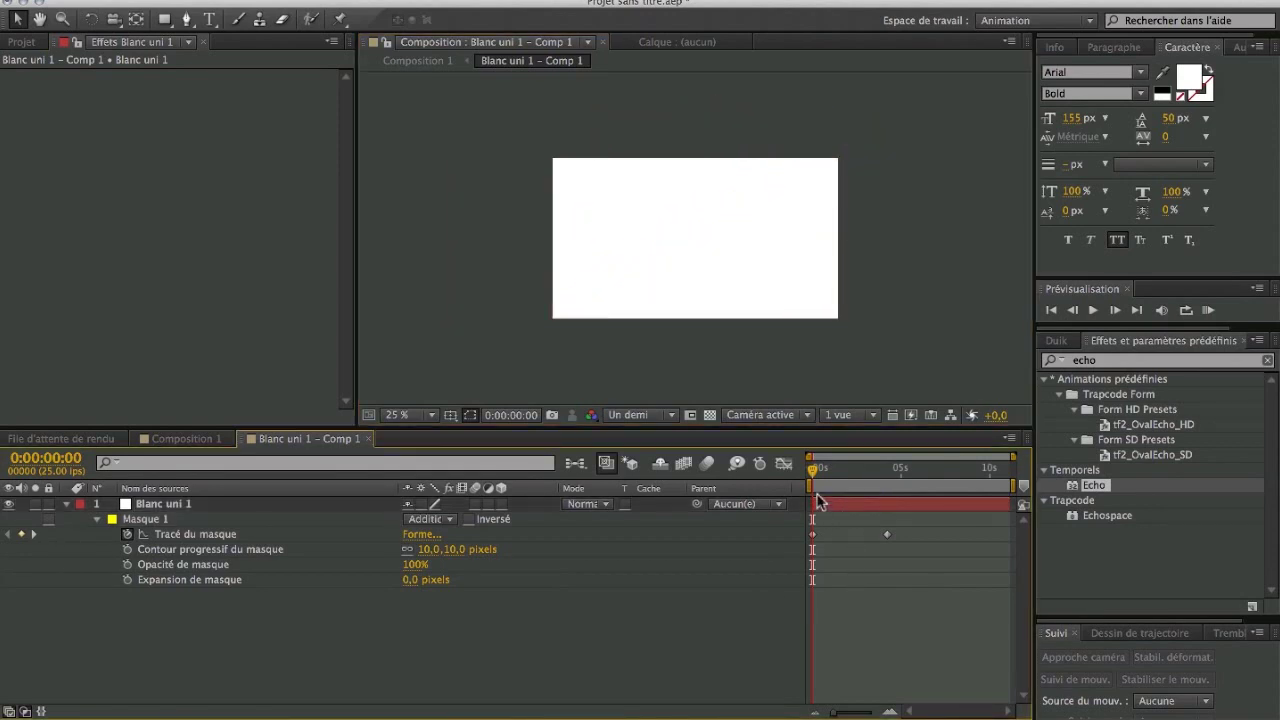
{"action": "left_click_drag", "start_coordinate": [829, 474], "coordinate": [900, 470]}
Check the start of the transition in Composition 1 against the mask animation in Blanc uni 1 - Comp 1, and close that precomp
{"action": "left_click", "coordinate": [177, 438]}
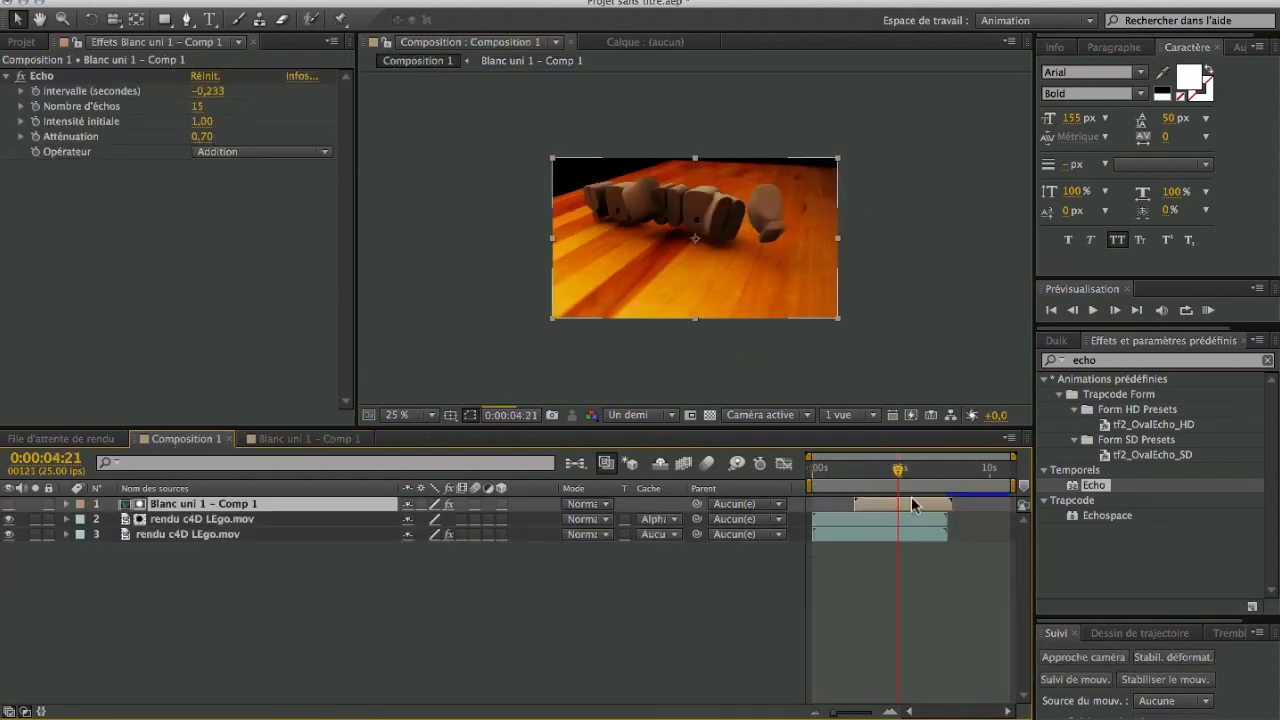
{"action": "left_click_drag", "start_coordinate": [898, 470], "coordinate": [854, 481]}
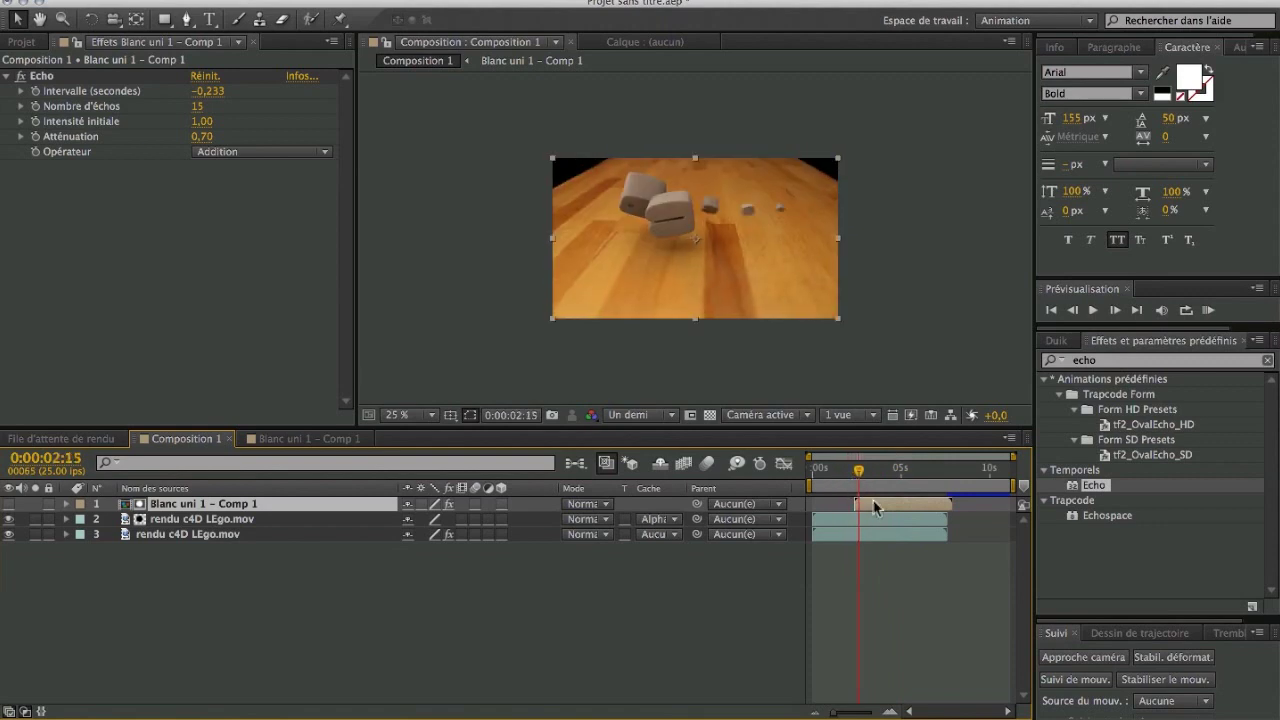
{"action": "double_click", "coordinate": [873, 507]}
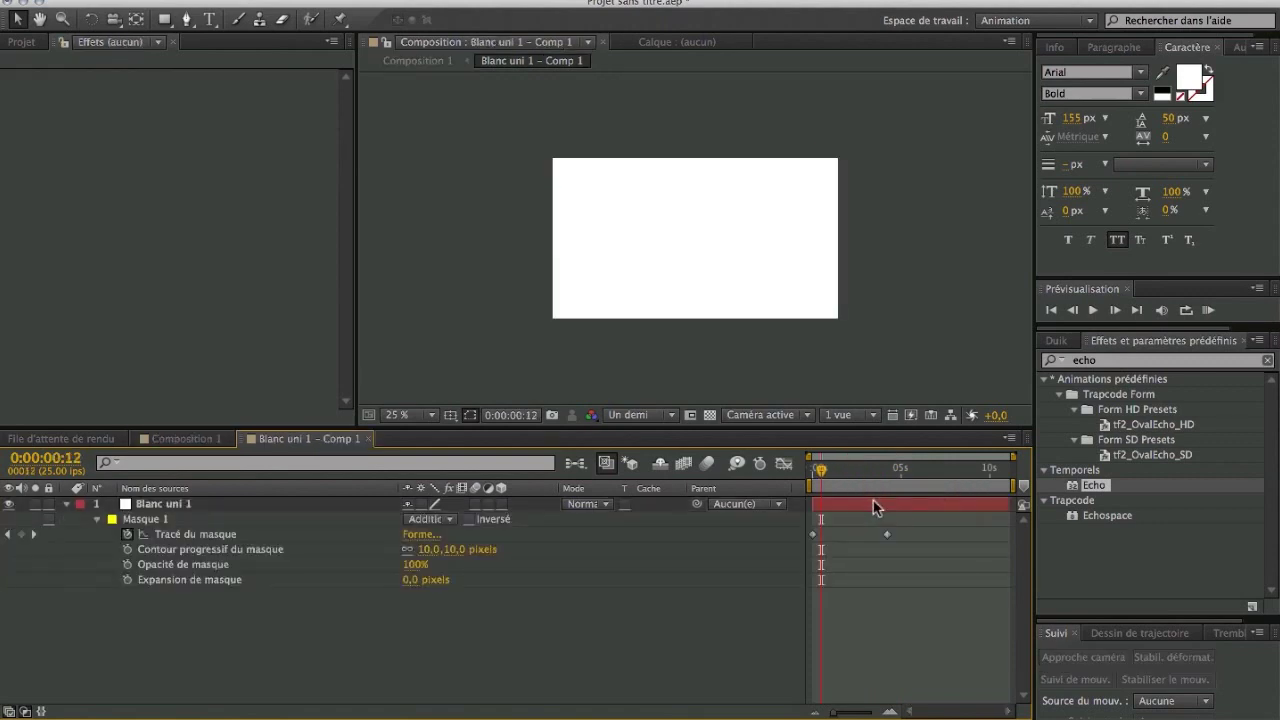
{"action": "left_click", "coordinate": [370, 439]}
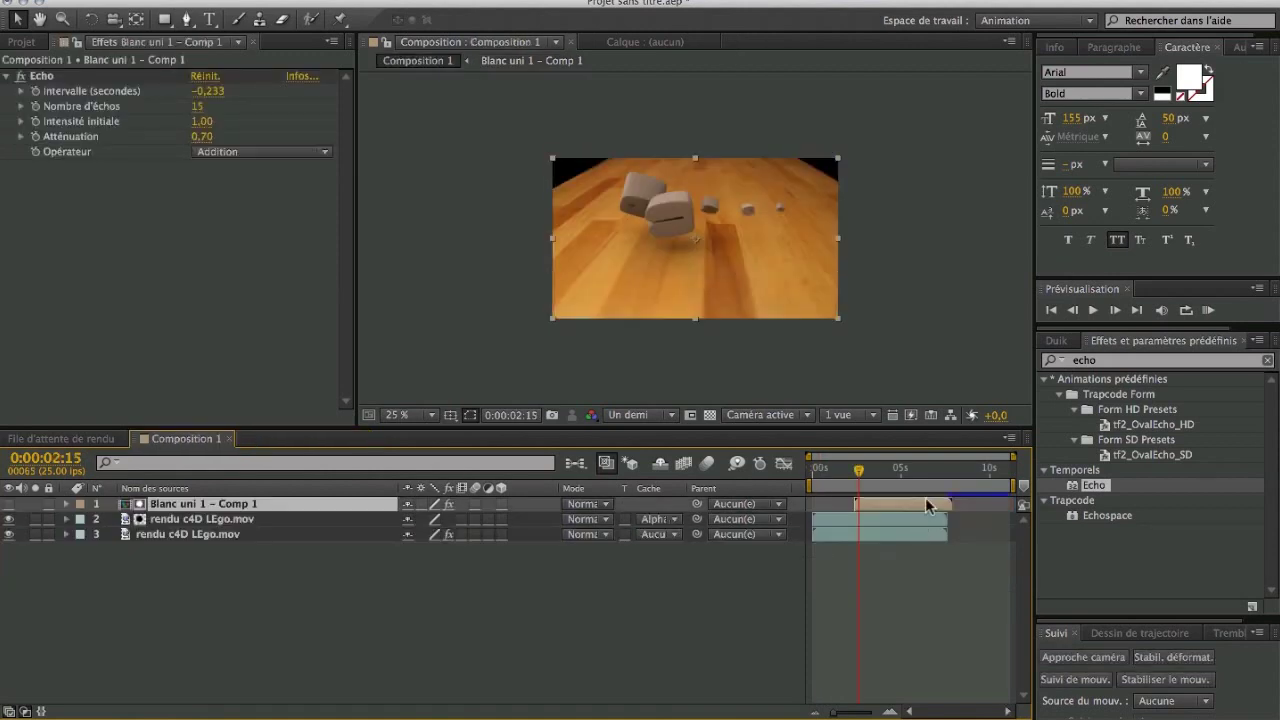
Enable time remapping on the Blanc uni 1 - Comp 1 layer, extend its start to the composition's beginning, and scrub through the transition
{"action": "right_click", "coordinate": [911, 502]}
{"action": "mouse_move", "coordinate": [1006, 125]}
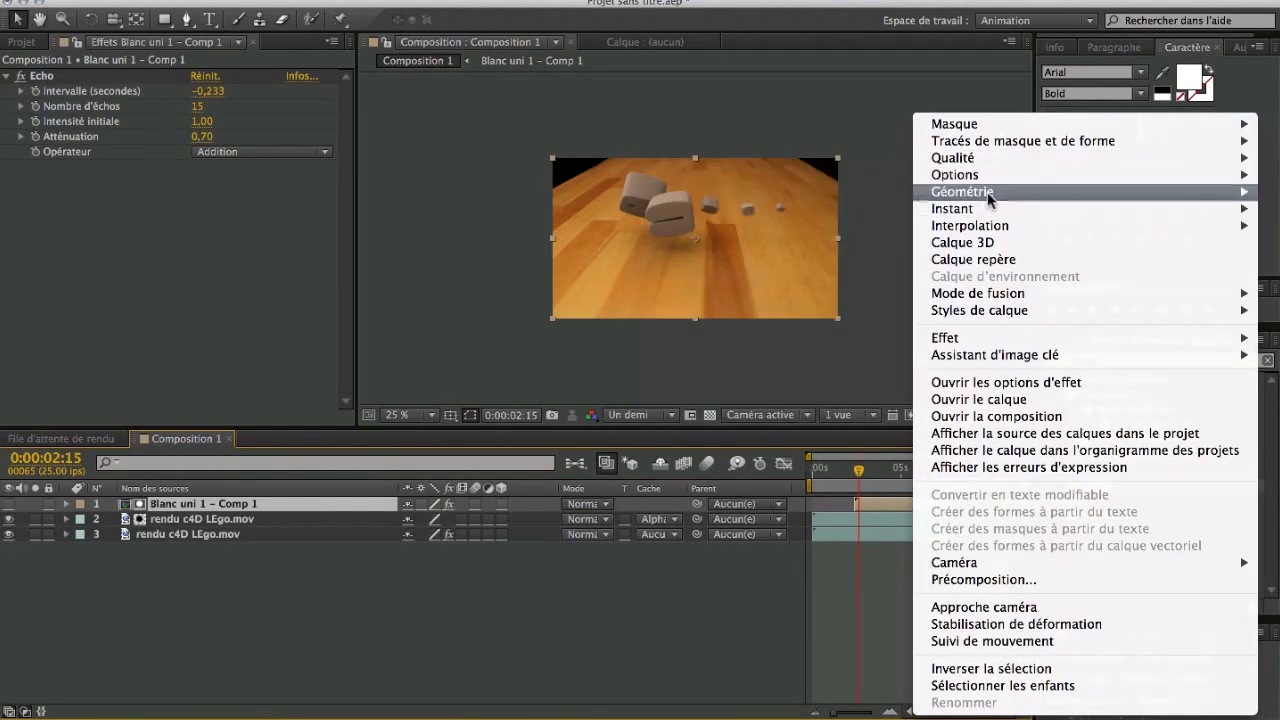
{"action": "mouse_move", "coordinate": [984, 212]}
{"action": "left_click", "coordinate": [862, 208]}
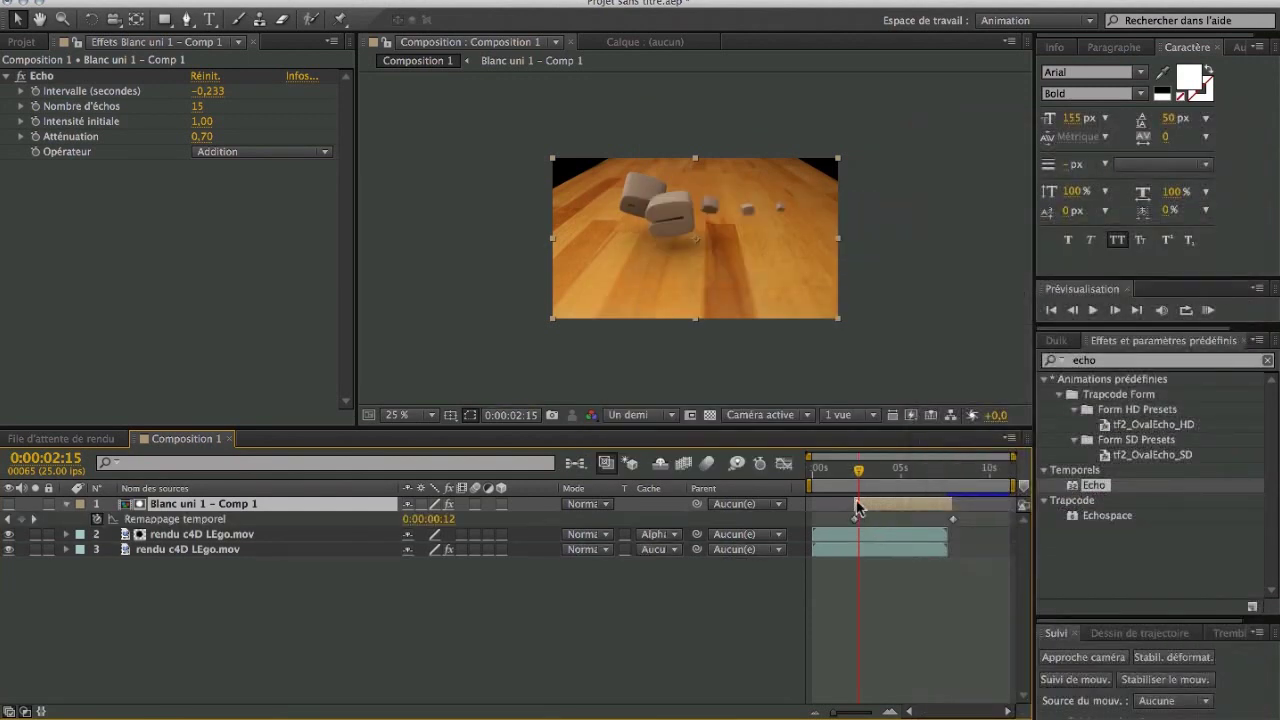
{"action": "left_click_drag", "start_coordinate": [855, 505], "coordinate": [842, 505]}
{"action": "left_click", "coordinate": [815, 467]}
{"action": "left_click_drag", "start_coordinate": [822, 467], "coordinate": [872, 462]}
{"action": "key", "text": "space"}
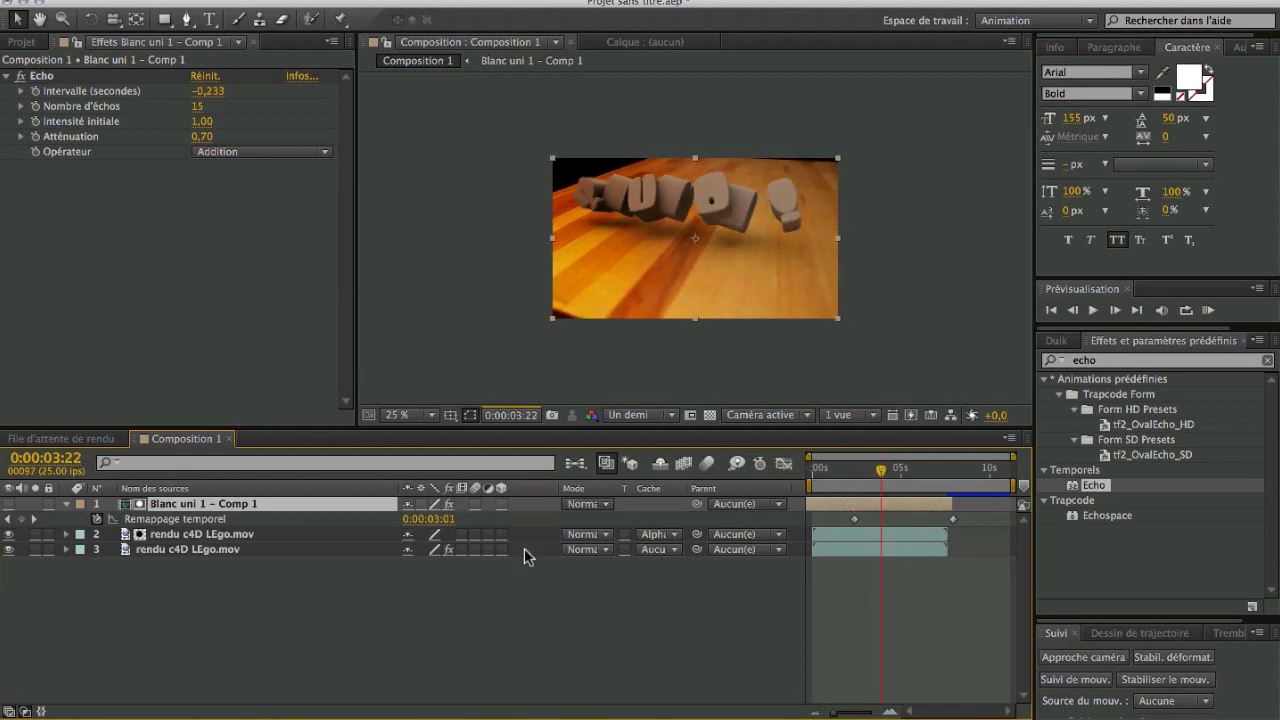
Replace the Courbes effect on the lower rendu c4D LEgo.mov layer with Teinte, and preview the transition
{"action": "left_click", "coordinate": [220, 550]}
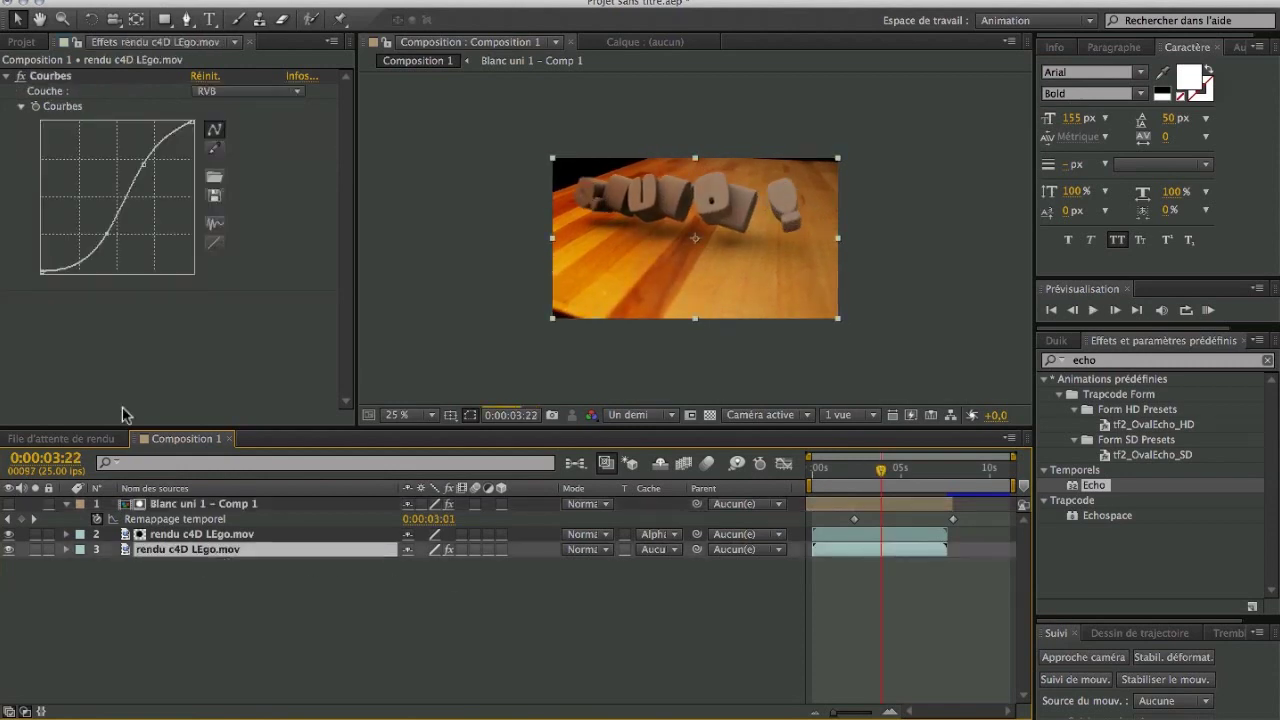
{"action": "left_click", "coordinate": [55, 78]}
{"action": "key", "text": "Delete"}
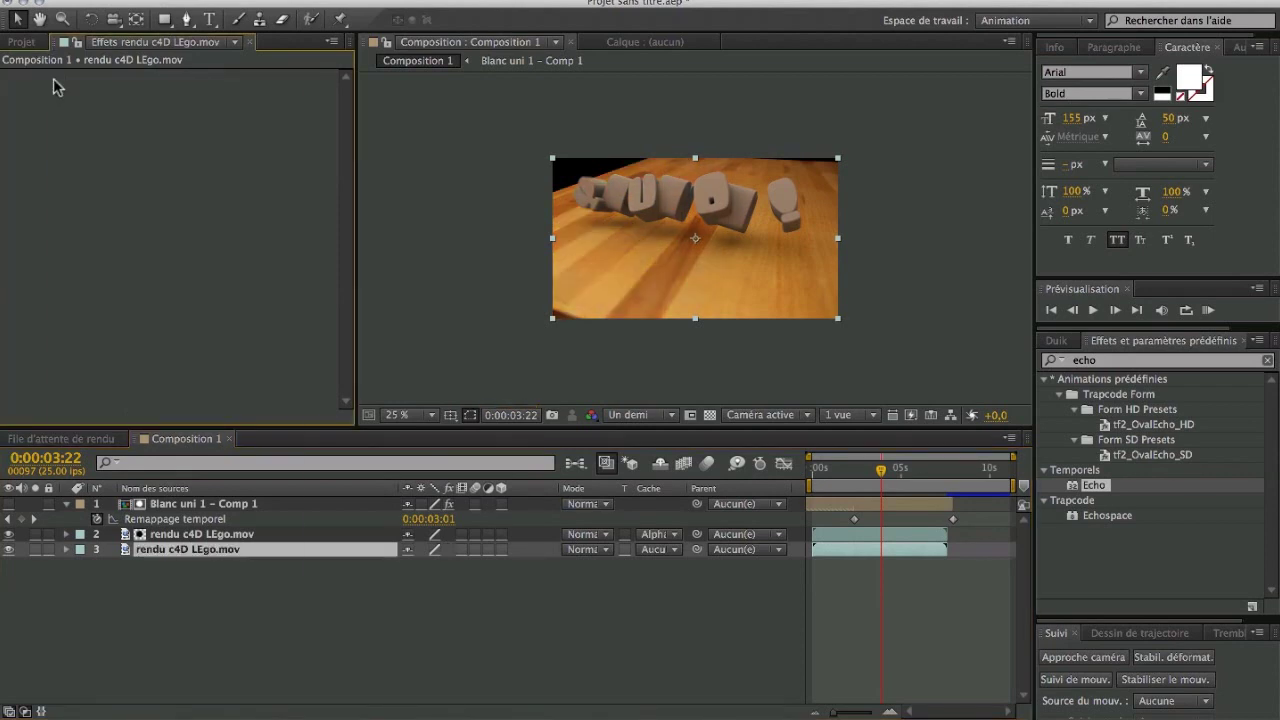
{"action": "right_click", "coordinate": [53, 78]}
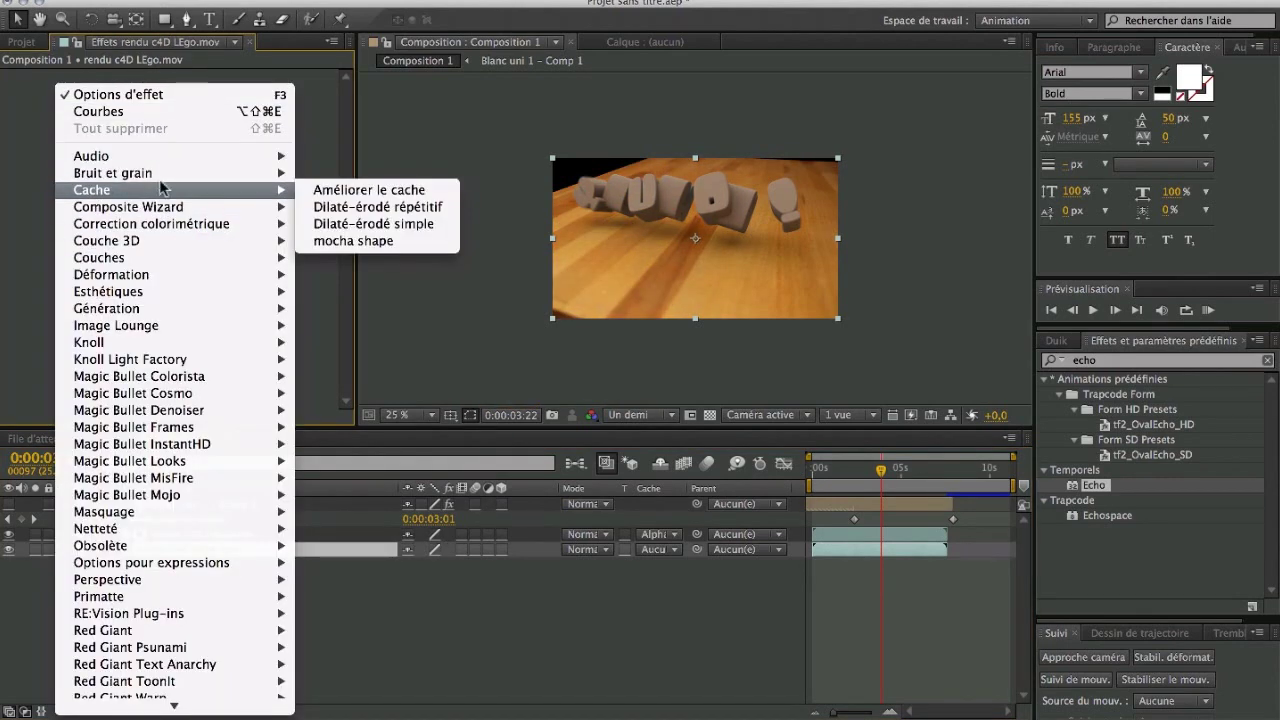
{"action": "mouse_move", "coordinate": [168, 224]}
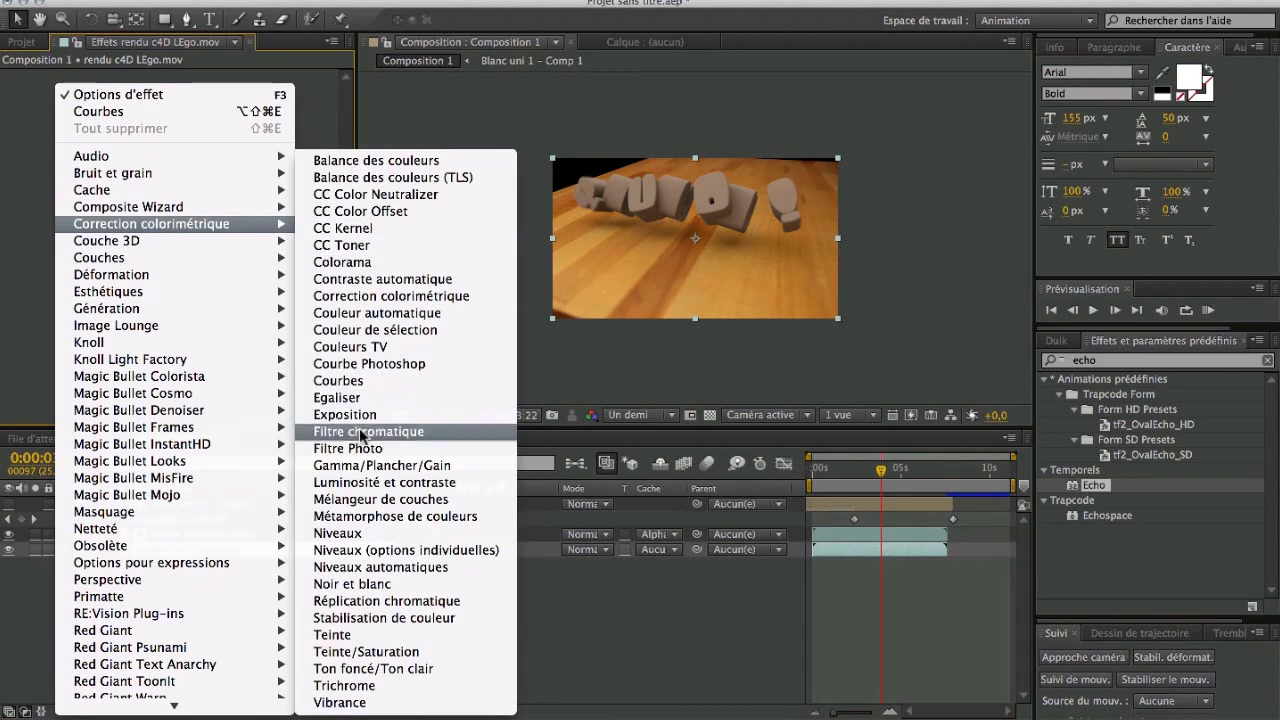
{"action": "left_click", "coordinate": [335, 635]}
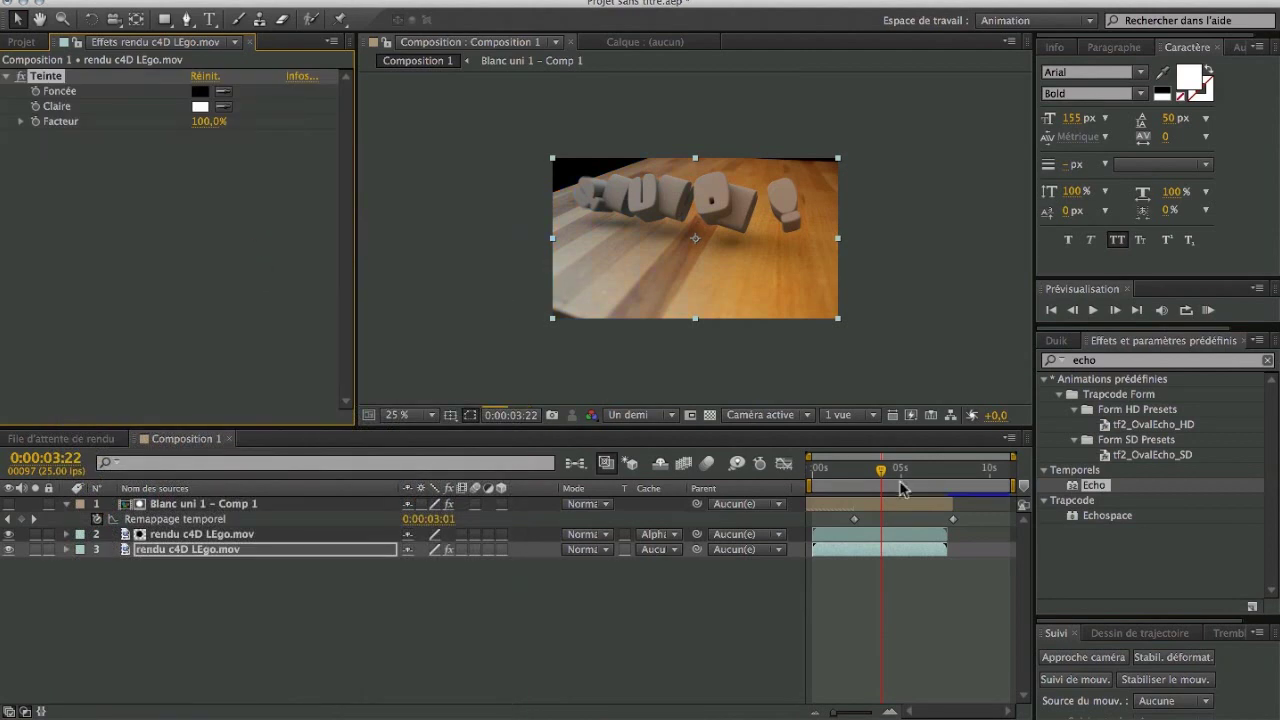
{"action": "key", "text": "space"}
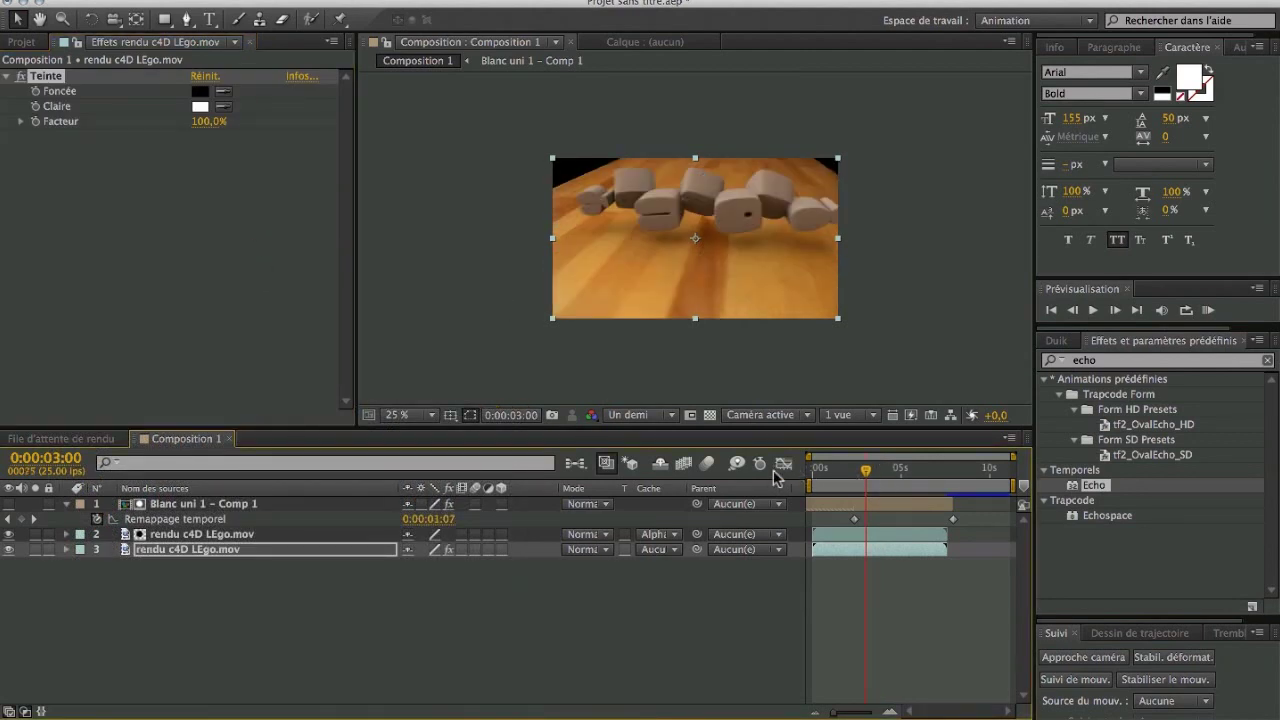
Lower the preview resolution to Un tiers, run a RAM preview of Composition 1, and scrub back through the transition
{"action": "left_click", "coordinate": [658, 416]}
{"action": "left_click", "coordinate": [662, 493]}
{"action": "key", "text": "KP_0"}
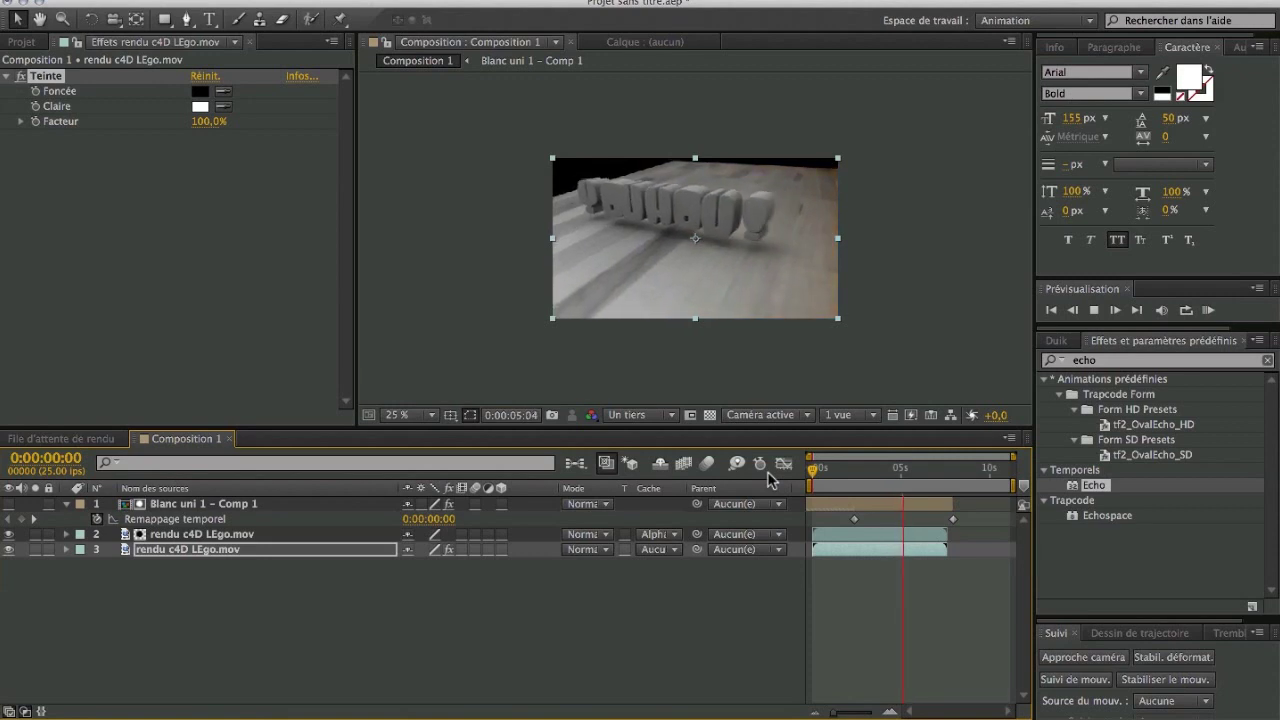
{"action": "left_click_drag", "start_coordinate": [910, 468], "coordinate": [886, 488]}
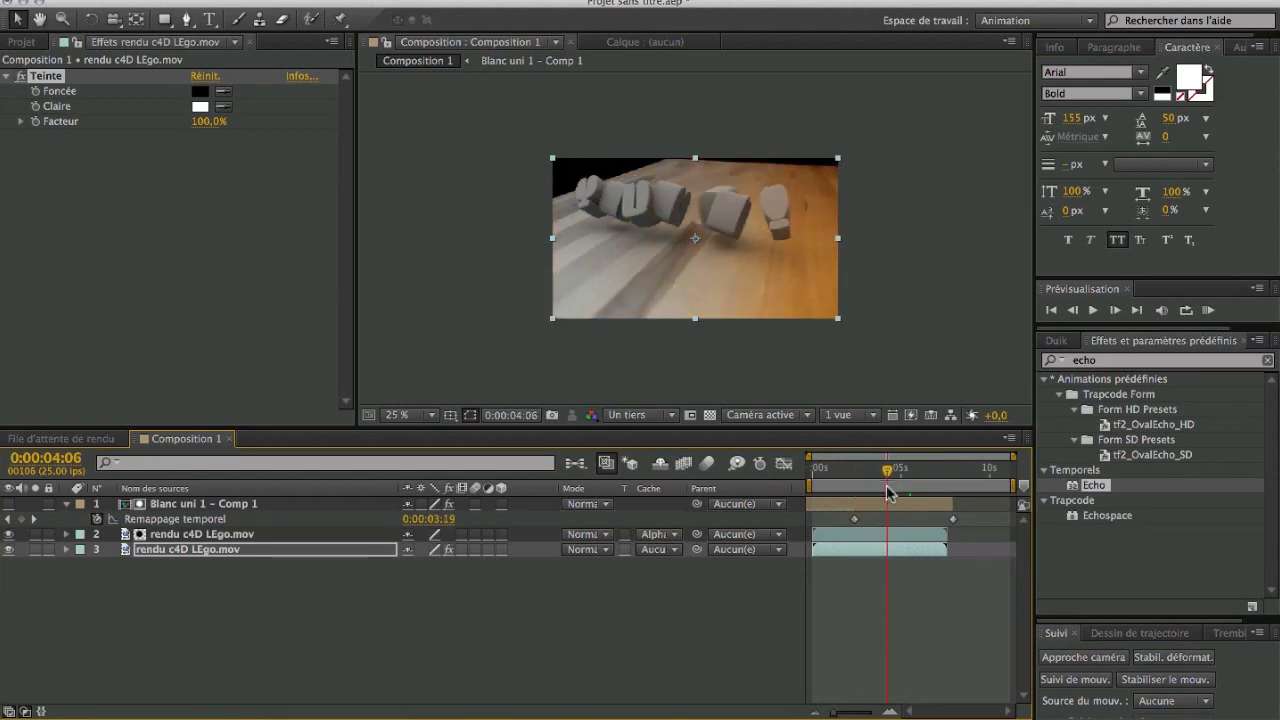
Check the Masque 1 animation inside Blanc uni 1 - Comp 1 around 5 seconds, and return to Composition 1
{"action": "double_click", "coordinate": [186, 505]}
{"action": "left_click_drag", "start_coordinate": [870, 462], "coordinate": [902, 468]}
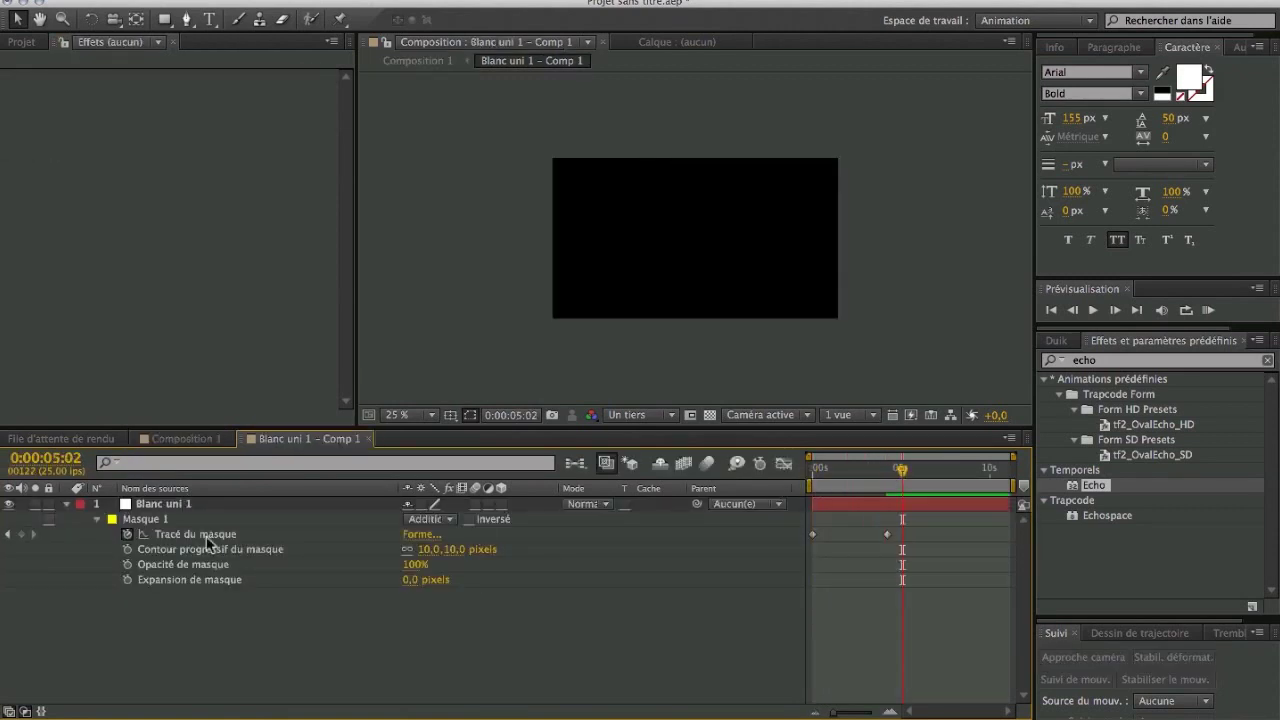
{"action": "left_click", "coordinate": [186, 438]}
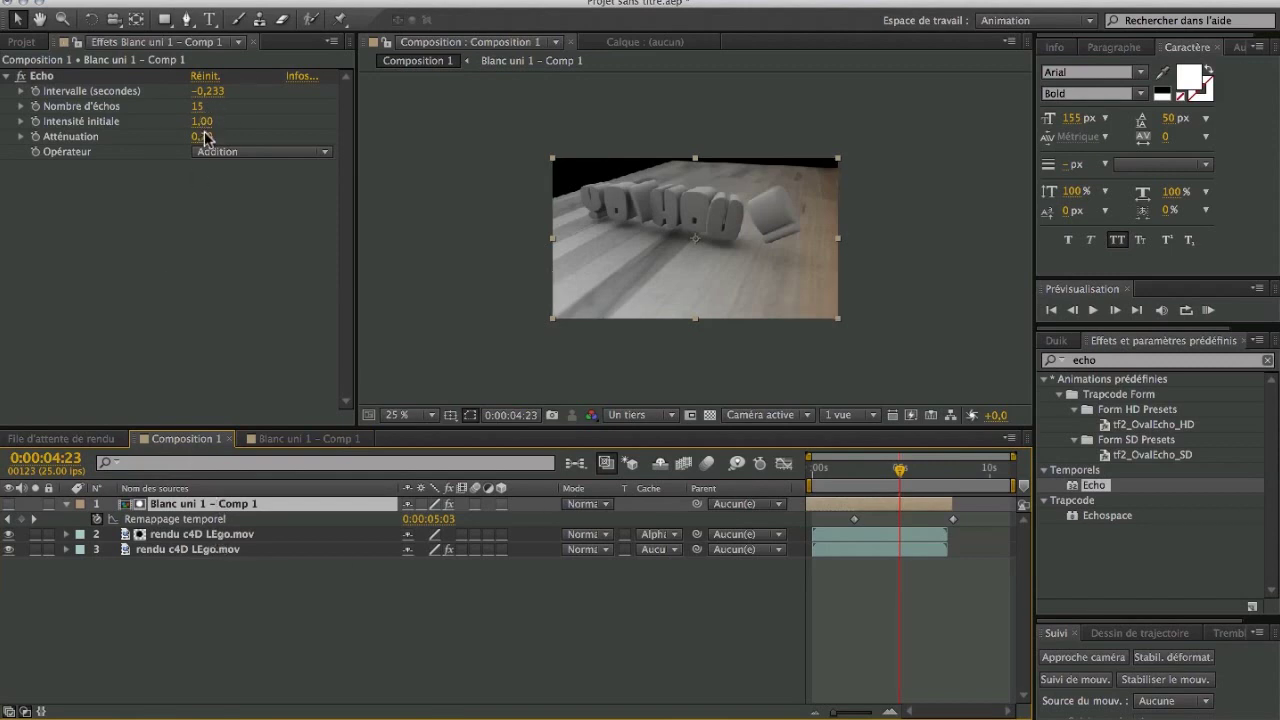
Set the Echo effect's Atténuation to 0,85 on Blanc uni 1 - Comp 1 and preview the composition from the start
{"action": "left_click_drag", "start_coordinate": [204, 137], "coordinate": [220, 137]}
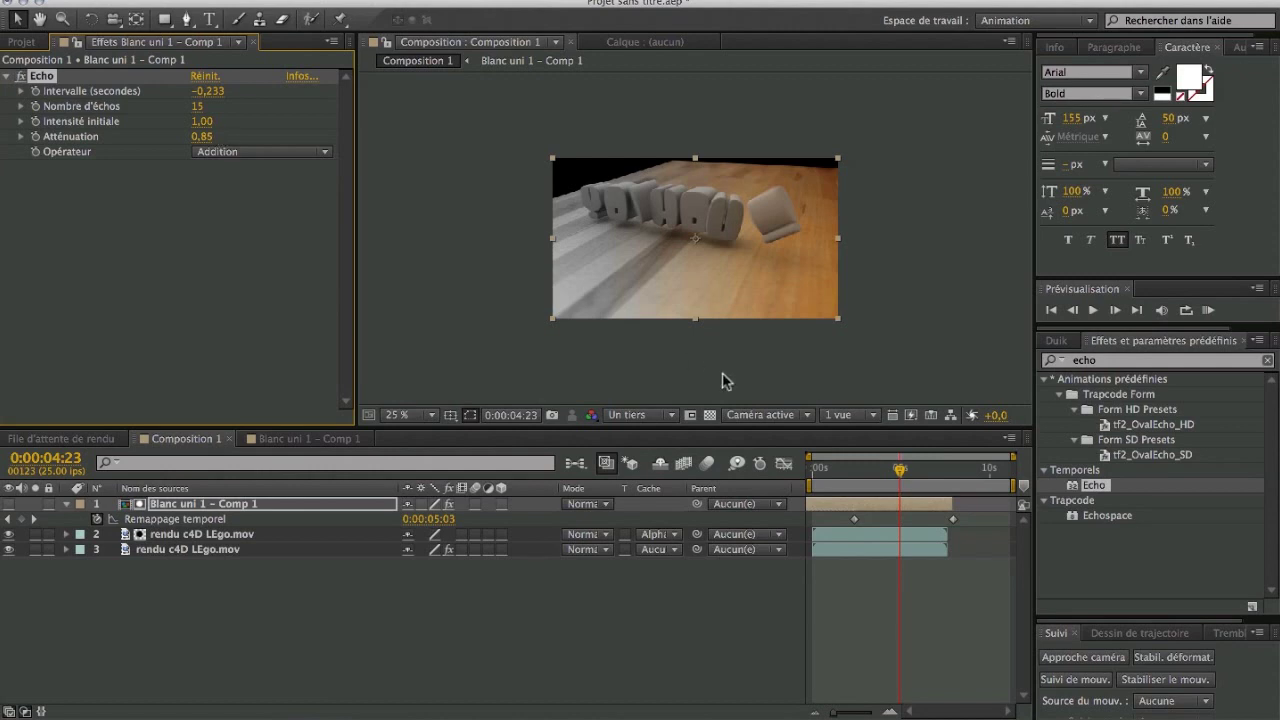
{"action": "left_click", "coordinate": [815, 486]}
{"action": "key", "text": "space"}
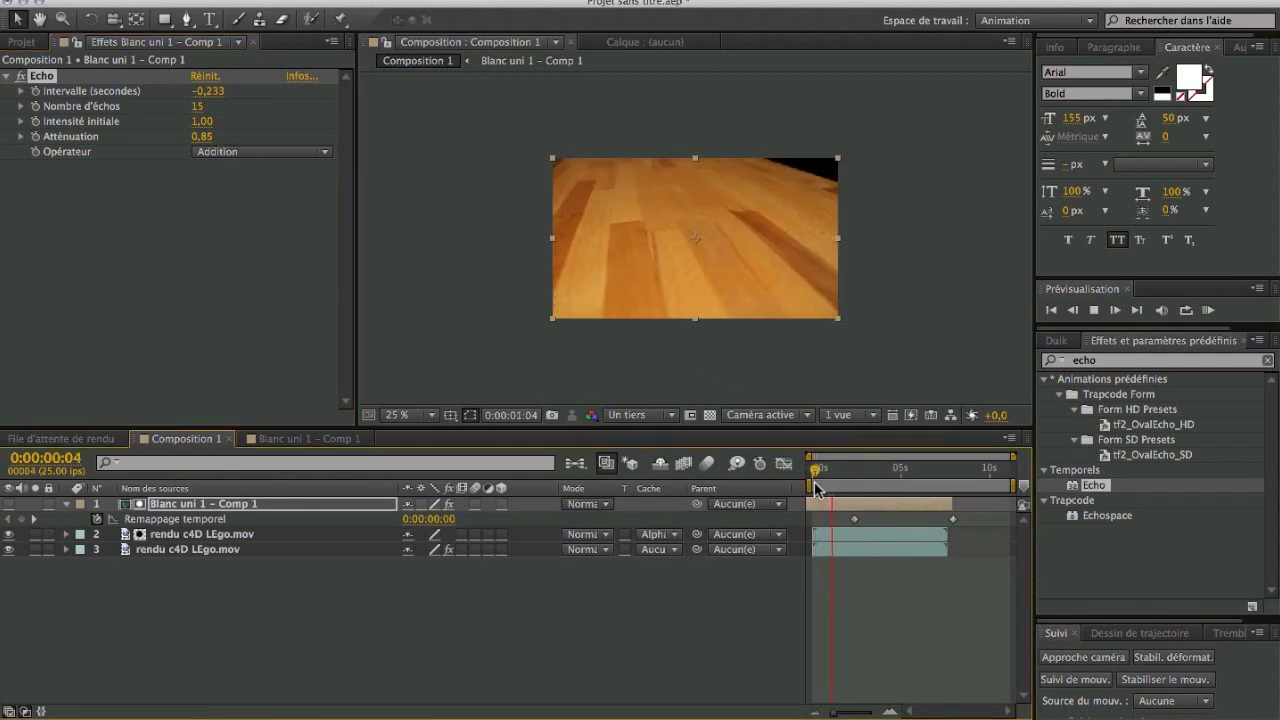
{"action": "key", "text": "space"}
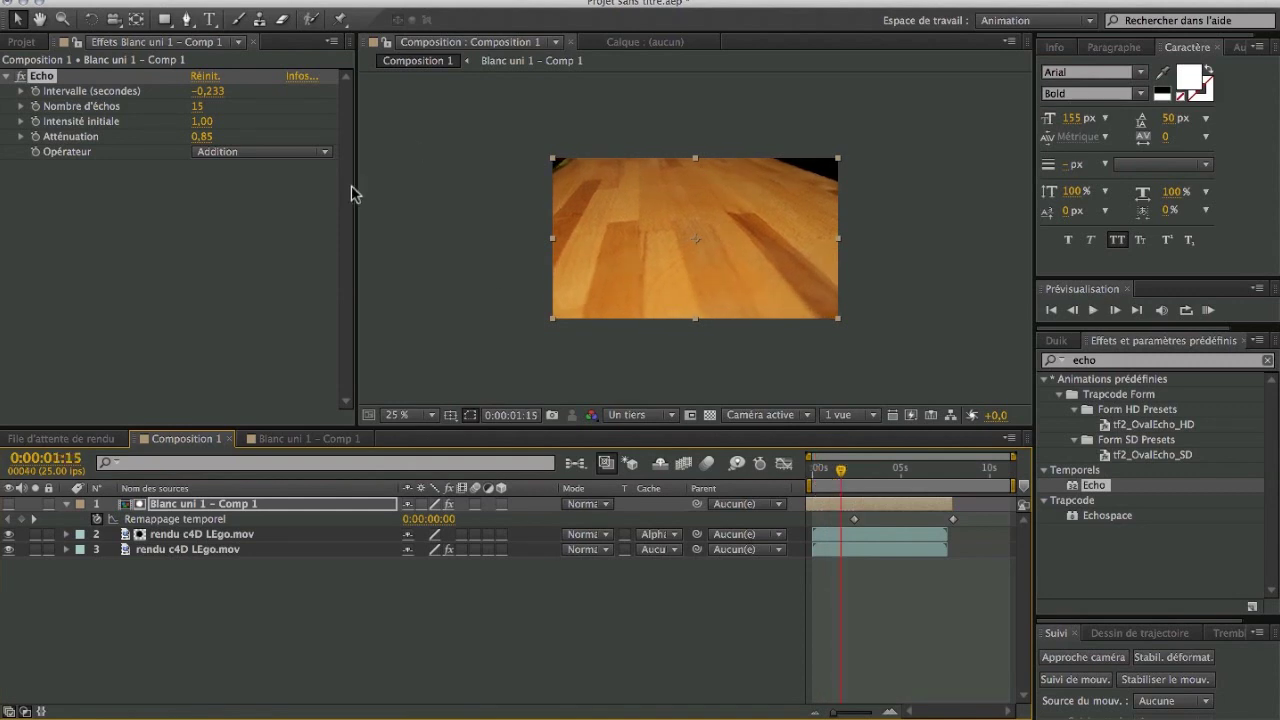
{"action": "left_click", "coordinate": [298, 153]}
{"action": "left_click", "coordinate": [113, 242]}
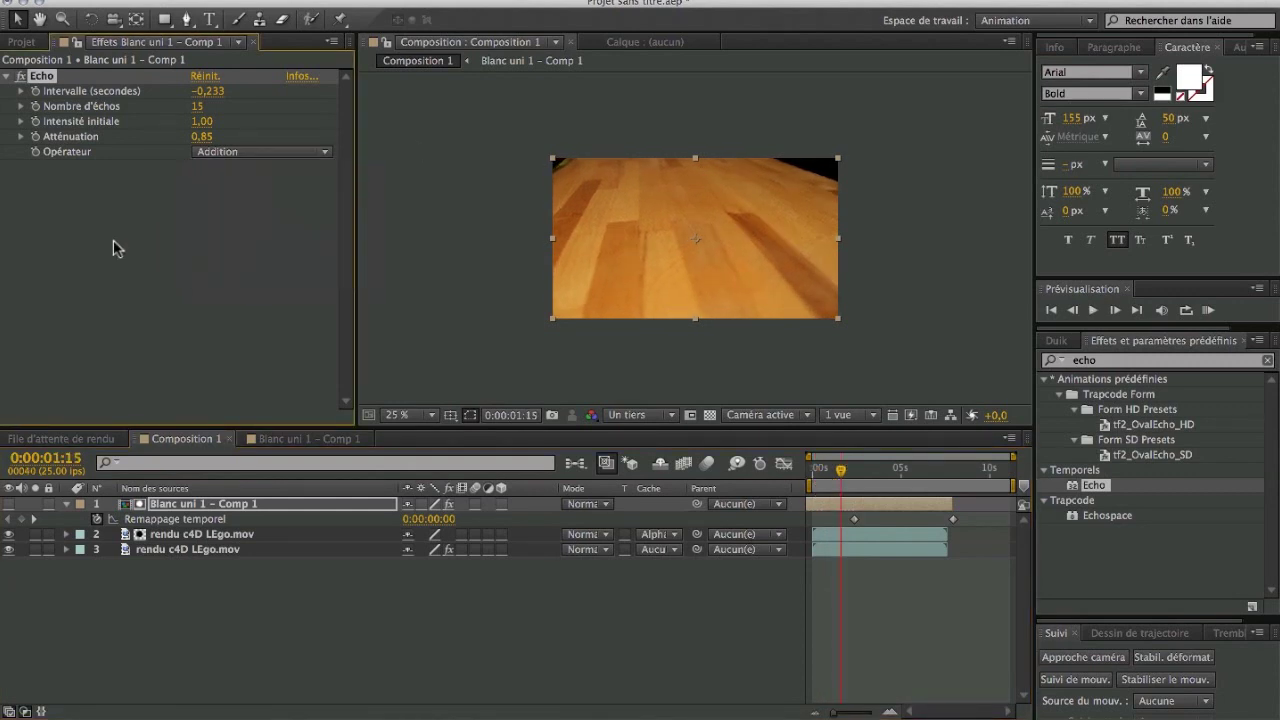
{"action": "key", "text": "space"}
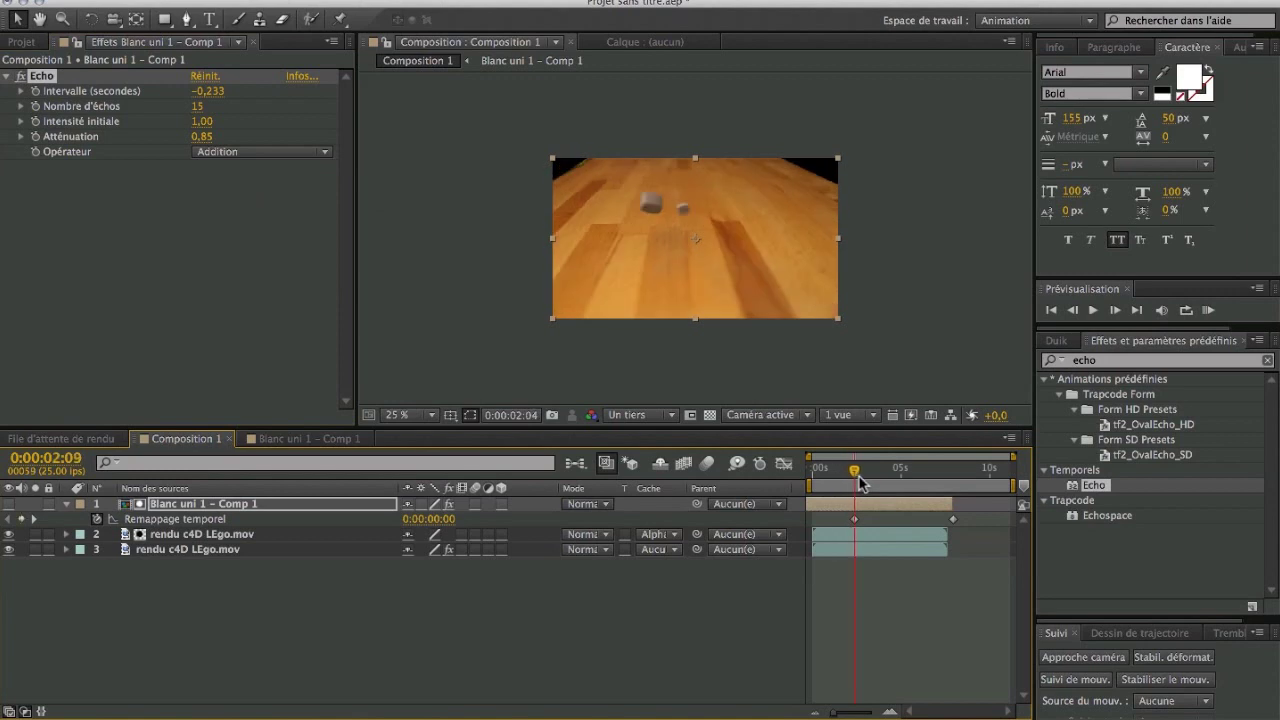
{"action": "key", "text": "space"}
Set the preview resolution to Un demi, enlarge the view to 50 %, and inspect the transition at 0:00:05:02
{"action": "left_click", "coordinate": [645, 420]}
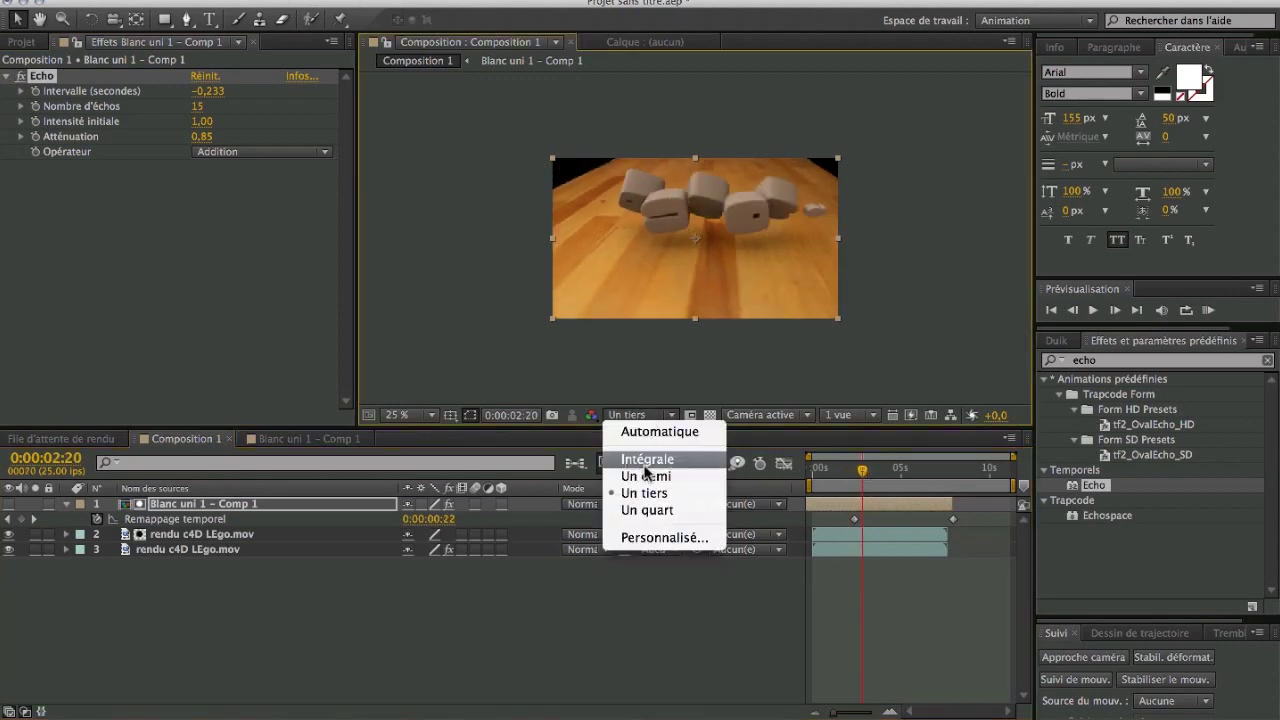
{"action": "left_click", "coordinate": [648, 474]}
{"action": "scroll", "coordinate": [755, 318], "scroll_direction": "up", "scroll_amount": 2}
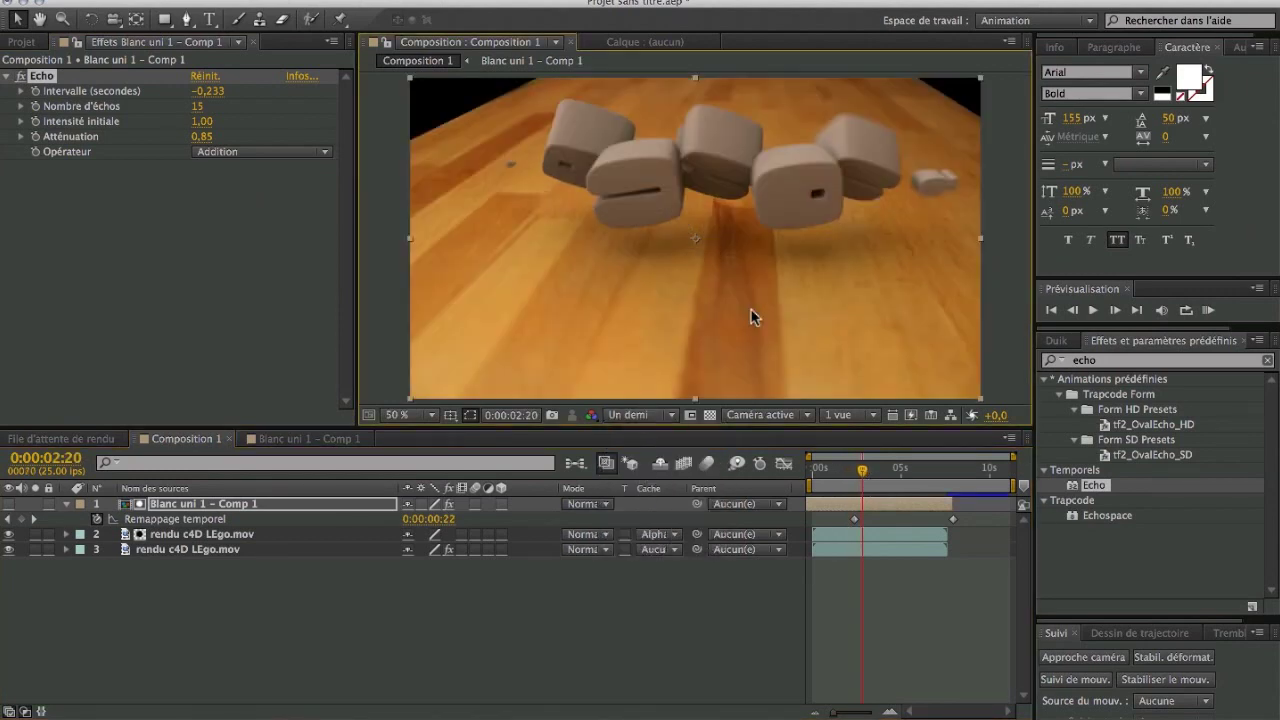
{"action": "left_click_drag", "start_coordinate": [888, 482], "coordinate": [903, 478]}
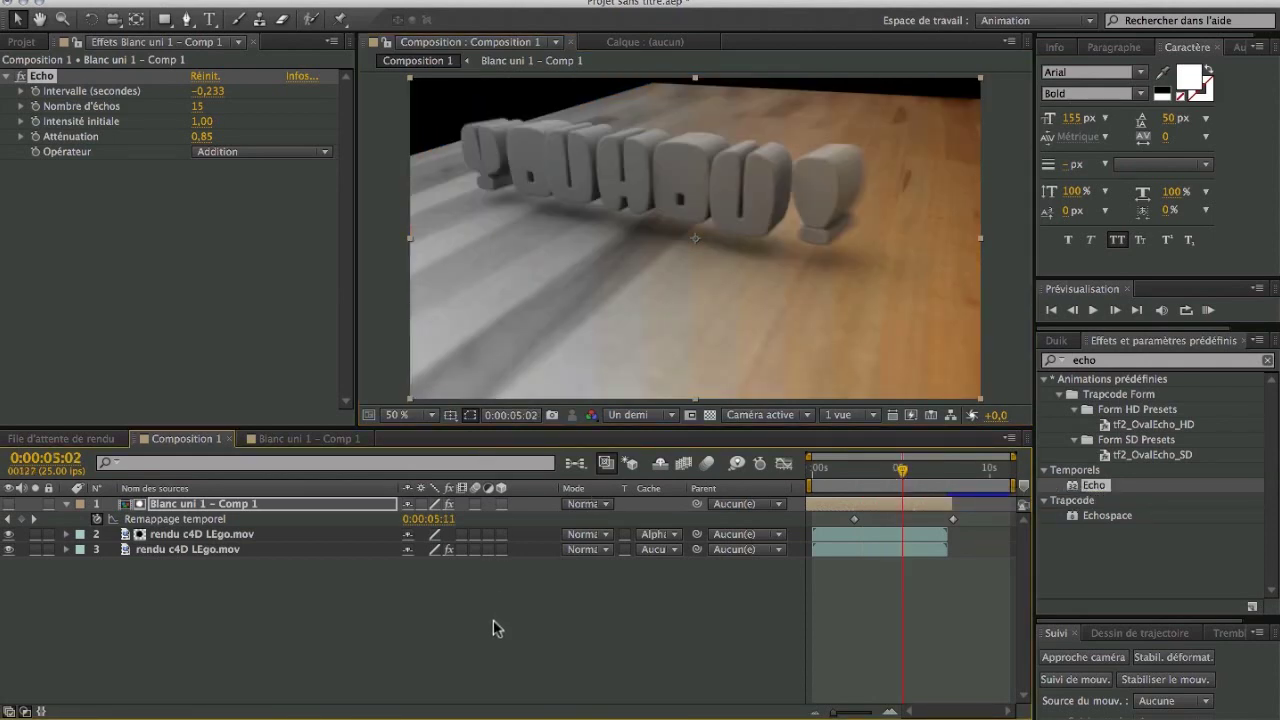
Open the track matte options of the upper rendu c4D LEgo.mov layer
{"action": "left_click", "coordinate": [645, 536]}
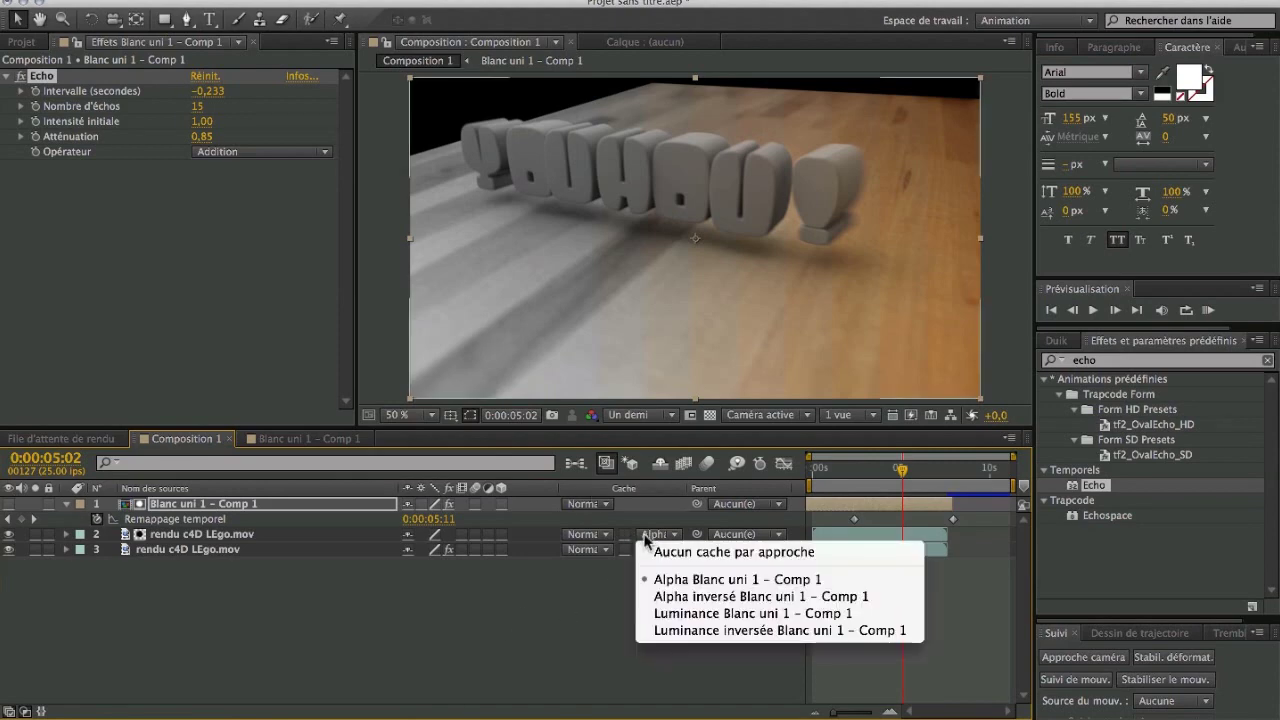